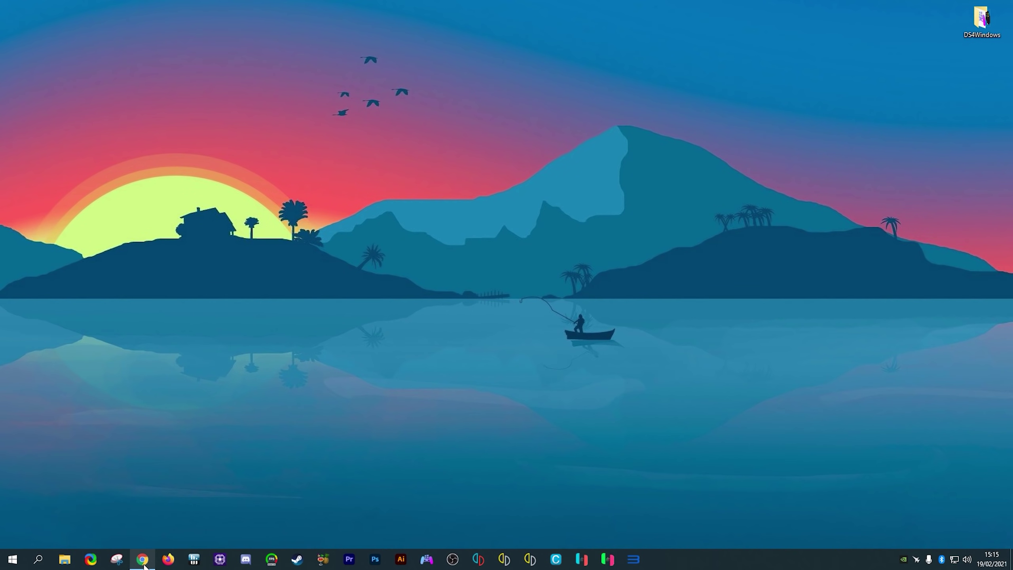
# - Download the latest Cemu release (v1.22.6c, Win x64) from cemu.info in Chrome and save cemu_1.22.6.zip to the Desktop
pyautogui.click(142, 559)
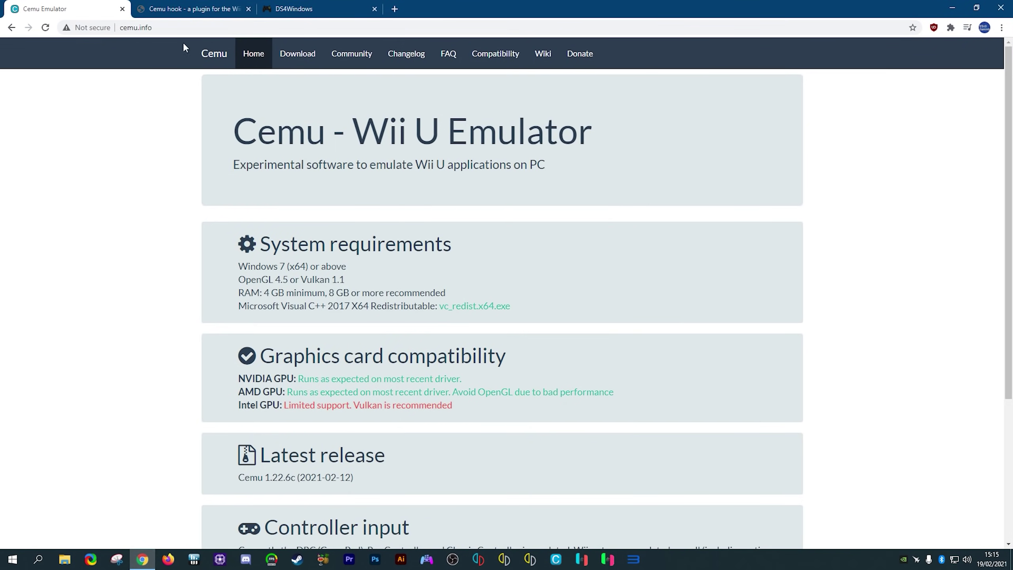
pyautogui.click(117, 28)
pyautogui.click(152, 72)
pyautogui.scroll(-5, 1005, 110)
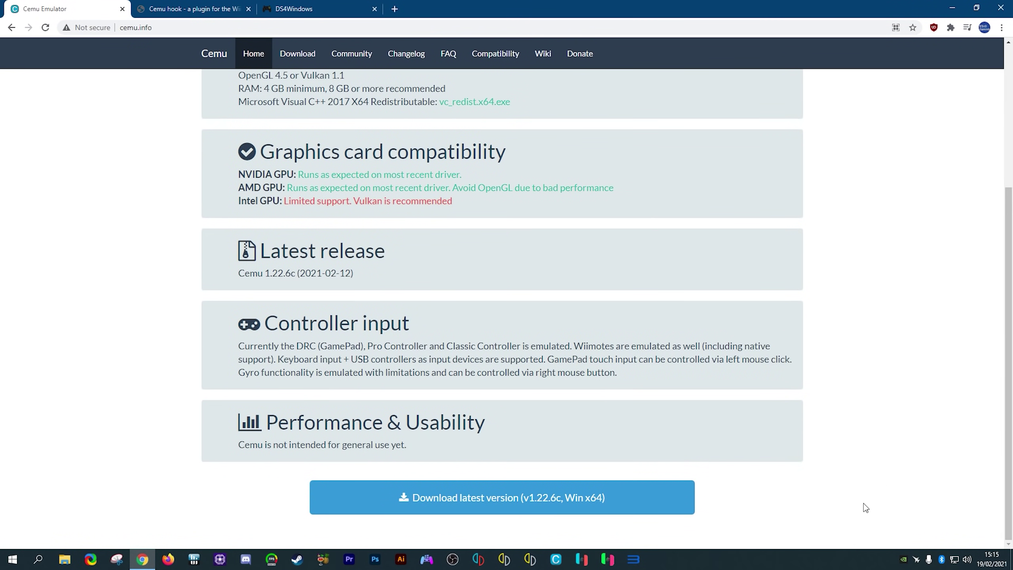
pyautogui.click(516, 499)
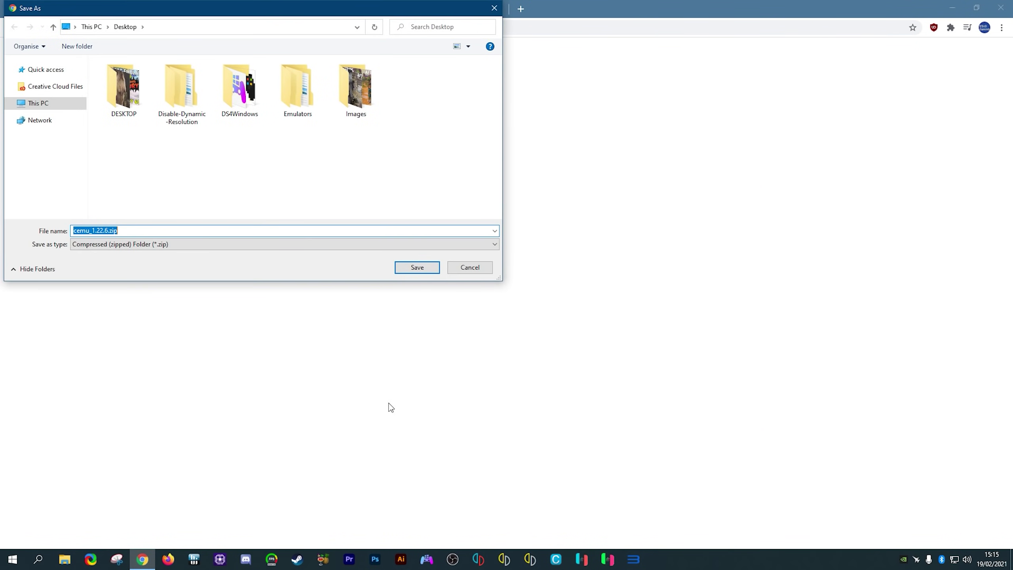
pyautogui.click(410, 268)
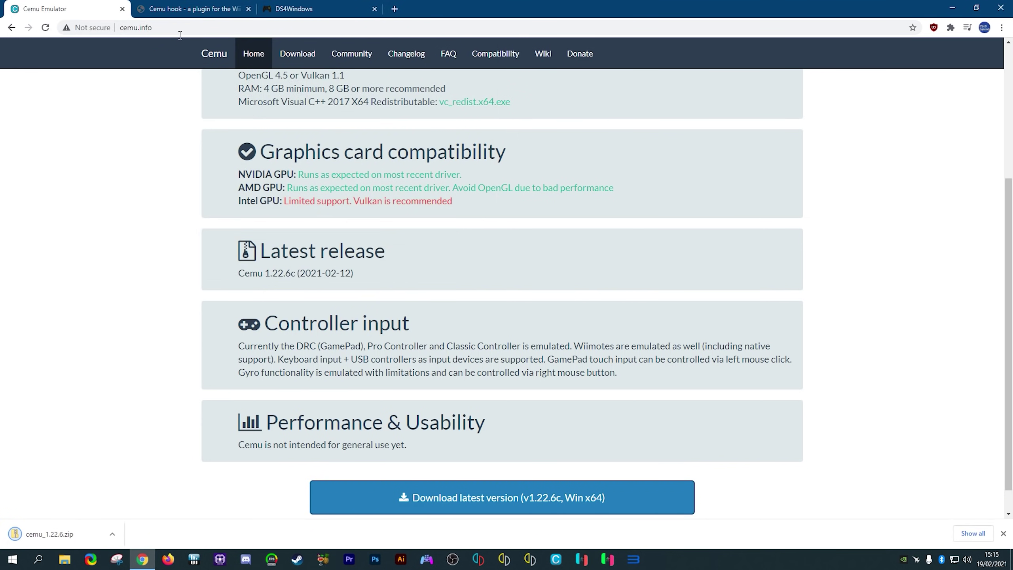
# - Download Cemu hook 0.5.7.3 from the Cemu hook site and save cemuhook_1159_0573.zip to the Desktop
pyautogui.click(182, 9)
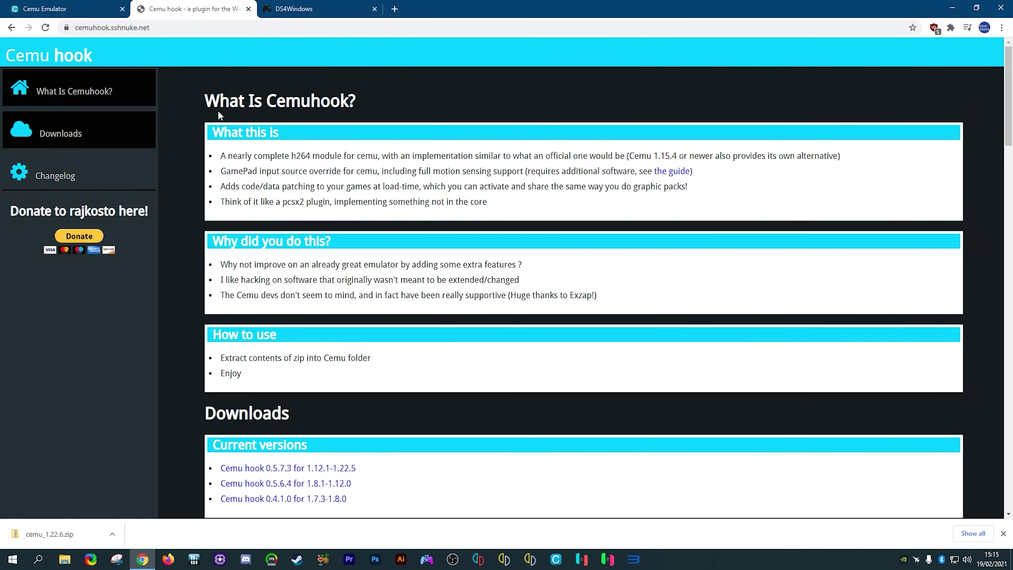
pyautogui.scroll(-2, 530, 397)
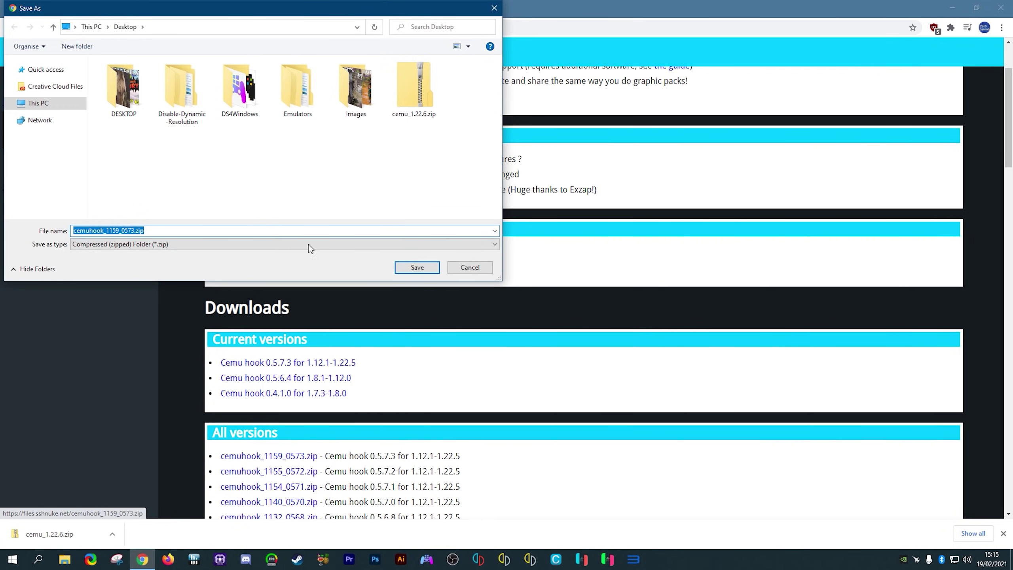
pyautogui.click(432, 270)
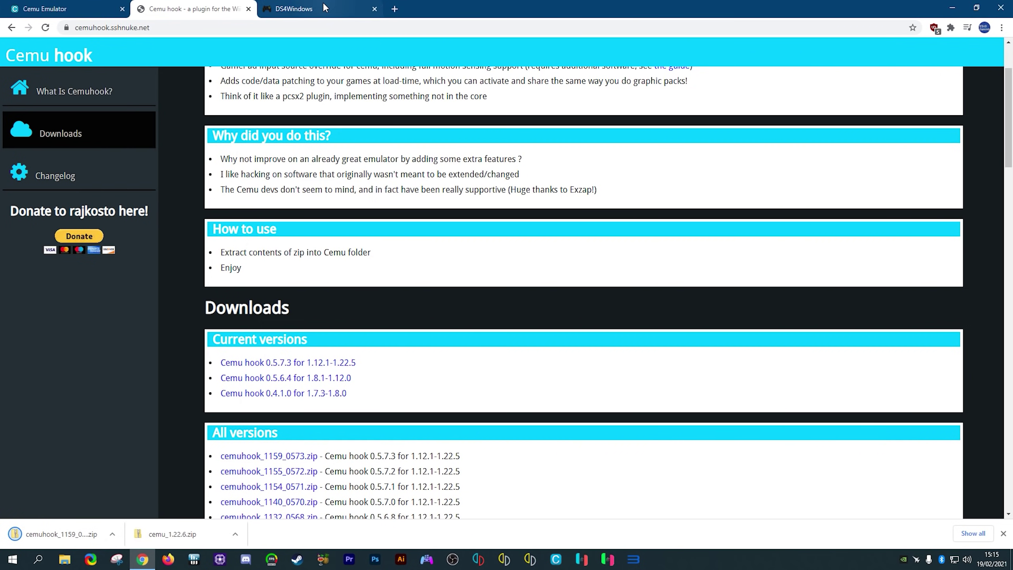
# - Switch to the DS4Windows website and examine its web address and download page
pyautogui.click(295, 9)
pyautogui.moveTo(75, 28); pyautogui.dragTo(98, 29)
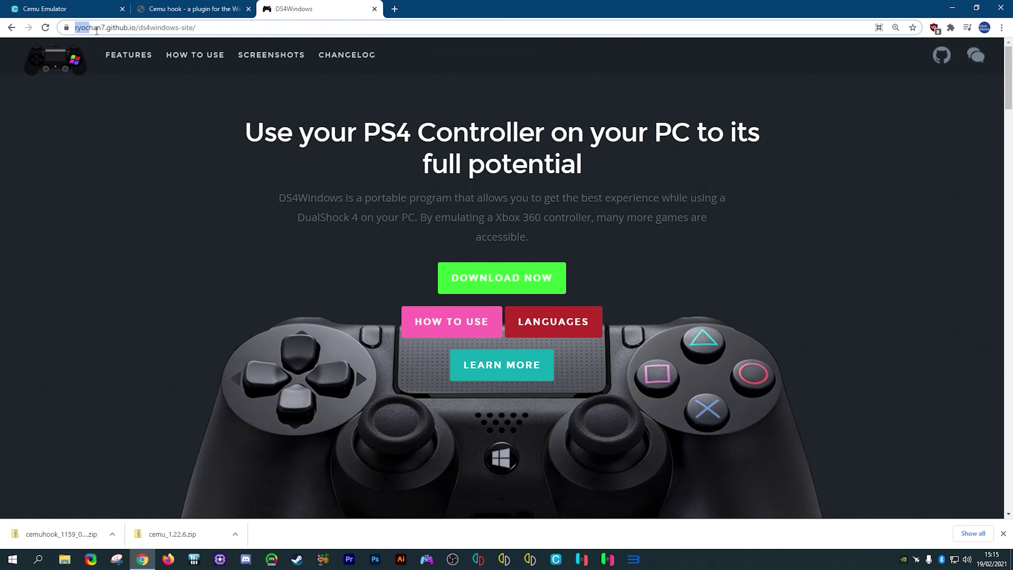
pyautogui.click(113, 106)
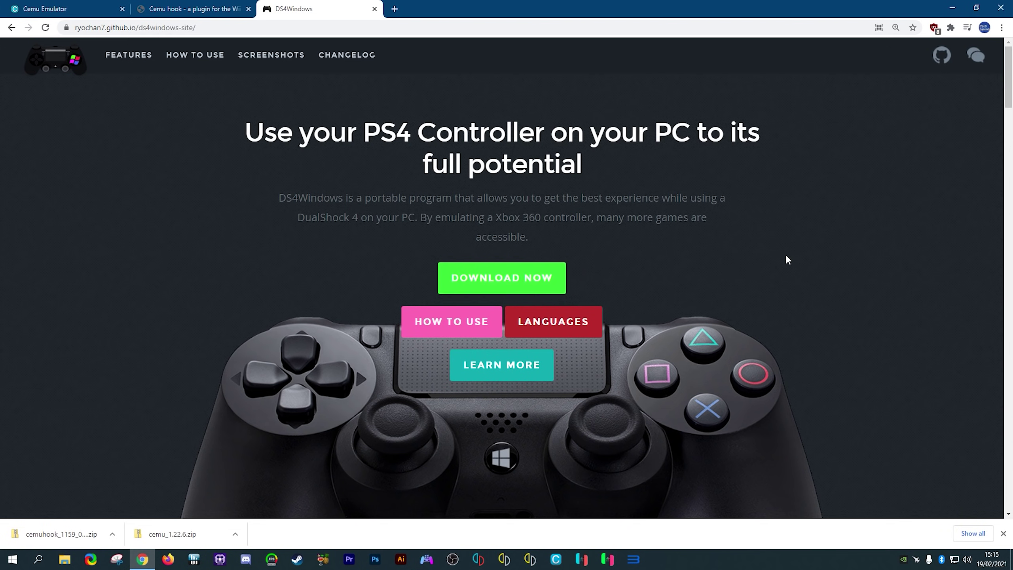
# - Close the browser and place the Cemu and Cemuhook zip files side by side along the desktop's upper edge
pyautogui.click(1001, 7)
pyautogui.moveTo(22, 20); pyautogui.dragTo(462, 25)
pyautogui.moveTo(33, 67); pyautogui.dragTo(361, 115)
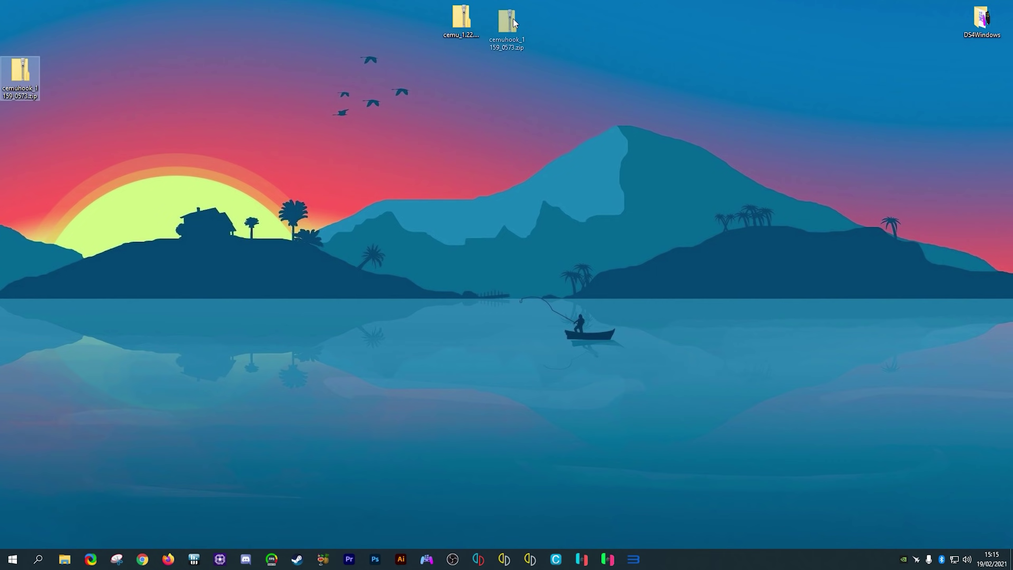
pyautogui.moveTo(512, 18); pyautogui.dragTo(512, 19)
pyautogui.click(556, 99)
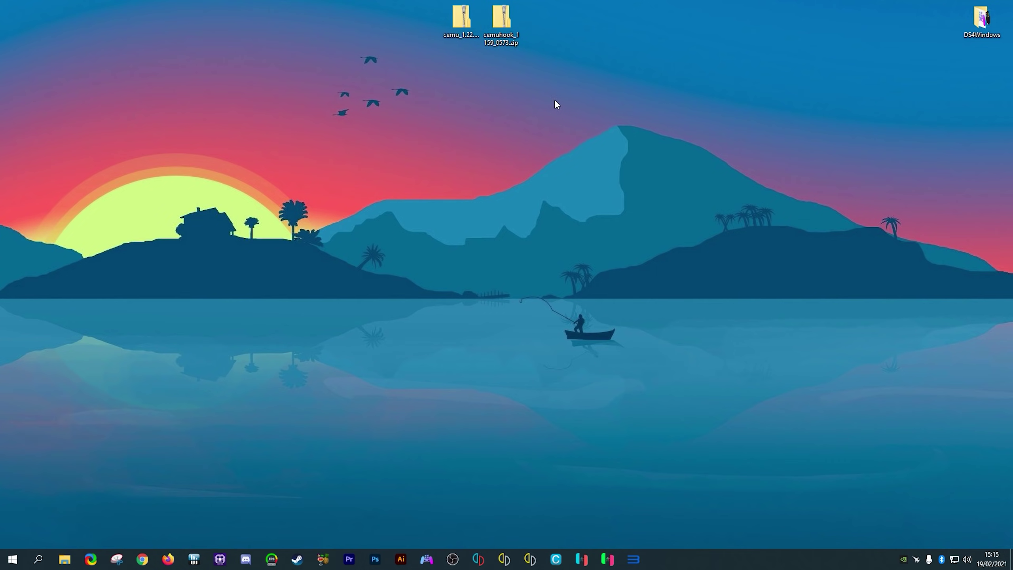
# - Launch DS4Windows.exe from the desktop's DS4Windows folder, check the connected controller, and clear its windows from the desktop
pyautogui.doubleClick(983, 22)
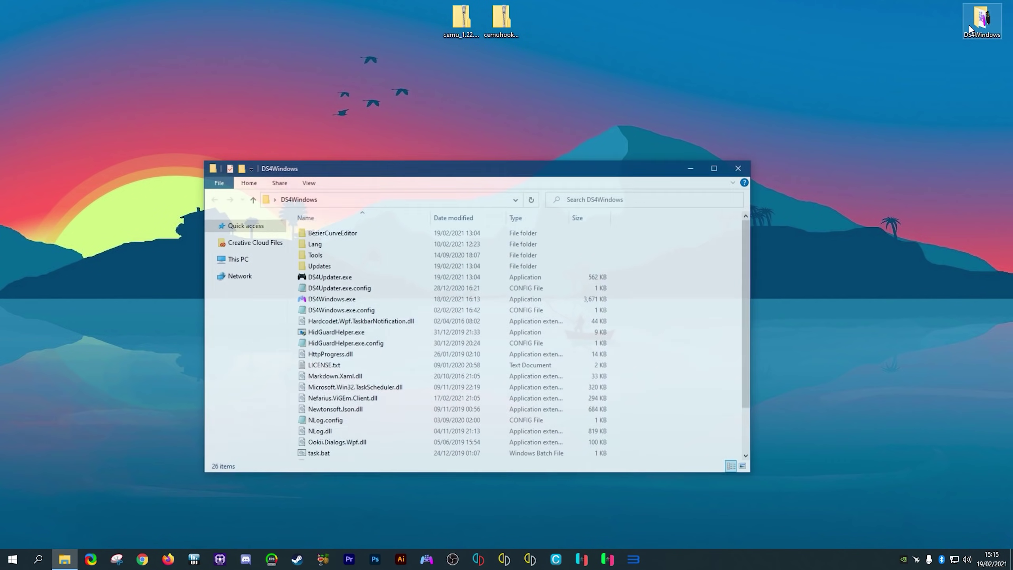
pyautogui.click(324, 299)
pyautogui.doubleClick(324, 299)
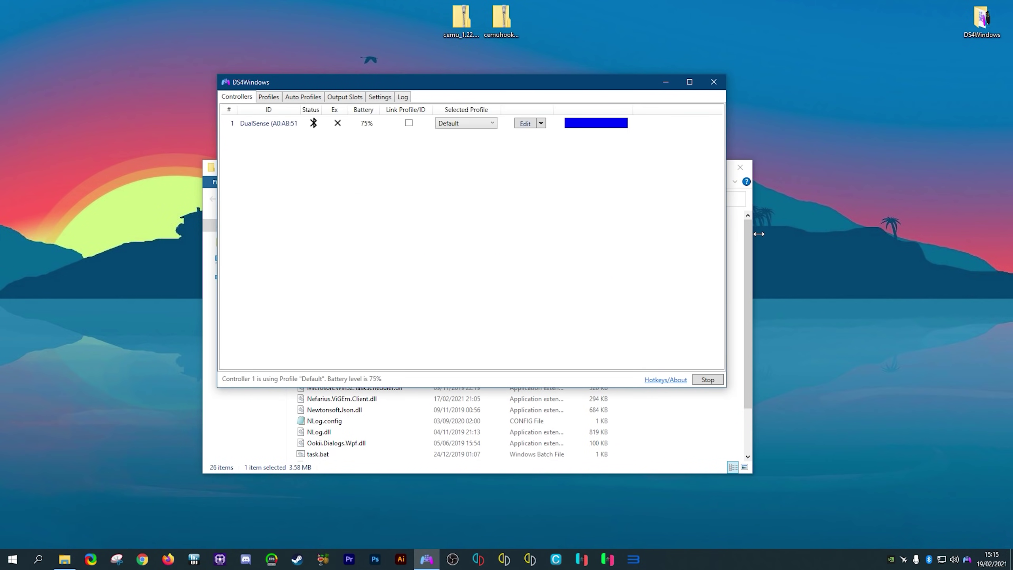
pyautogui.click(759, 234)
pyautogui.click(693, 168)
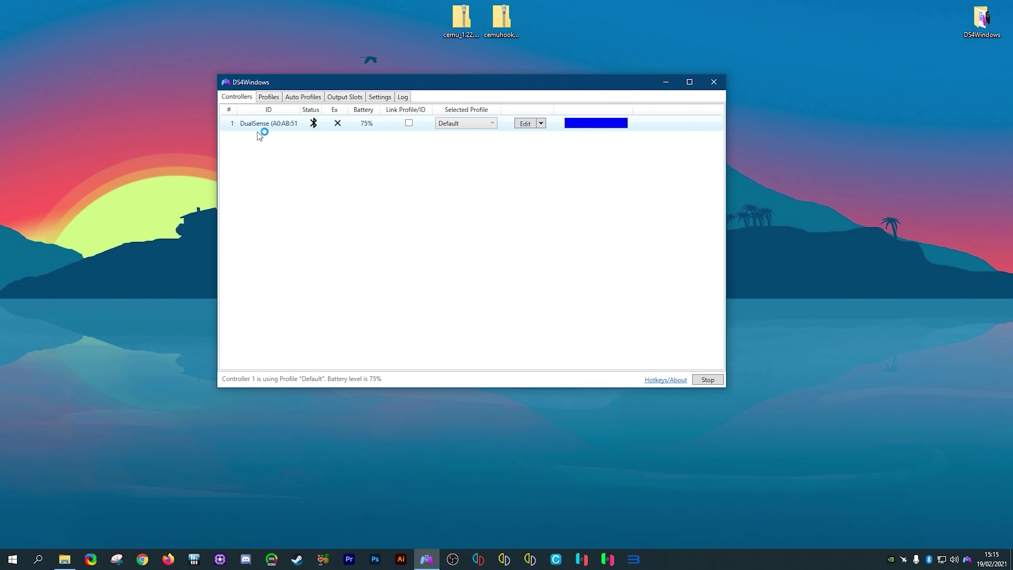
pyautogui.click(665, 83)
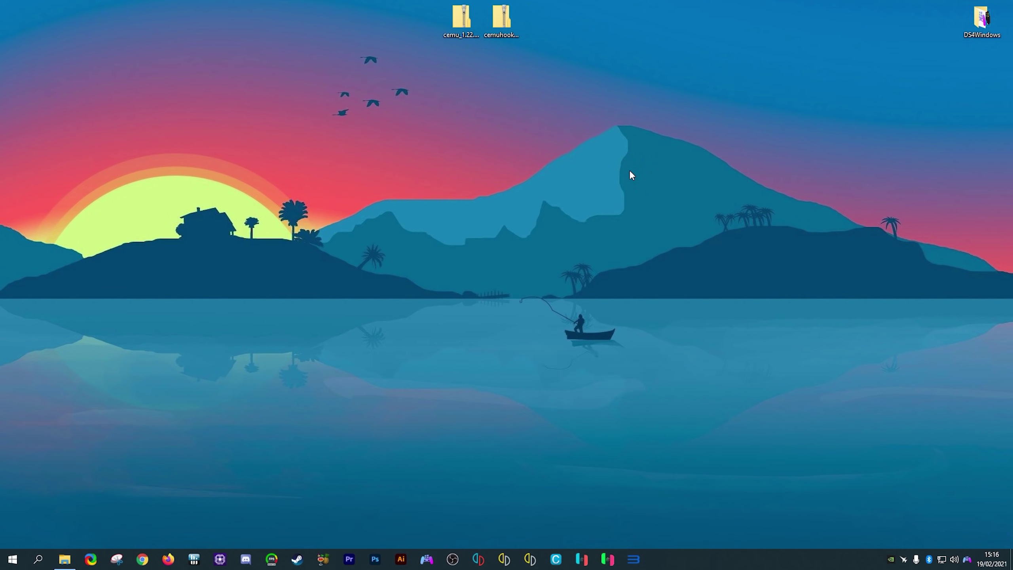
# - Extract cemu_1.22.6.zip with 7-Zip into its own cemu_1.22.6 folder and move that folder below the zip files
pyautogui.click(503, 42)
pyautogui.rightClick(456, 18)
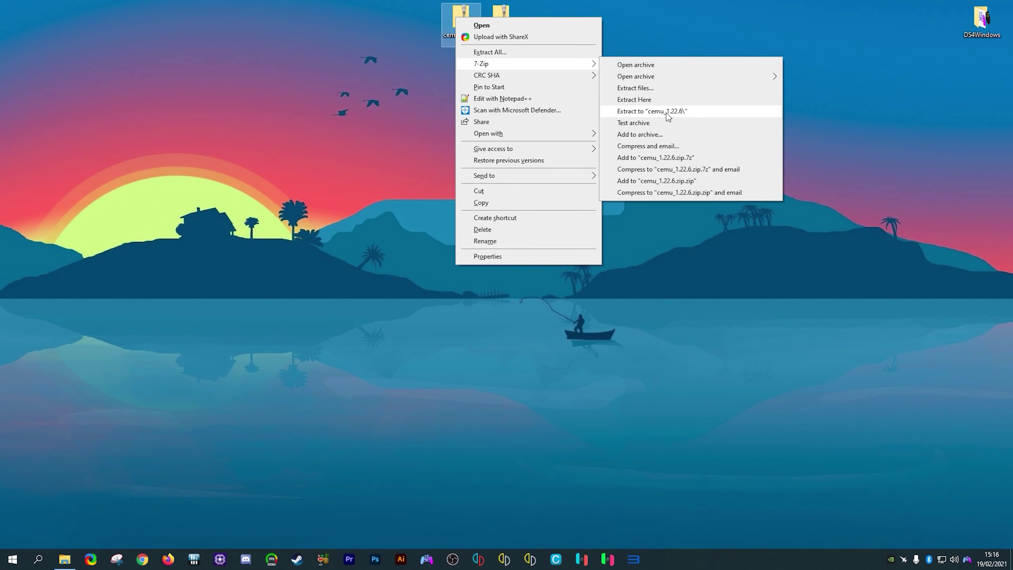
pyautogui.click(667, 112)
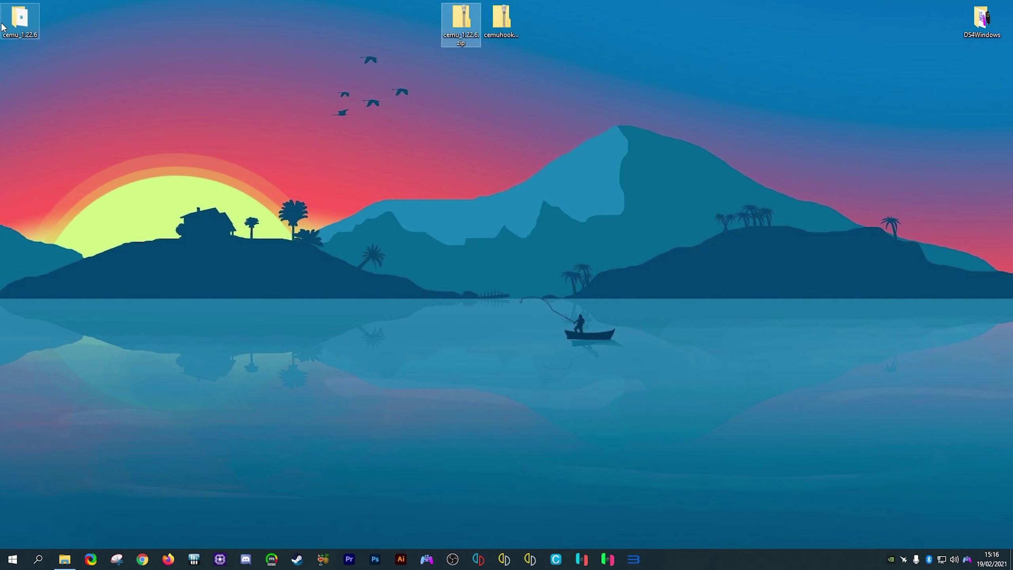
pyautogui.moveTo(4, 27); pyautogui.dragTo(462, 136)
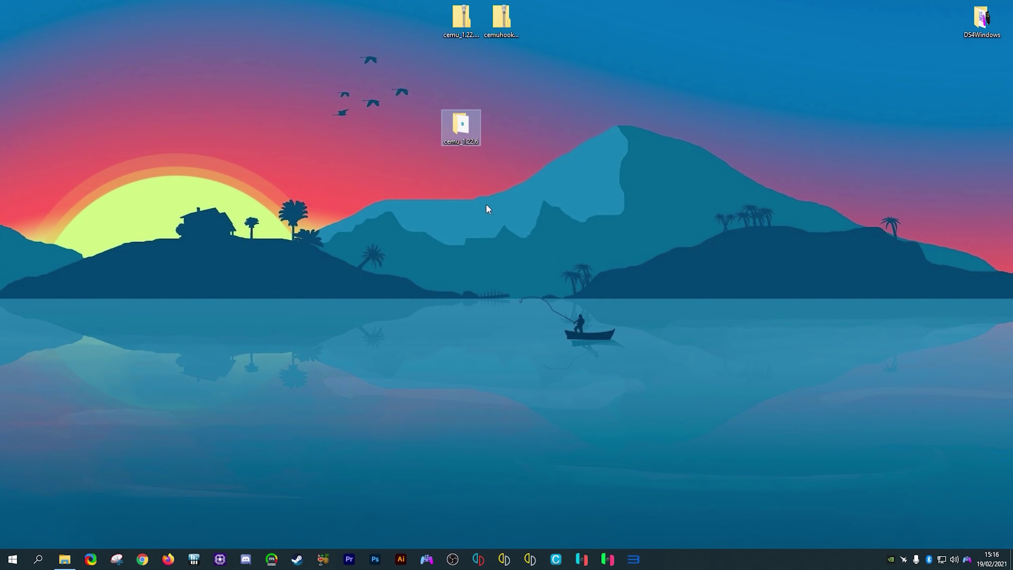
# - Move cemuhook_1159_0573.zip into the cemu_1.22.6 folder and extract its contents there with 7-Zip
pyautogui.doubleClick(462, 126)
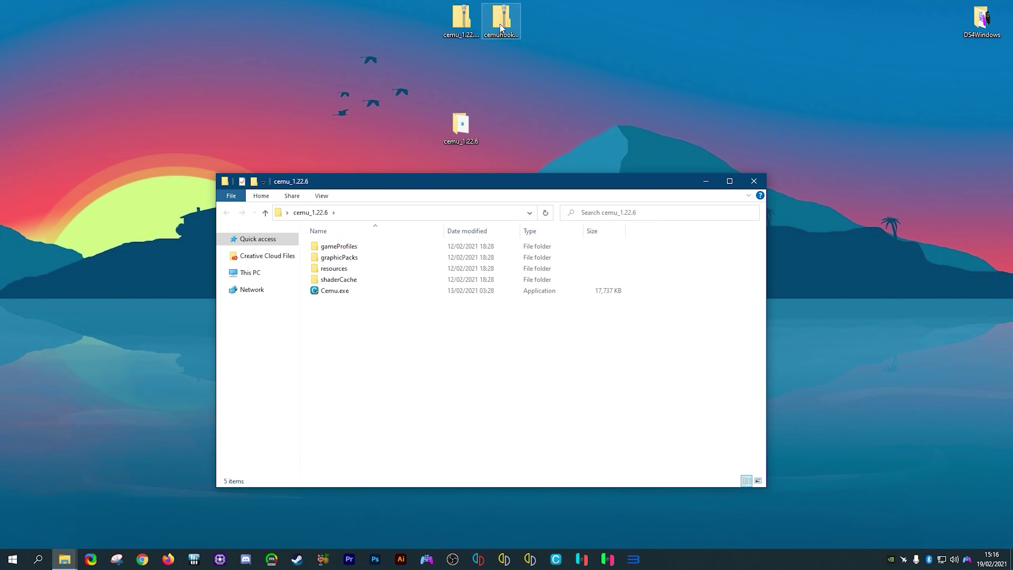
pyautogui.moveTo(500, 24); pyautogui.dragTo(436, 348)
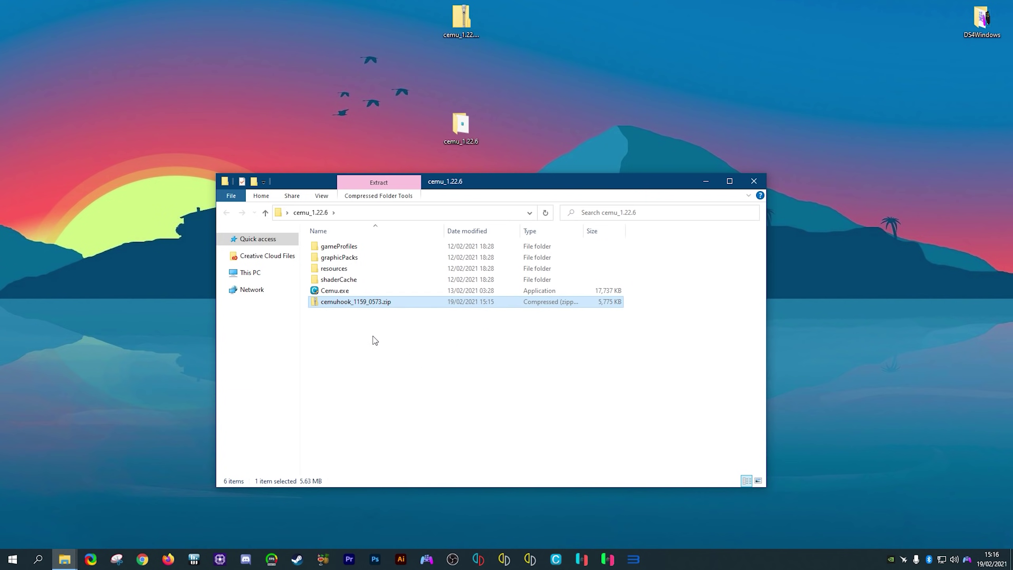
pyautogui.rightClick(346, 301)
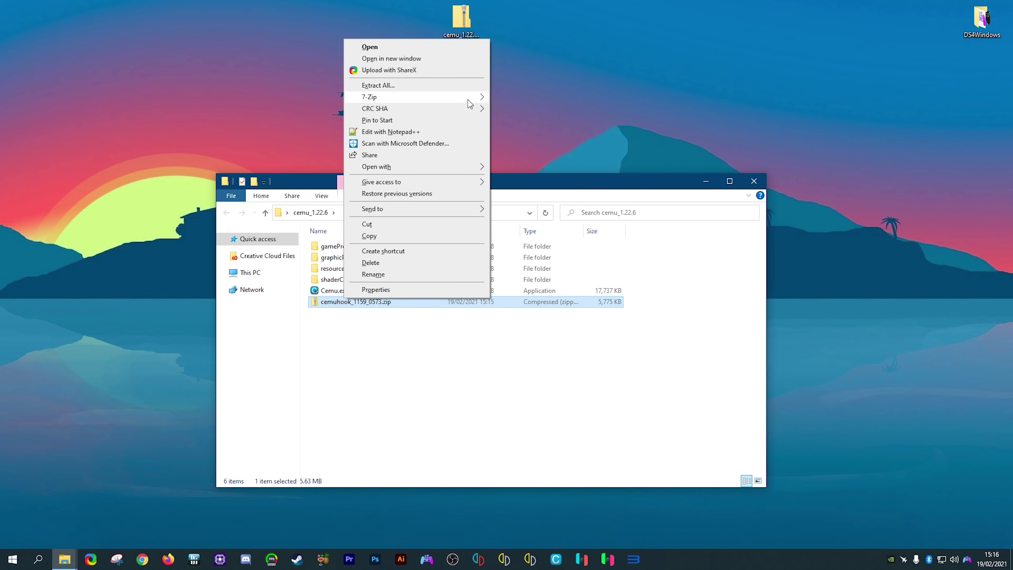
pyautogui.moveTo(468, 100)
pyautogui.click(514, 122)
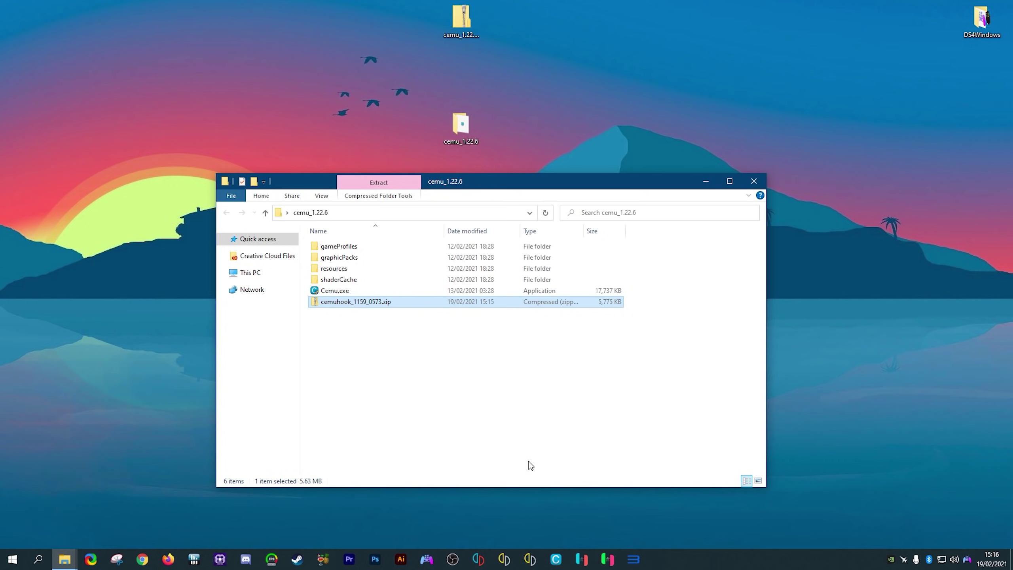
pyautogui.click(343, 314)
pyautogui.click(344, 335)
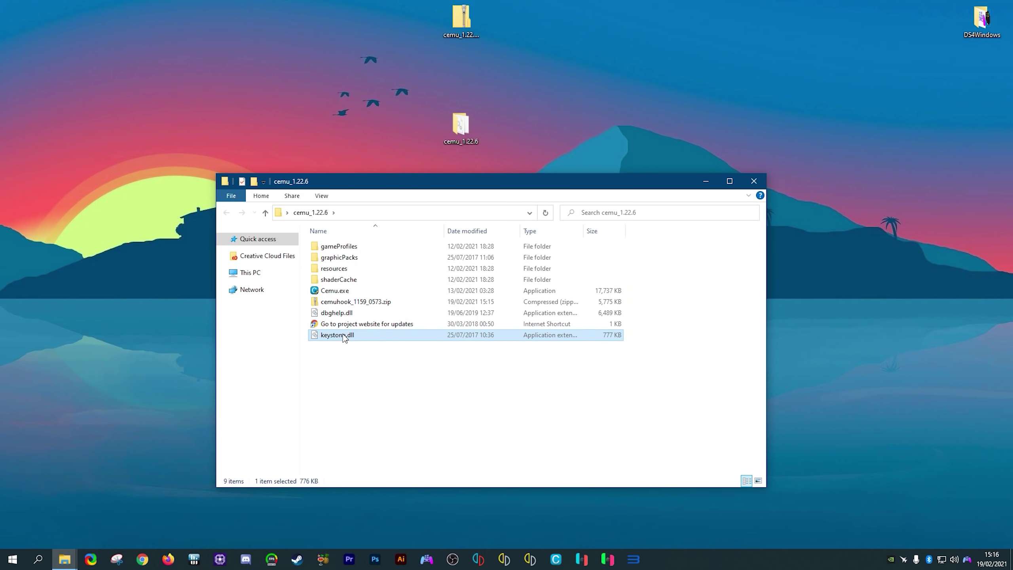
pyautogui.click(368, 403)
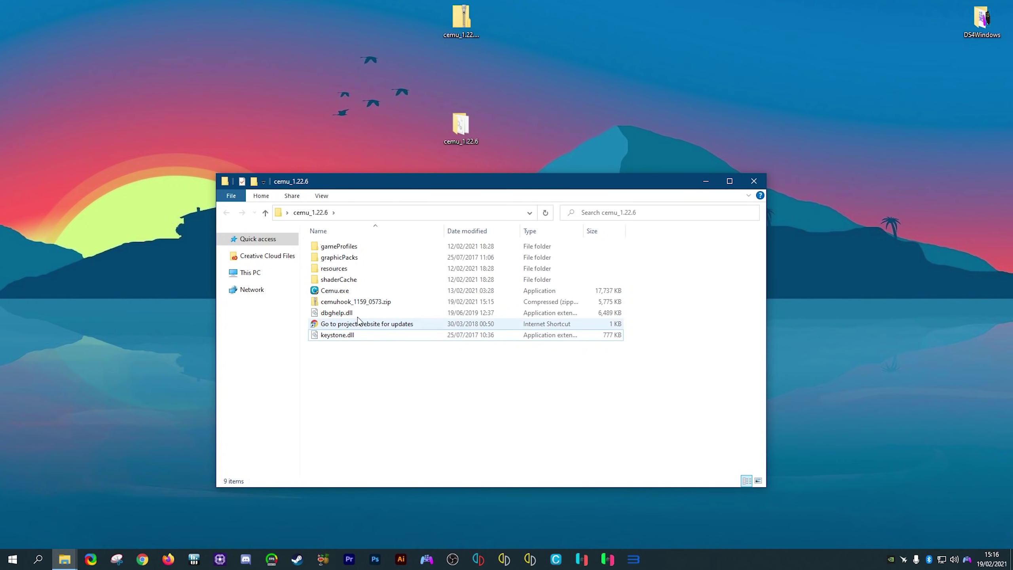
# - Delete the Cemuhook zip from the cemu_1.22.6 folder and the Cemu zip from the desktop
pyautogui.click(366, 302)
pyautogui.press('Delete')
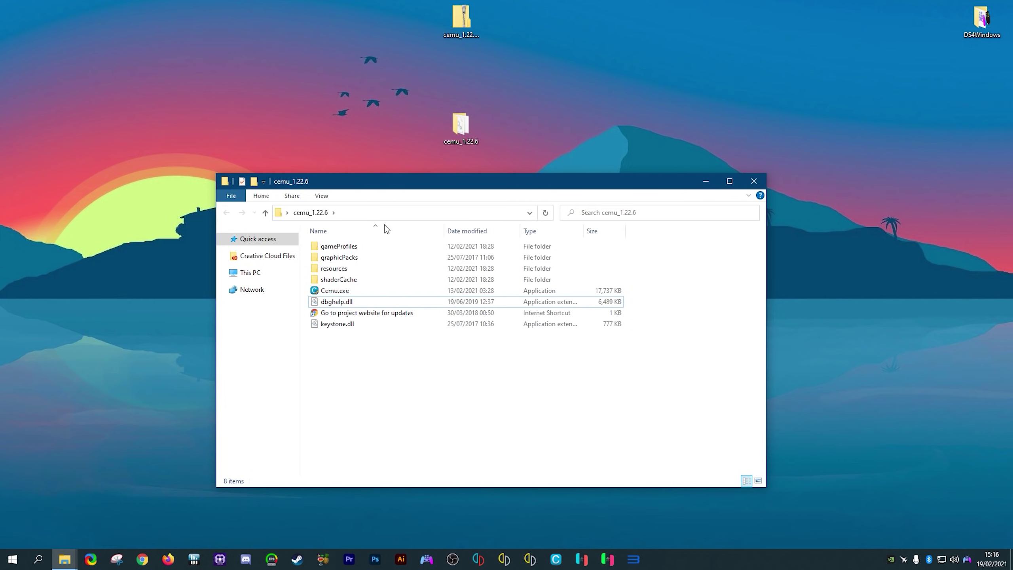
pyautogui.click(460, 18)
pyautogui.press('Delete')
pyautogui.click(357, 419)
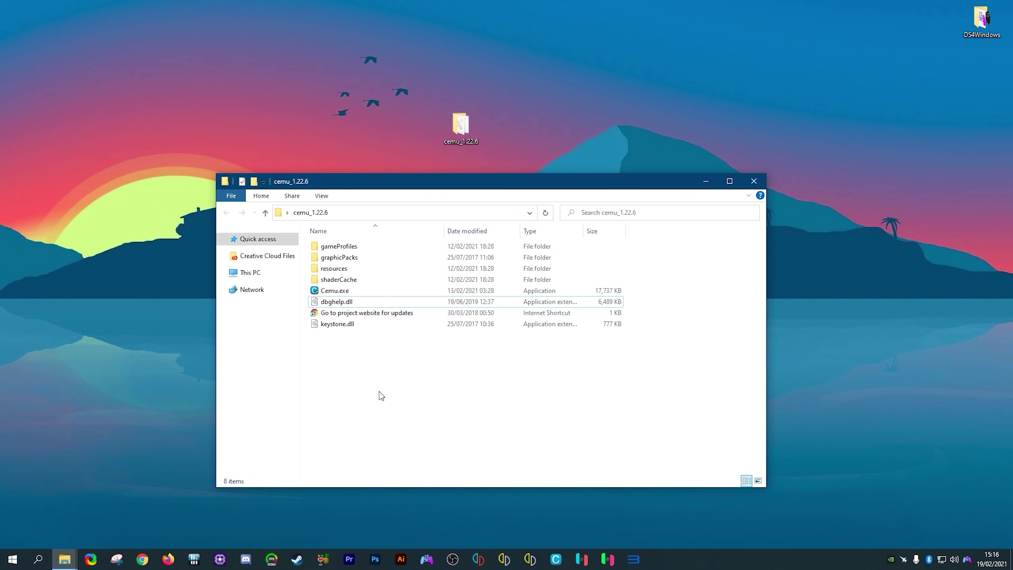
# - Review Cemu.exe's compatibility properties, including the full-screen optimisation, administrator and high DPI scaling options, and accept them
pyautogui.click(333, 292)
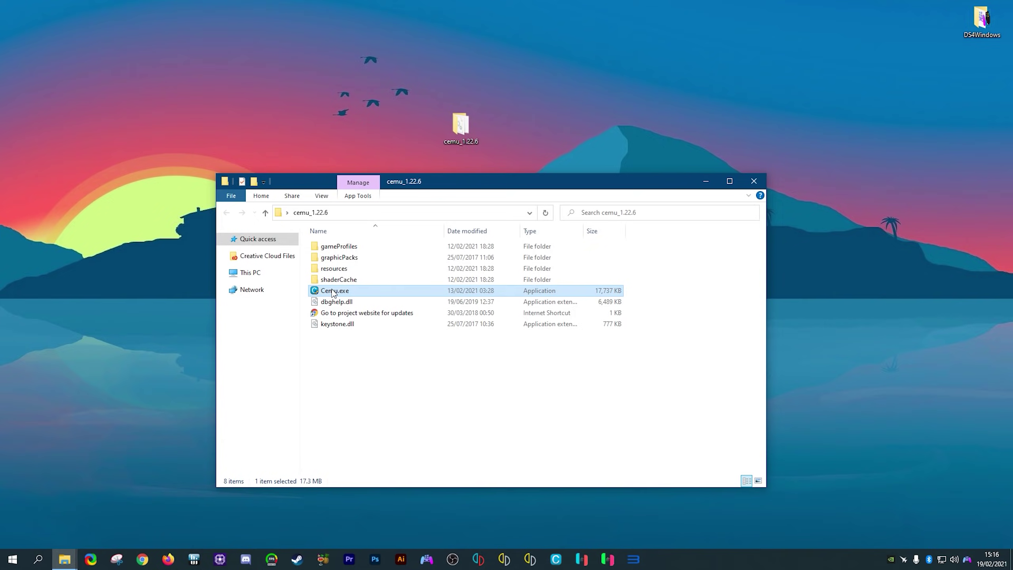
pyautogui.rightClick(333, 291)
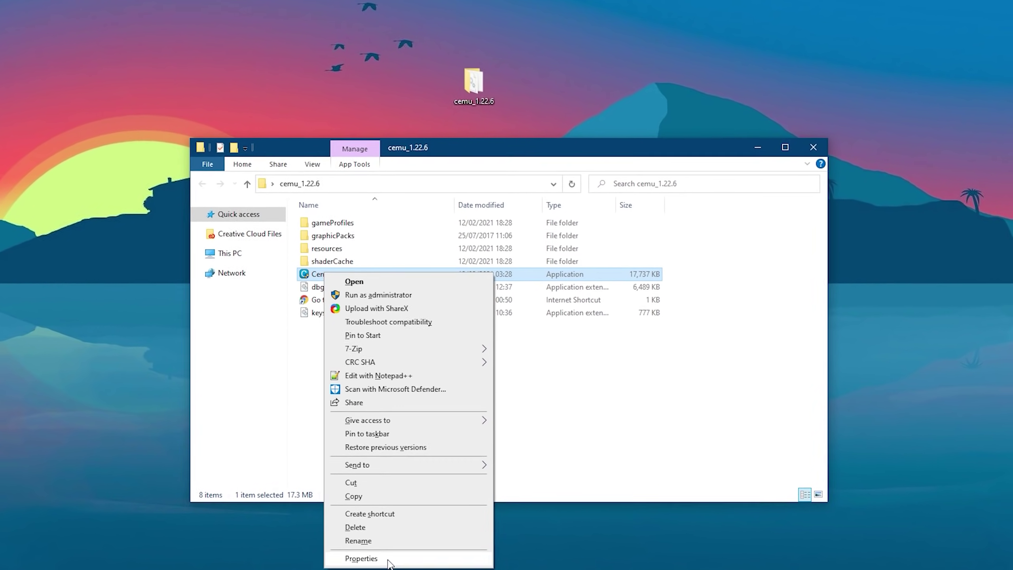
pyautogui.click(361, 558)
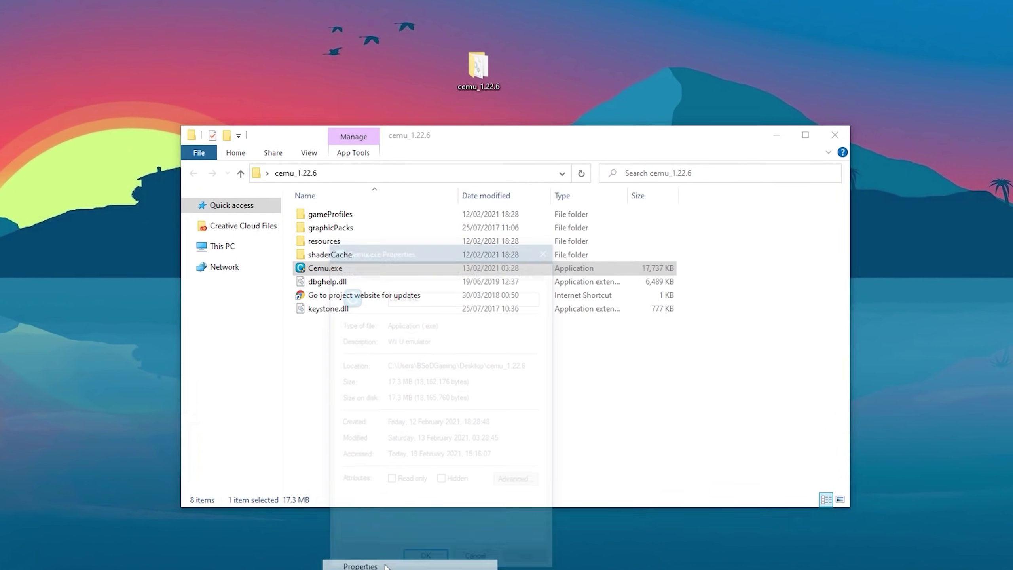
pyautogui.moveTo(435, 249); pyautogui.dragTo(449, 168)
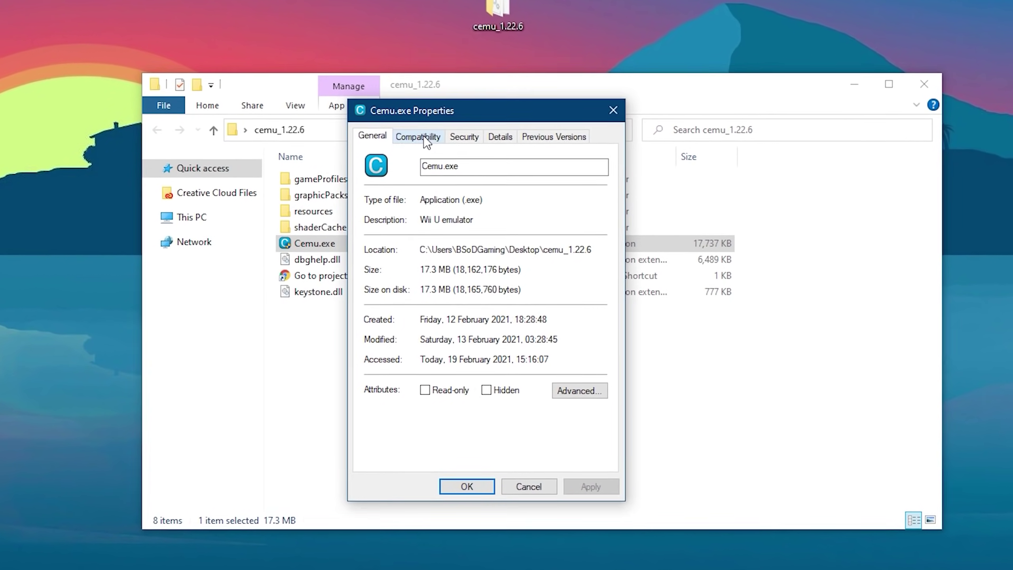
pyautogui.click(417, 146)
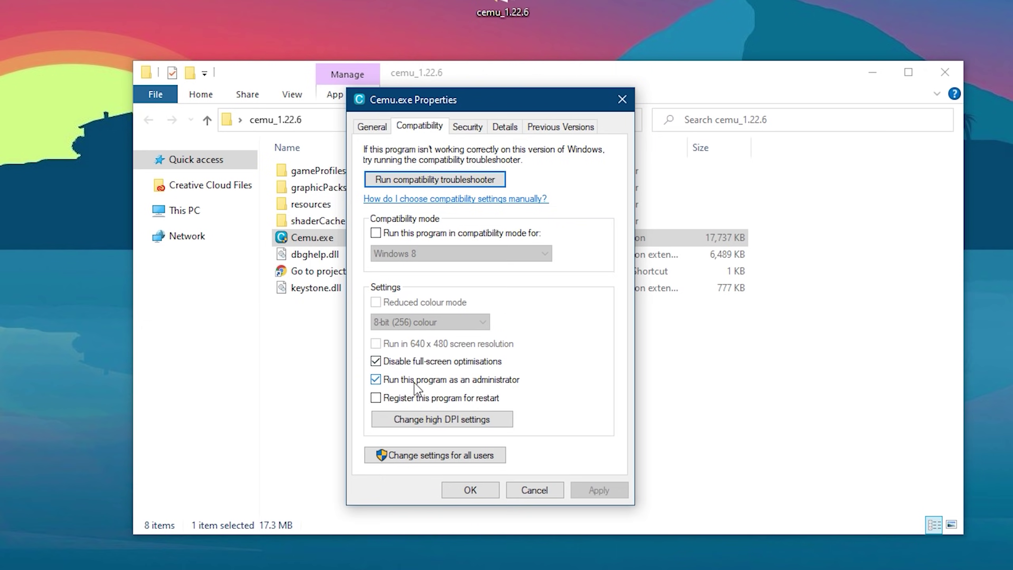
pyautogui.click(441, 420)
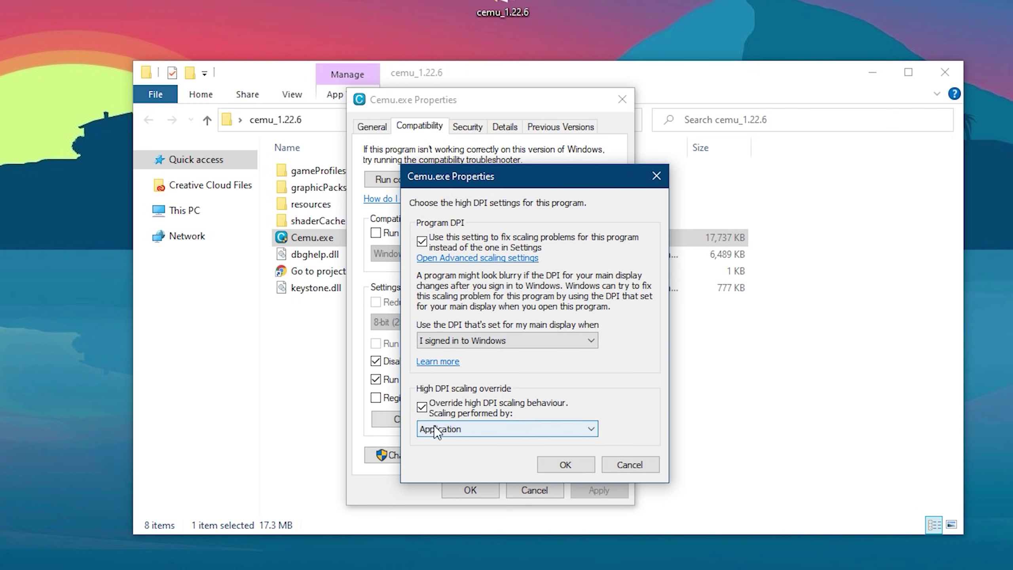
pyautogui.click(577, 467)
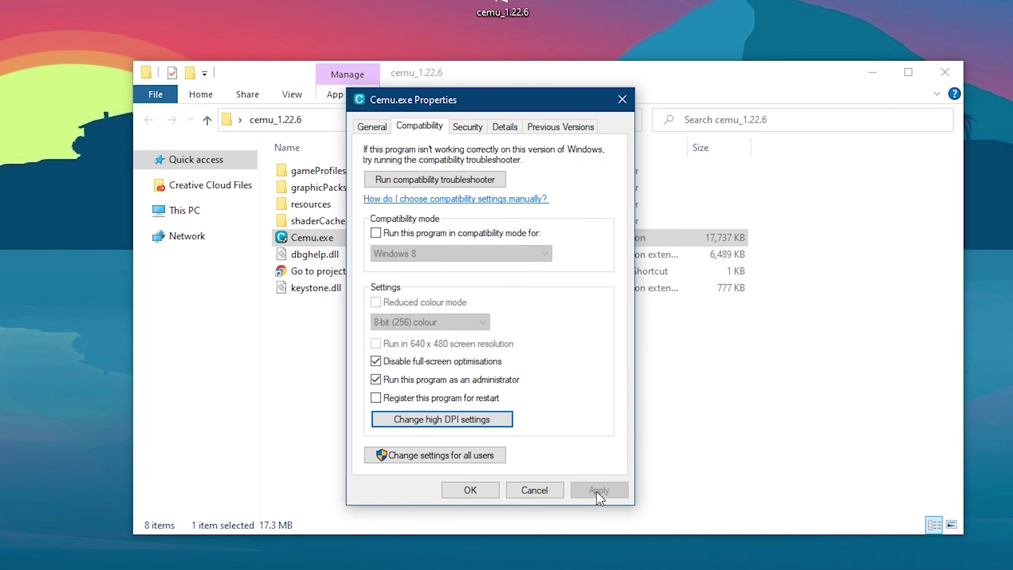
pyautogui.click(463, 493)
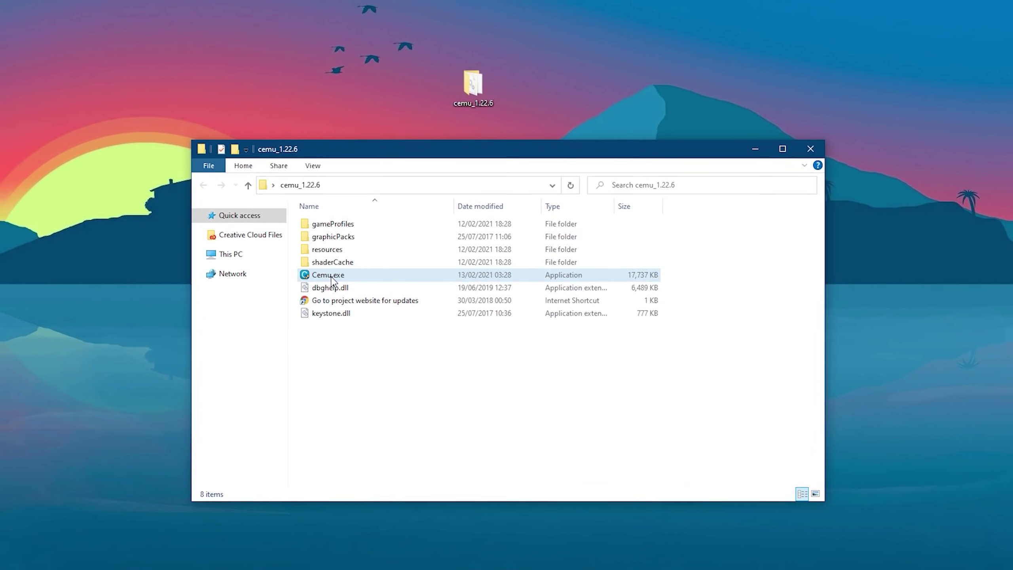
# - Launch Cemu.exe from the cemu_1.22.6 folder
pyautogui.doubleClick(327, 268)
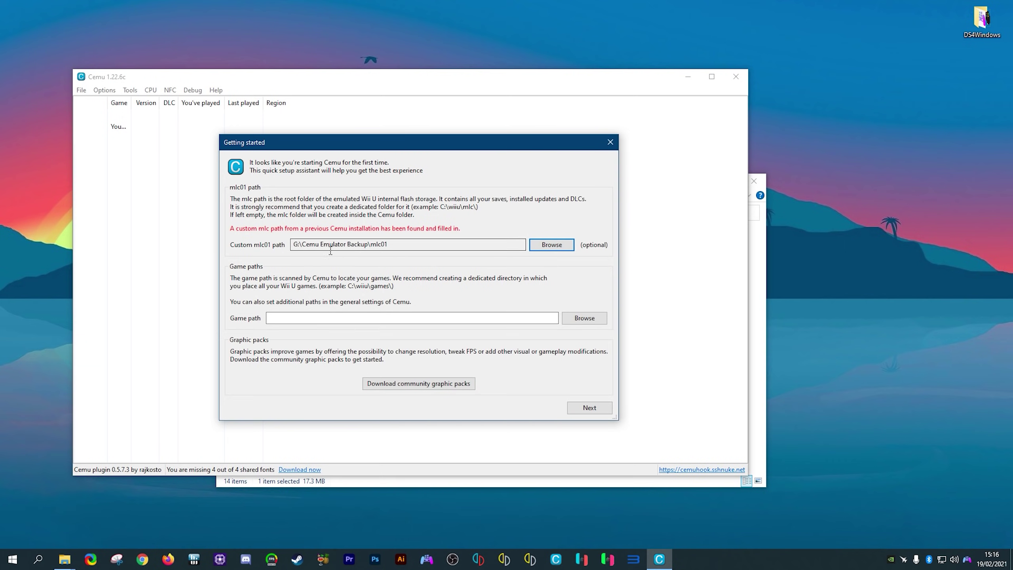
# - Browse for the custom mlc01 path and open the Cemu Emulator Backup folder on drive G:
pyautogui.click(549, 249)
pyautogui.click(270, 255)
pyautogui.doubleClick(645, 305)
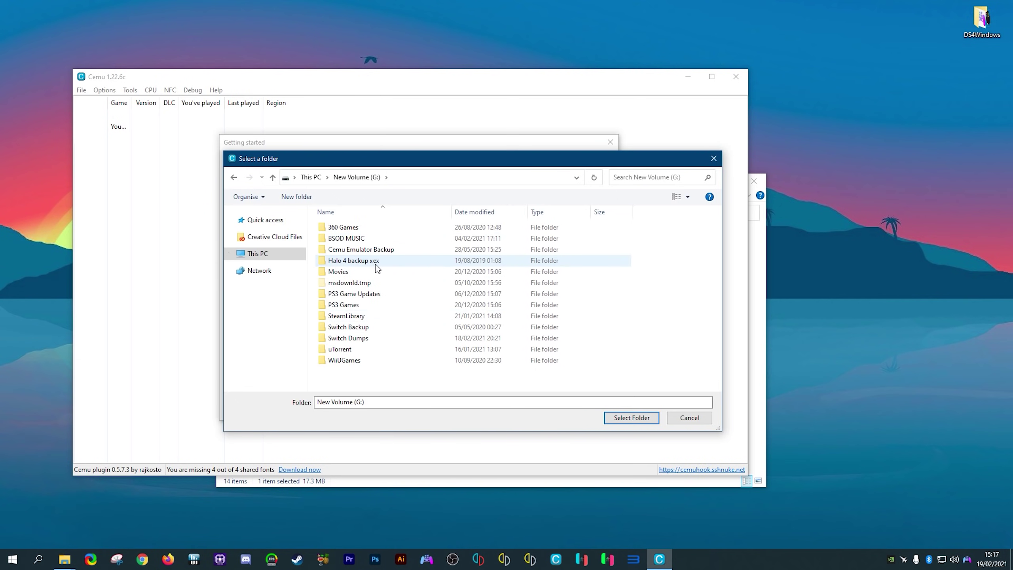
pyautogui.doubleClick(372, 250)
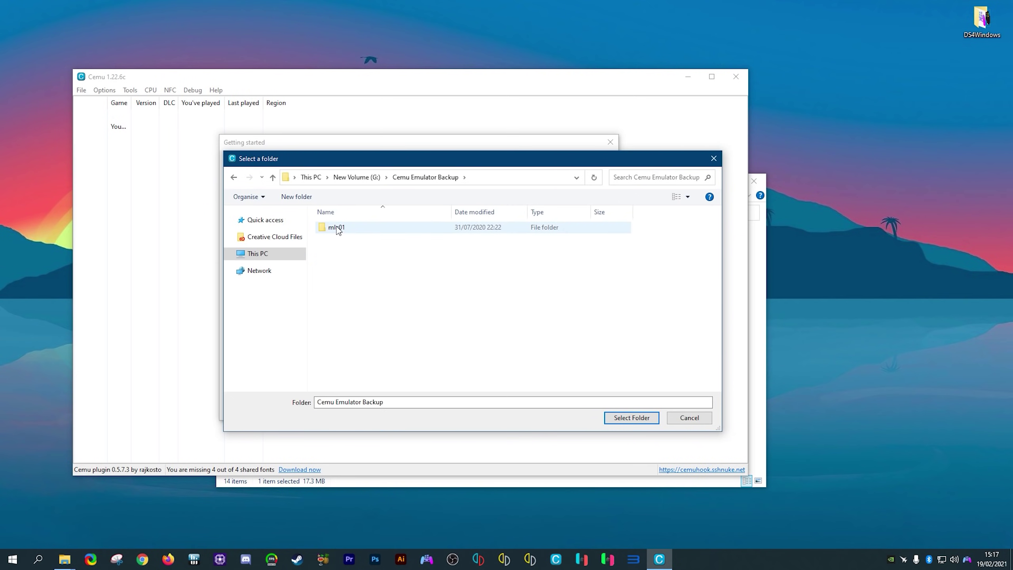
pyautogui.rightClick(356, 263)
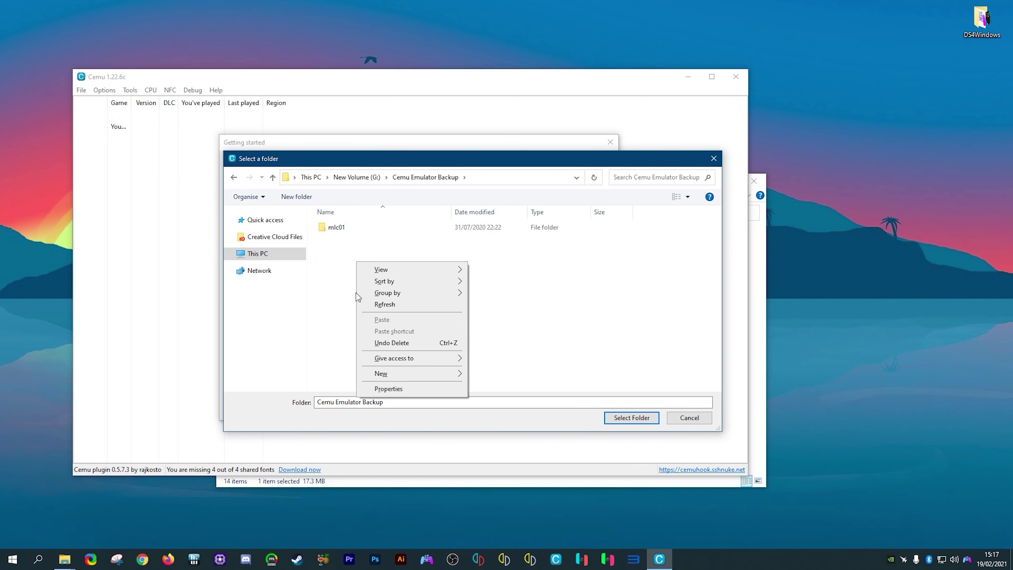
pyautogui.moveTo(439, 380)
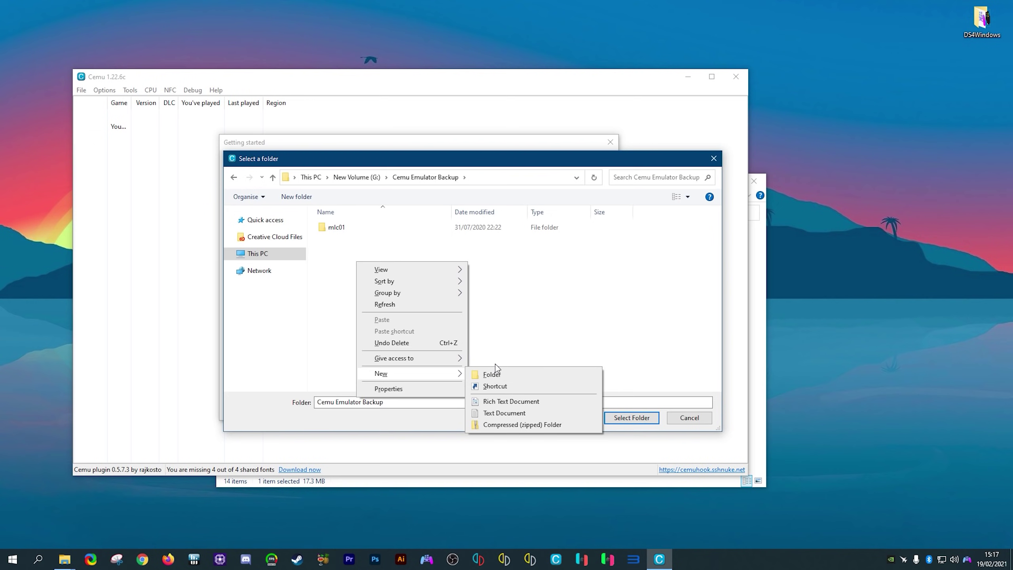
pyautogui.click(548, 342)
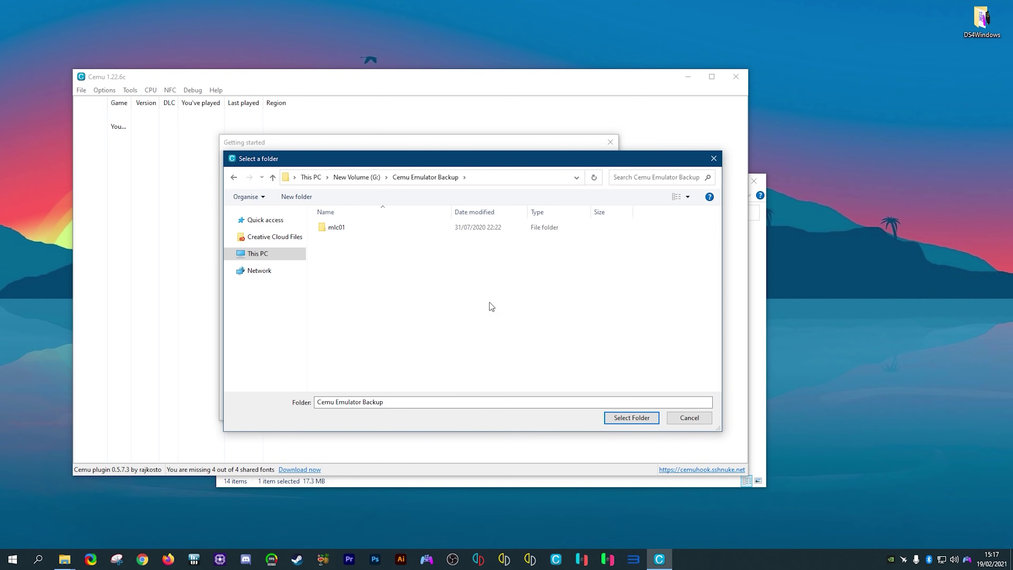
# - Choose the mlc01 folder inside Cemu Emulator Backup as the custom mlc01 path
pyautogui.click(341, 229)
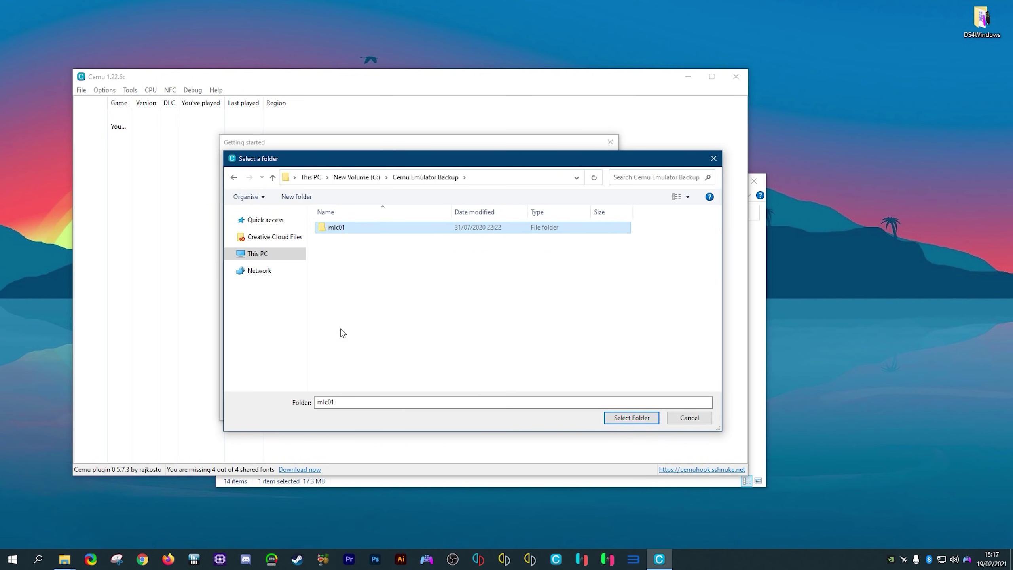
pyautogui.click(634, 419)
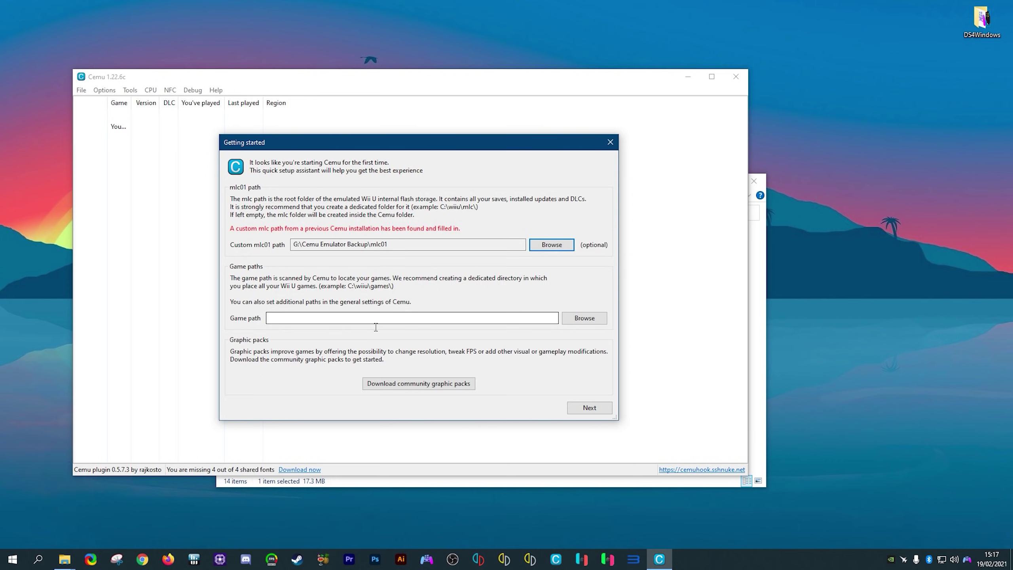
# - Set the game path to the Wii U Games folder on drive D:, checking the game folder inside it
pyautogui.click(592, 323)
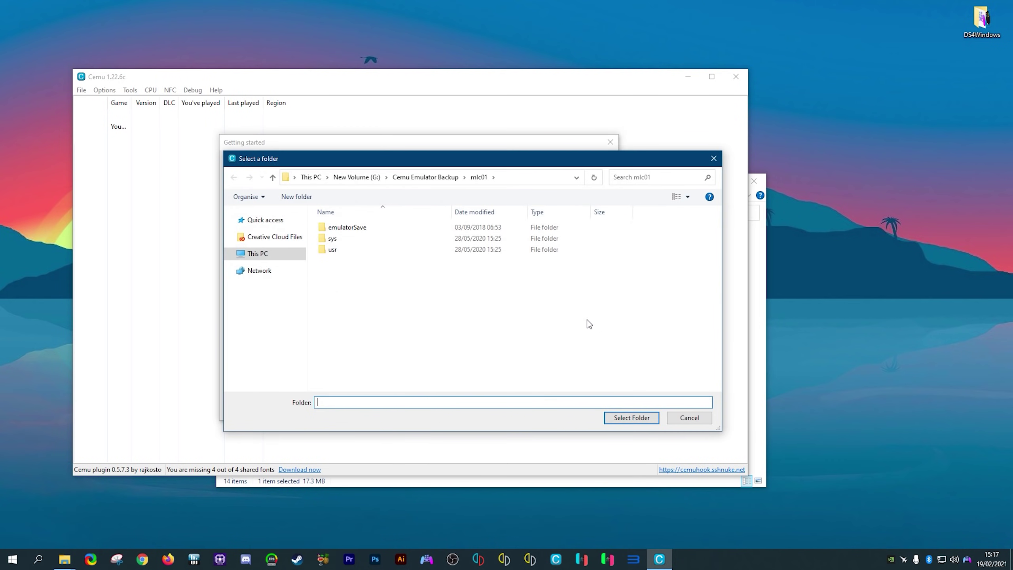
pyautogui.click(267, 255)
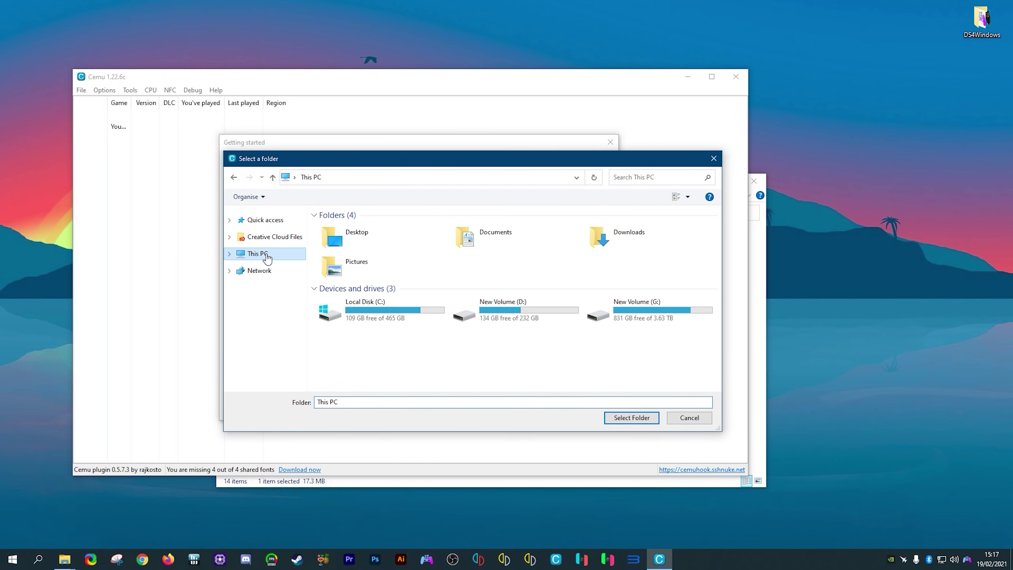
pyautogui.doubleClick(502, 314)
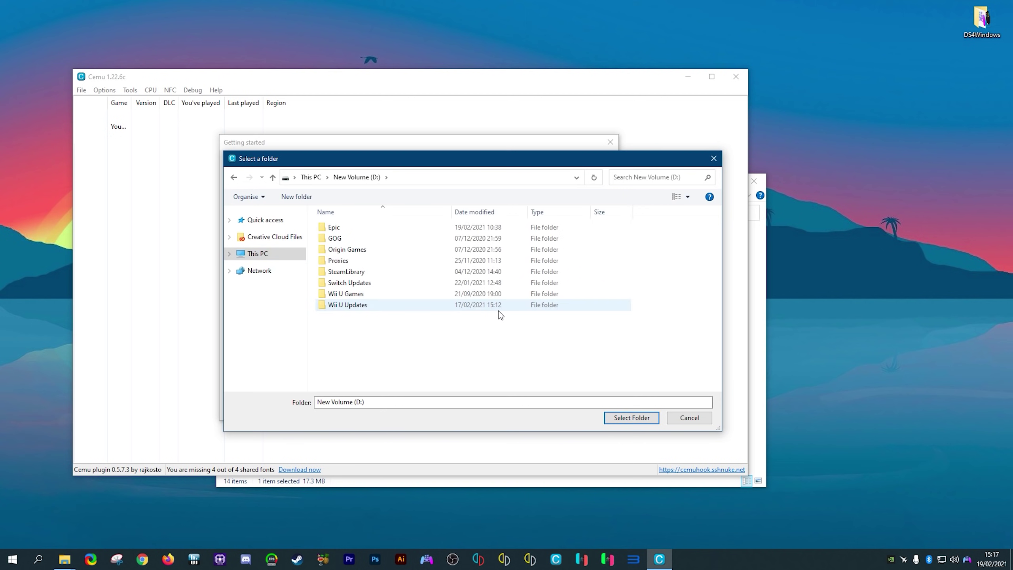
pyautogui.click(346, 294)
pyautogui.doubleClick(349, 294)
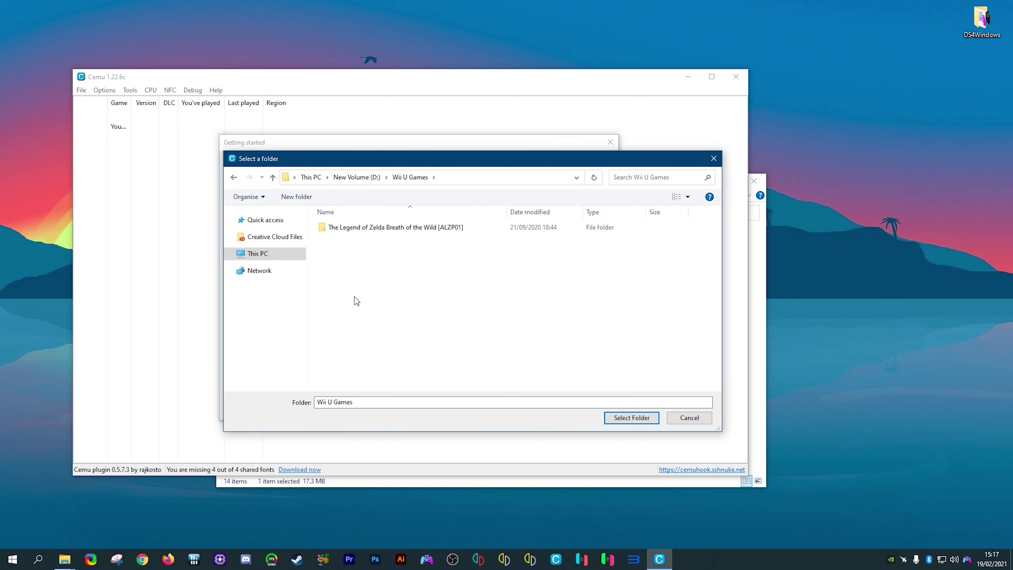
pyautogui.doubleClick(389, 227)
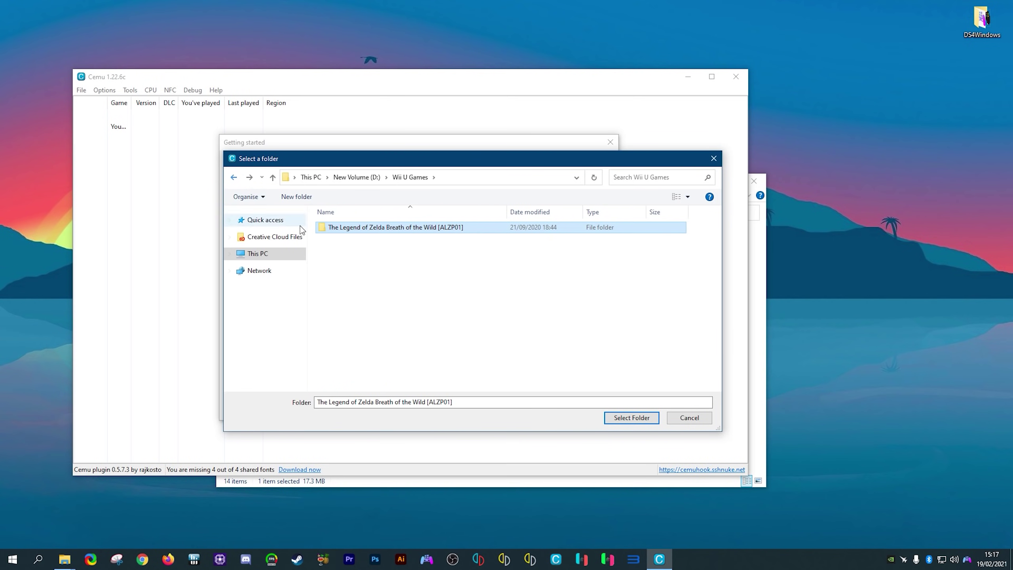
pyautogui.click(234, 178)
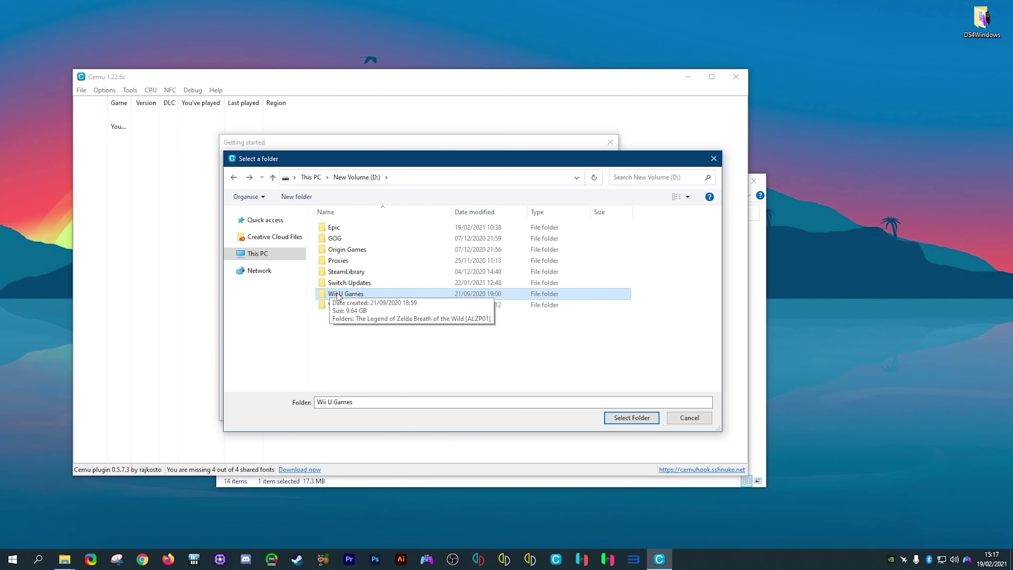
pyautogui.click(633, 420)
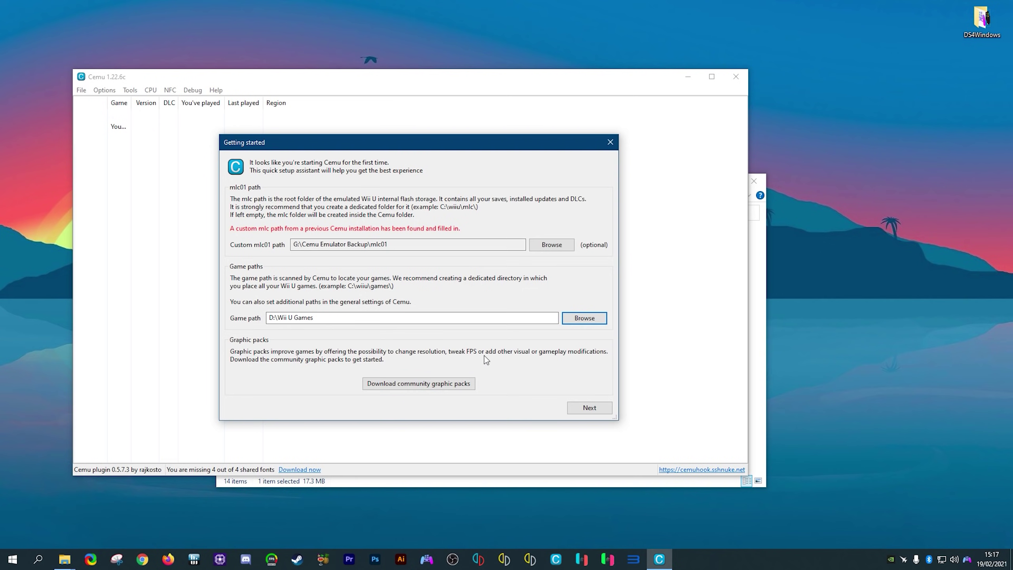
# - Finish the getting-started assistant with its additional options as they are, and download the missing shared fonts
pyautogui.click(591, 409)
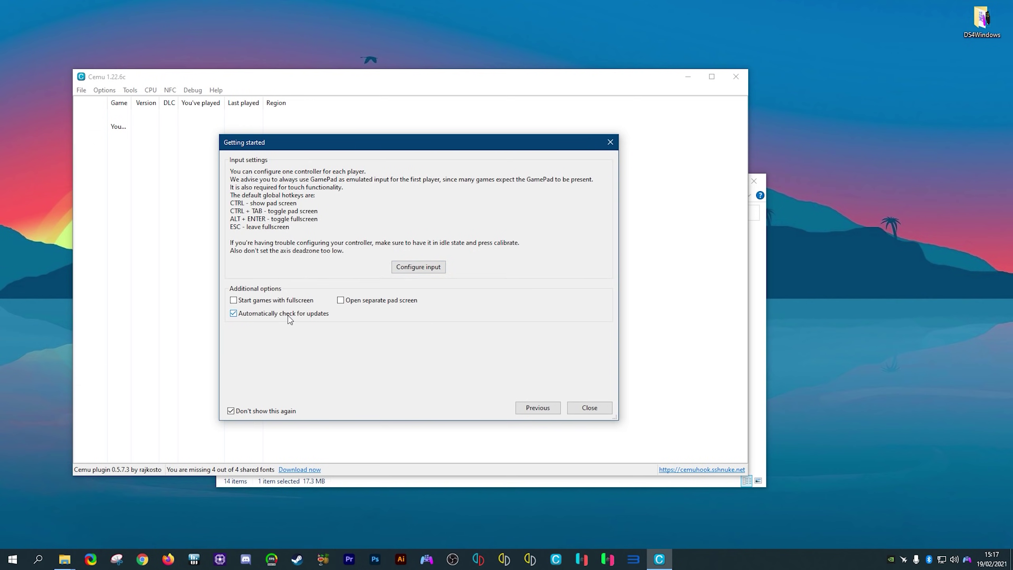
pyautogui.click(589, 407)
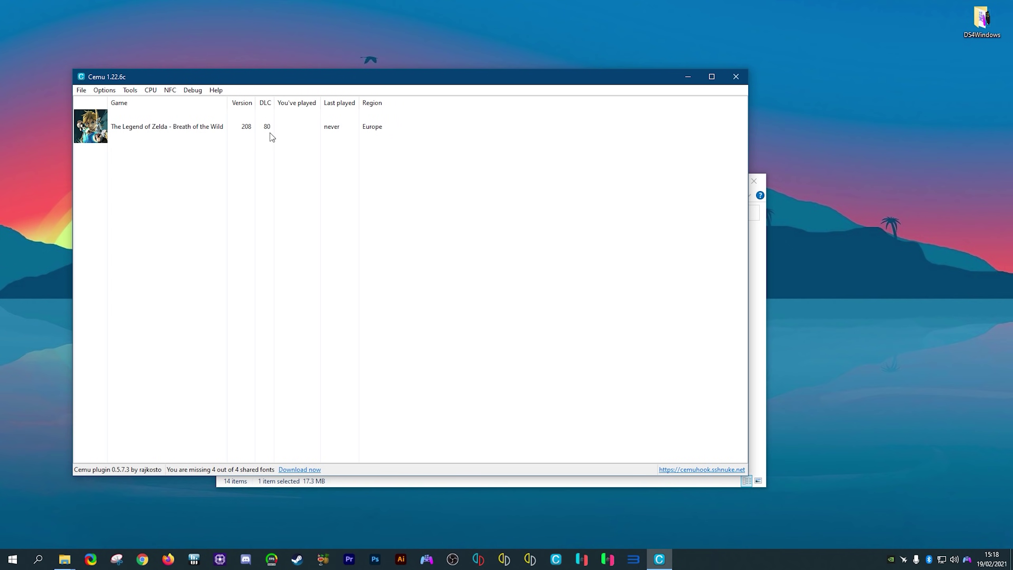
pyautogui.click(309, 471)
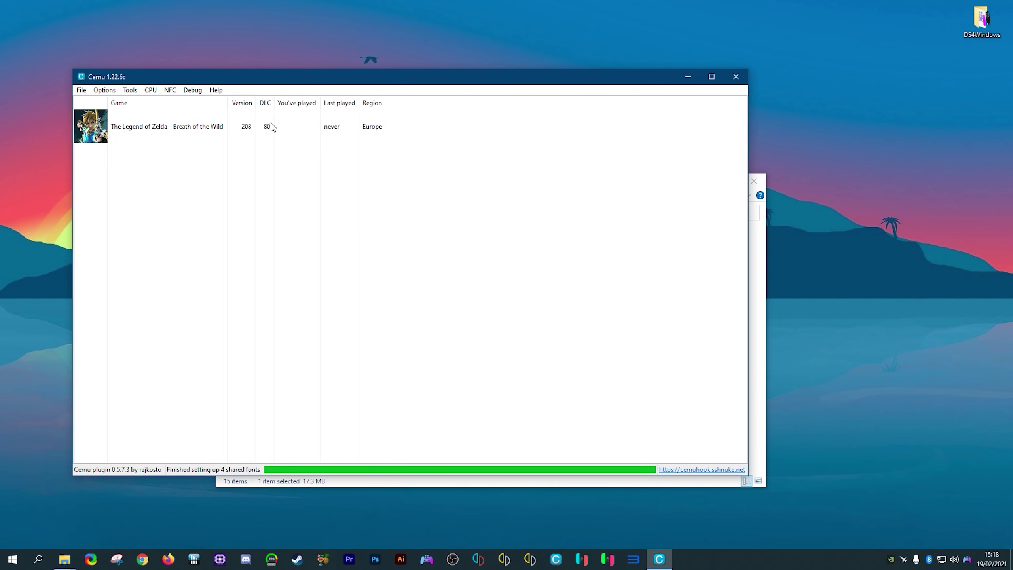
# - Try to install the Breath of the Wild update data (v208) from its meta.xml in D:\Wii U Updates\Updates, declining a reinstall
pyautogui.click(81, 90)
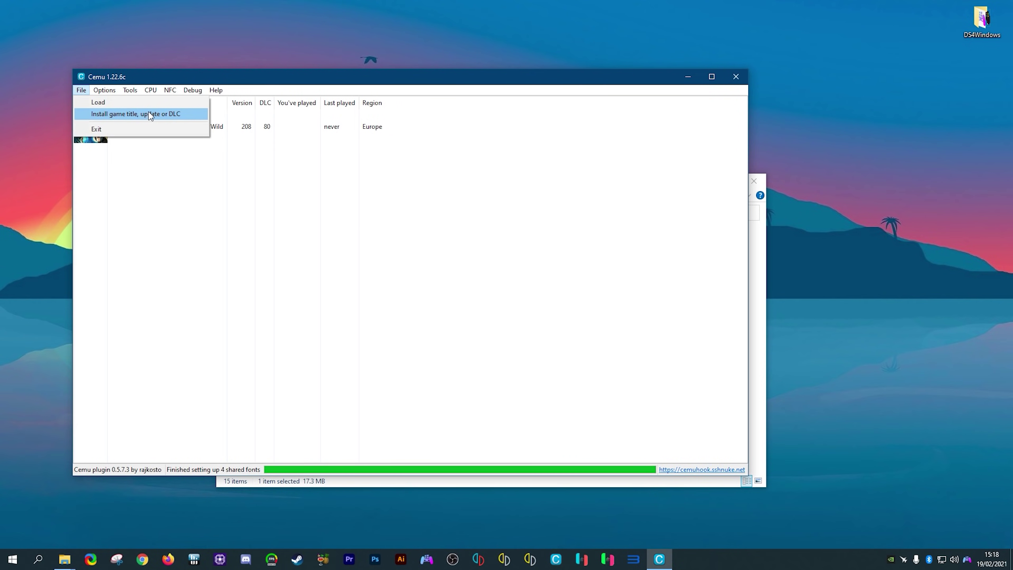
pyautogui.click(159, 114)
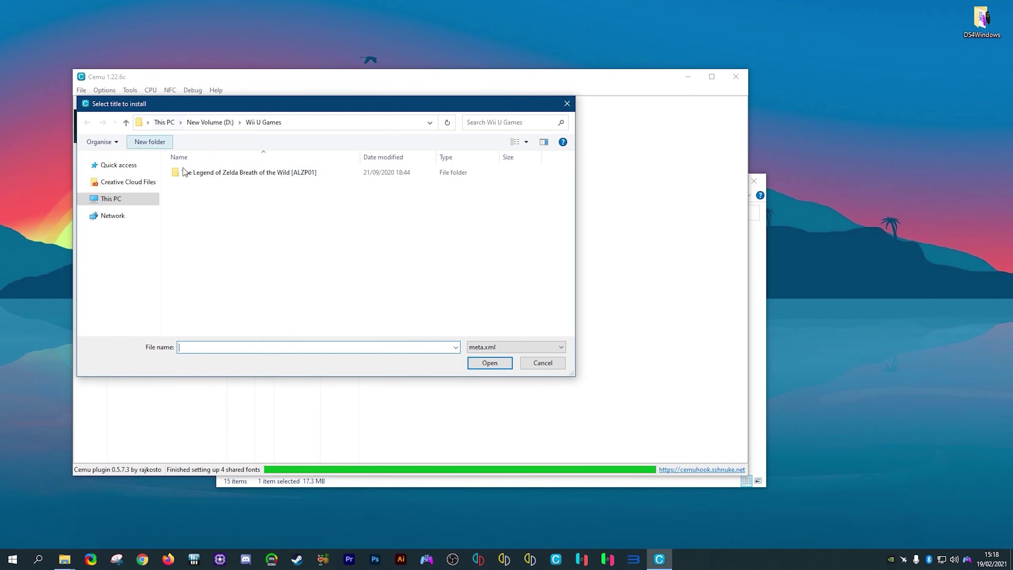
pyautogui.click(122, 203)
pyautogui.doubleClick(313, 262)
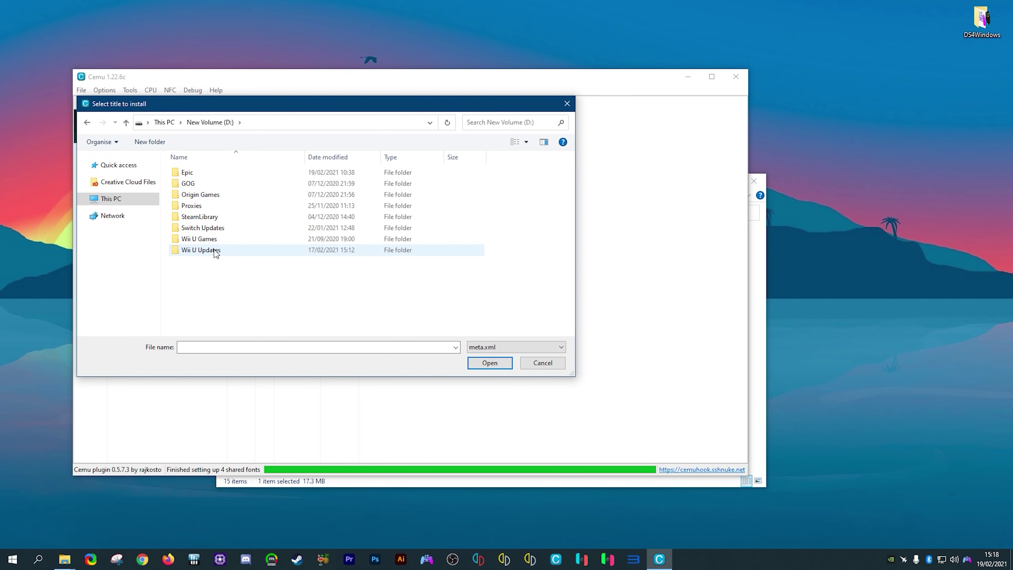
pyautogui.doubleClick(215, 252)
pyautogui.doubleClick(193, 183)
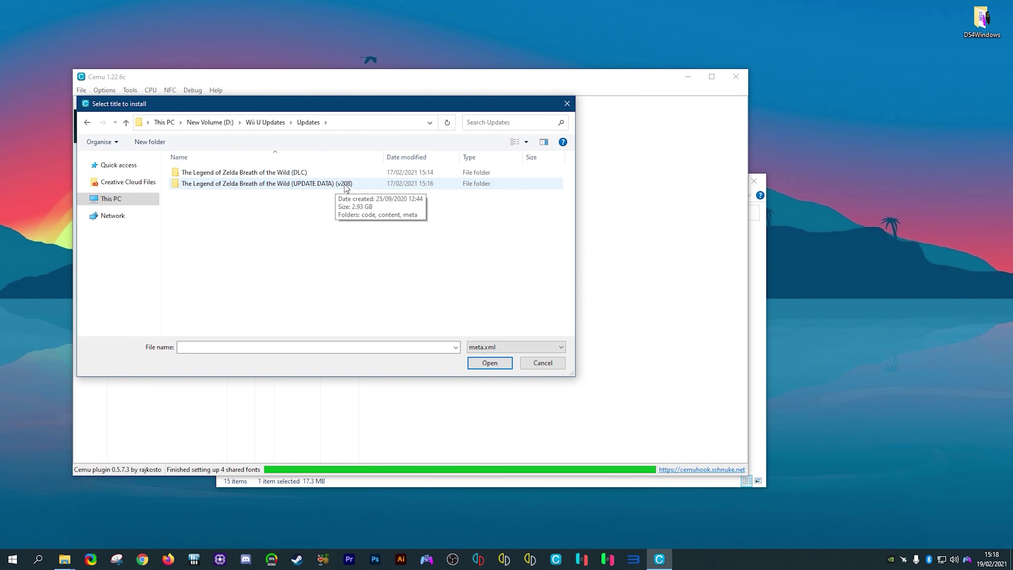
pyautogui.doubleClick(314, 184)
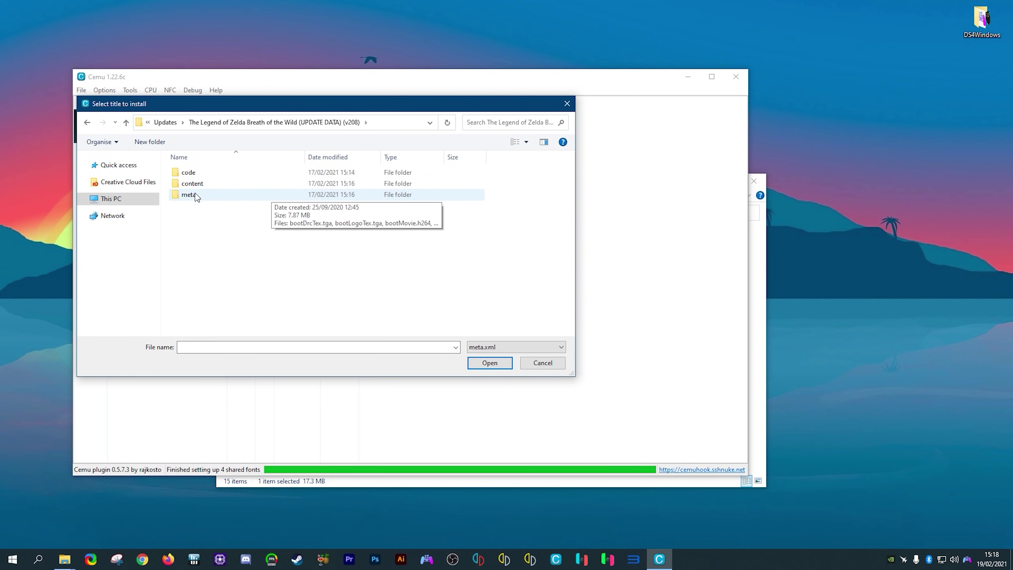
pyautogui.doubleClick(195, 196)
pyautogui.click(205, 172)
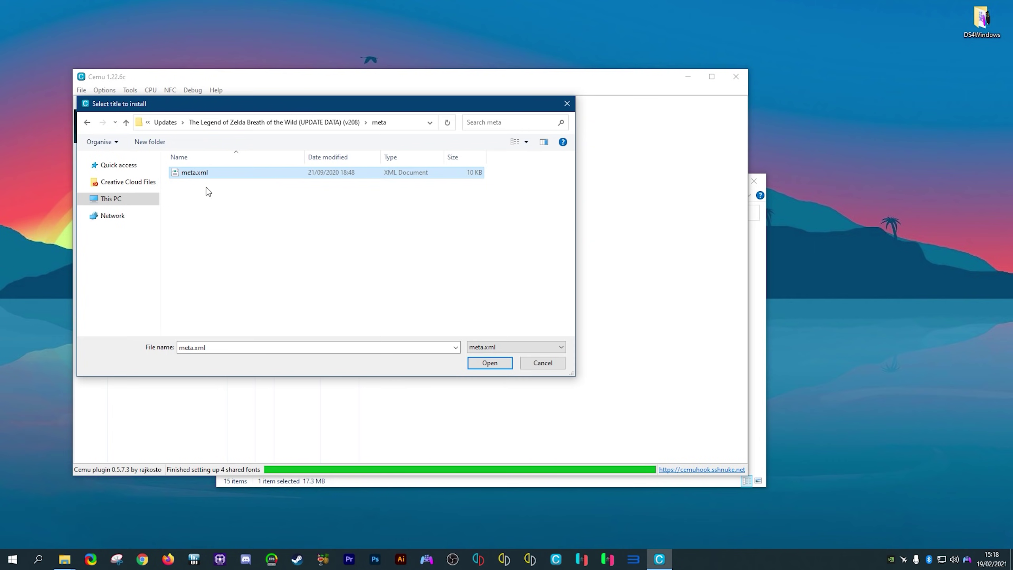
pyautogui.click(489, 363)
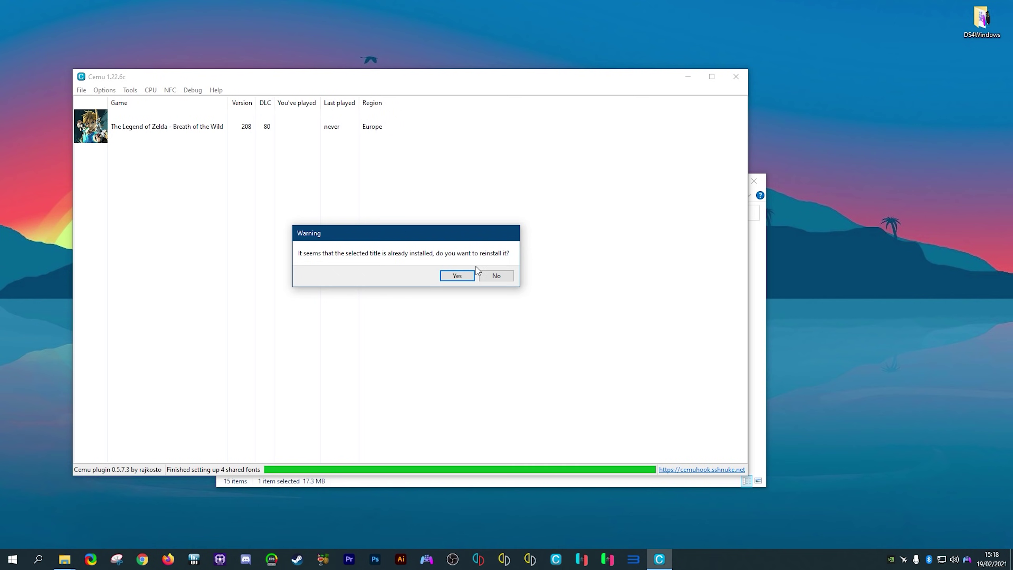
pyautogui.click(497, 276)
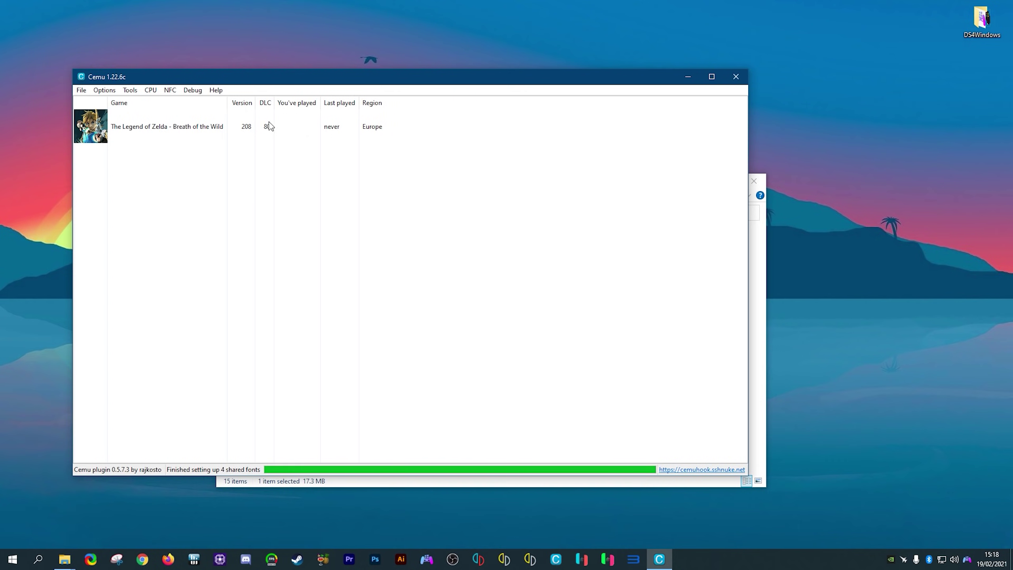
# - Try to install the Breath of the Wild DLC from the meta.xml in its meta folder, declining a reinstall
pyautogui.click(78, 90)
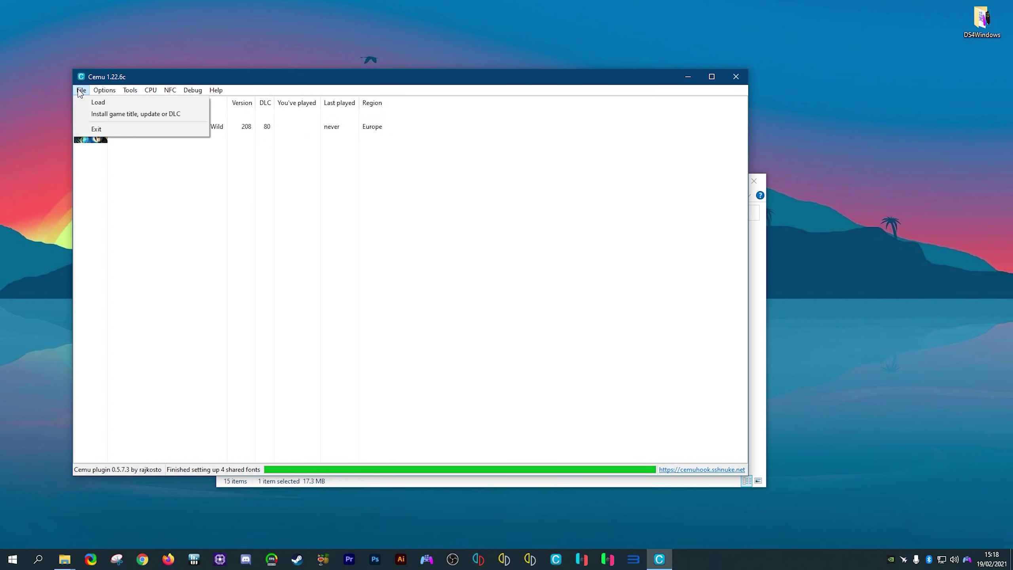
pyautogui.click(113, 115)
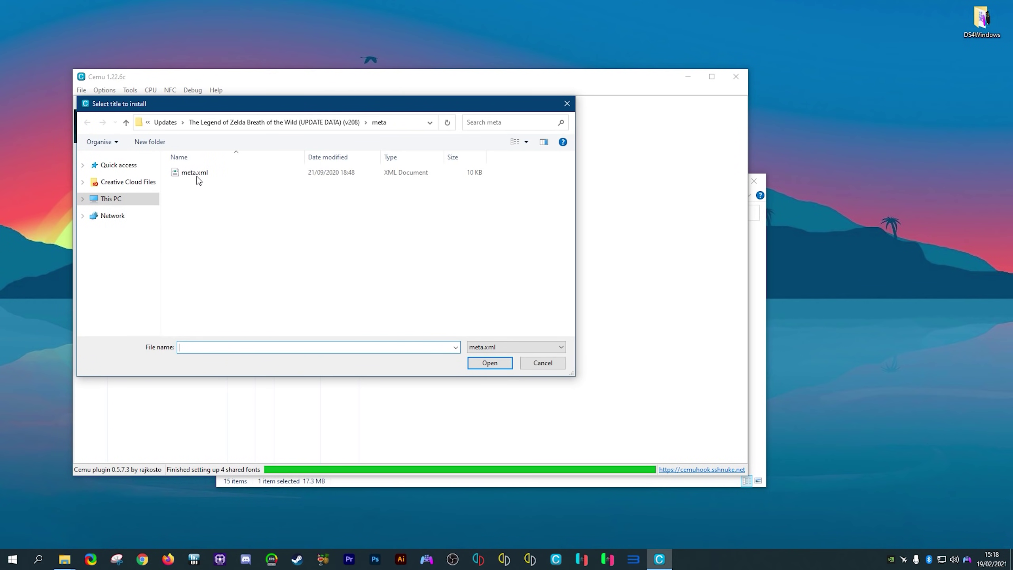
pyautogui.click(165, 122)
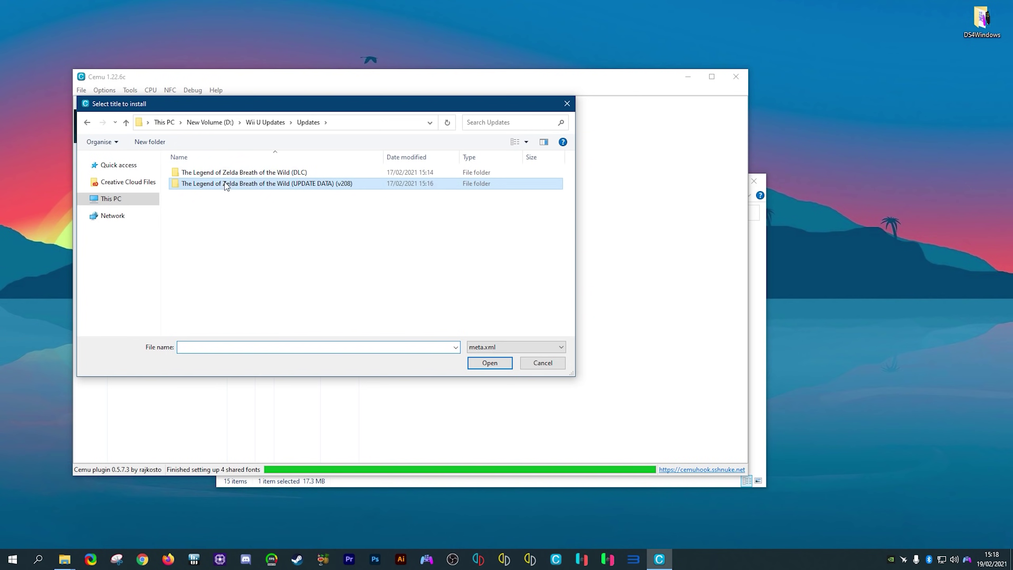
pyautogui.doubleClick(284, 173)
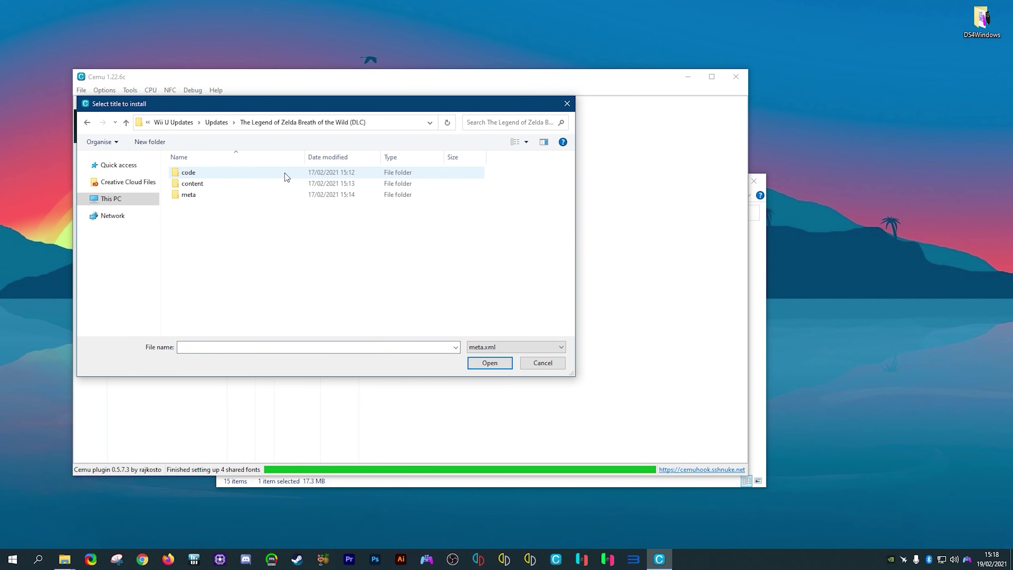
pyautogui.doubleClick(193, 195)
pyautogui.click(204, 189)
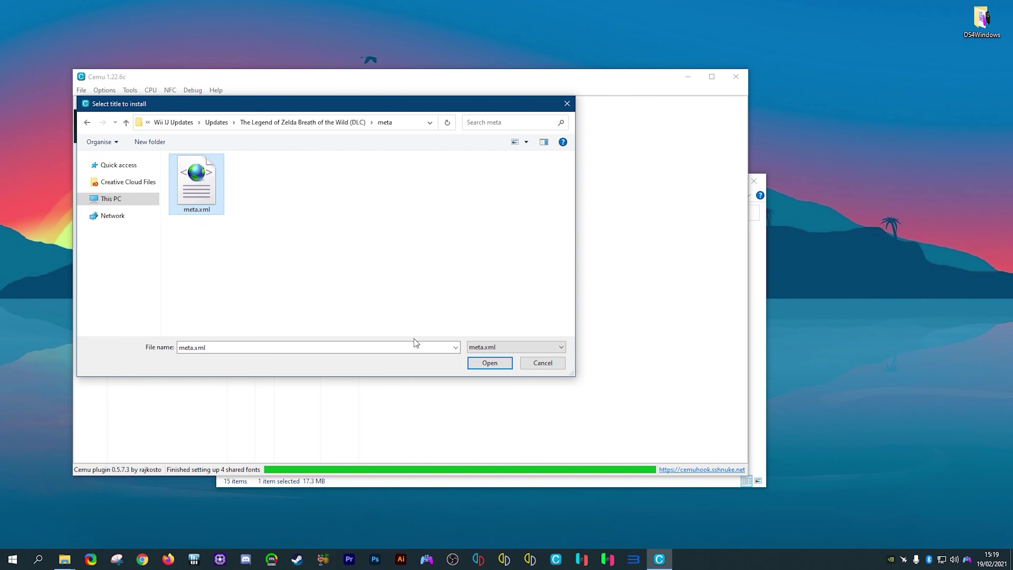
pyautogui.click(489, 365)
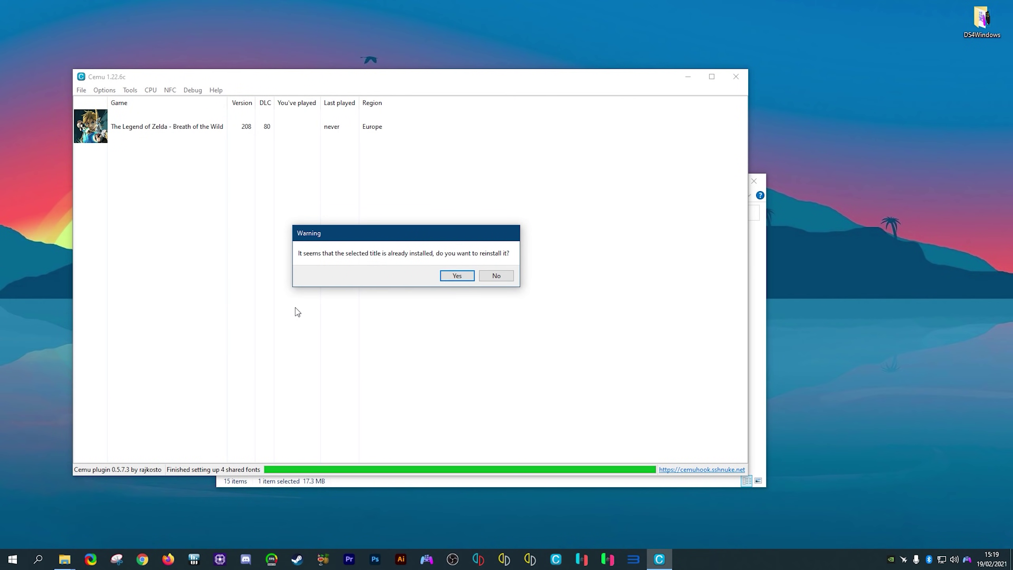
pyautogui.click(497, 276)
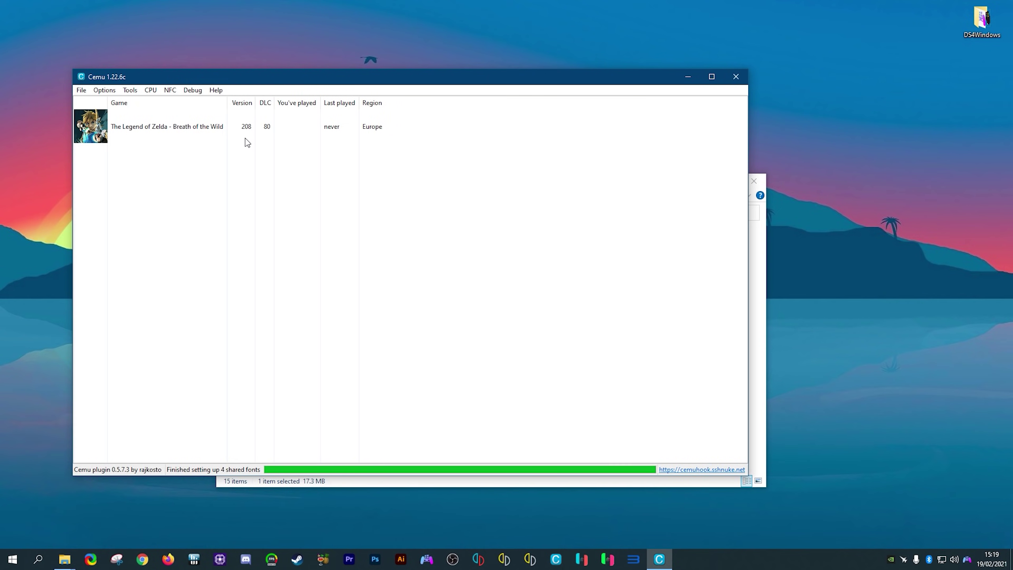
# - Enable the Cemuhook H264 option and check the available custom timer and MM timer accuracy settings
pyautogui.click(188, 90)
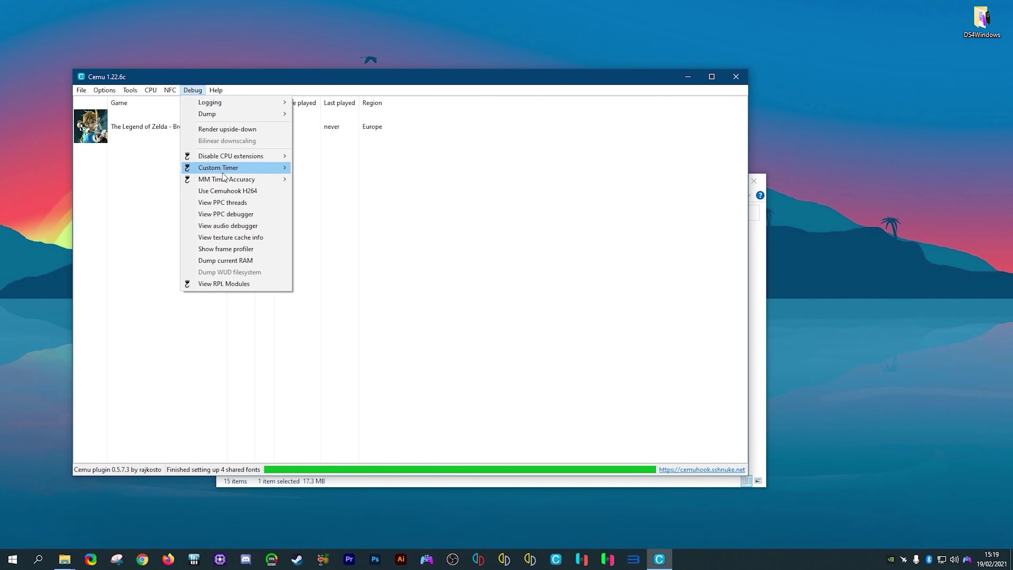
pyautogui.click(250, 193)
pyautogui.click(193, 90)
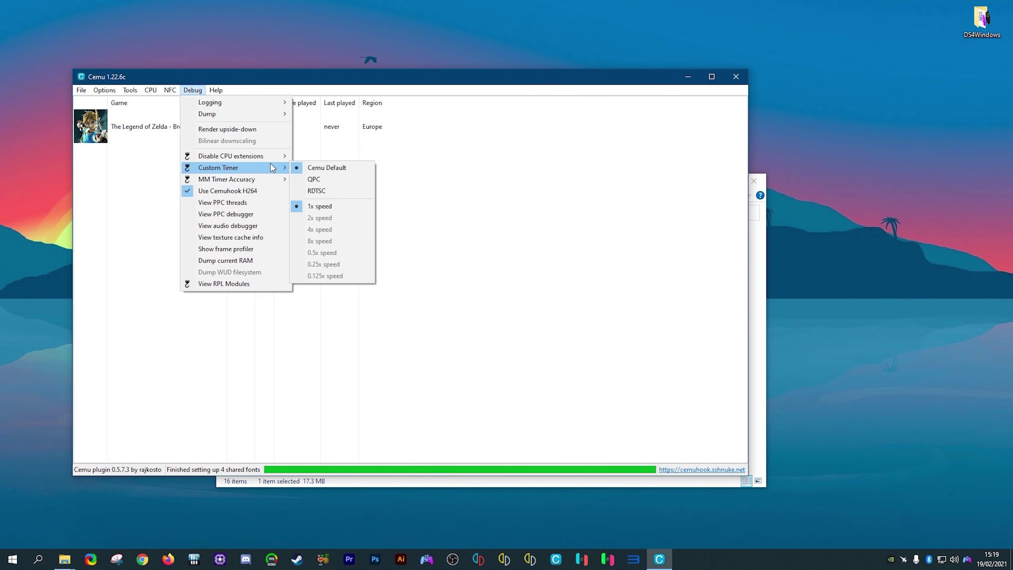
pyautogui.moveTo(263, 184)
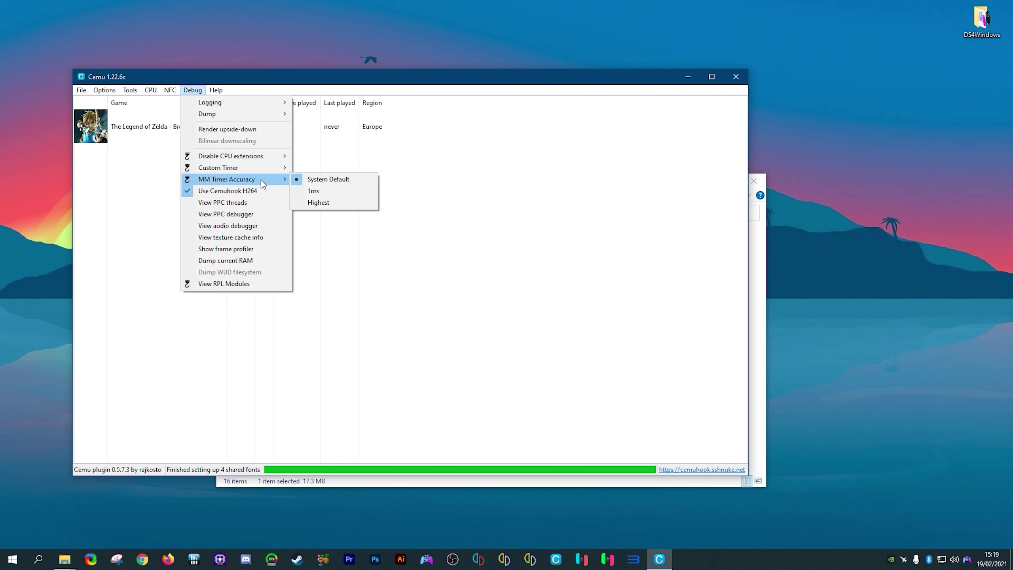
pyautogui.click(340, 258)
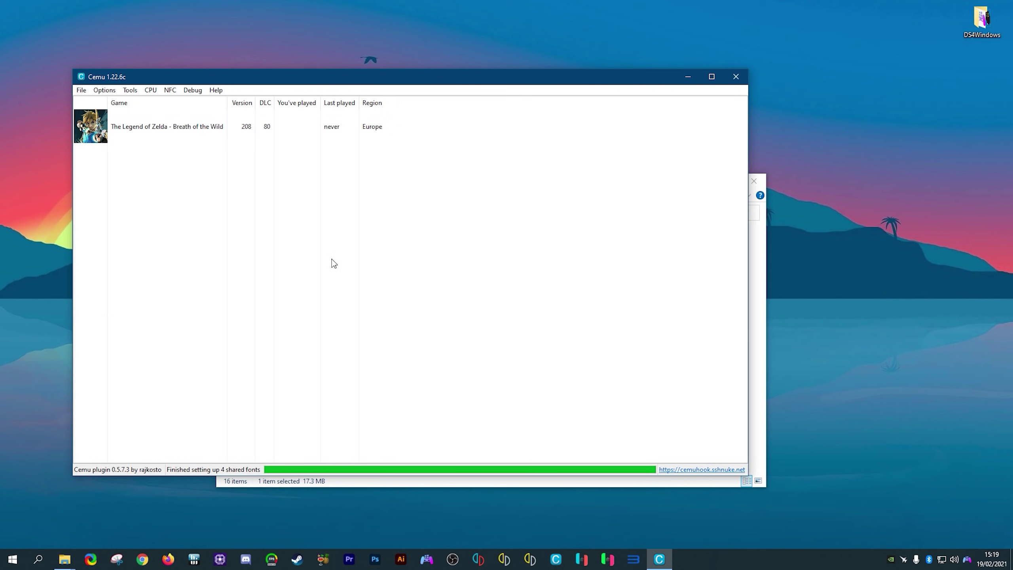
# - Download the latest community graphic packs
pyautogui.click(108, 90)
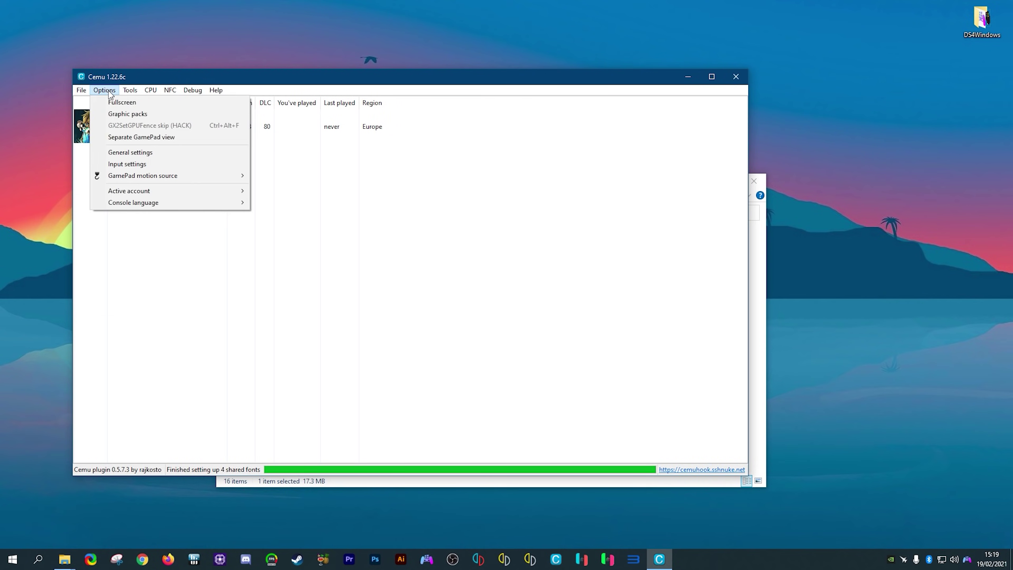
pyautogui.click(136, 115)
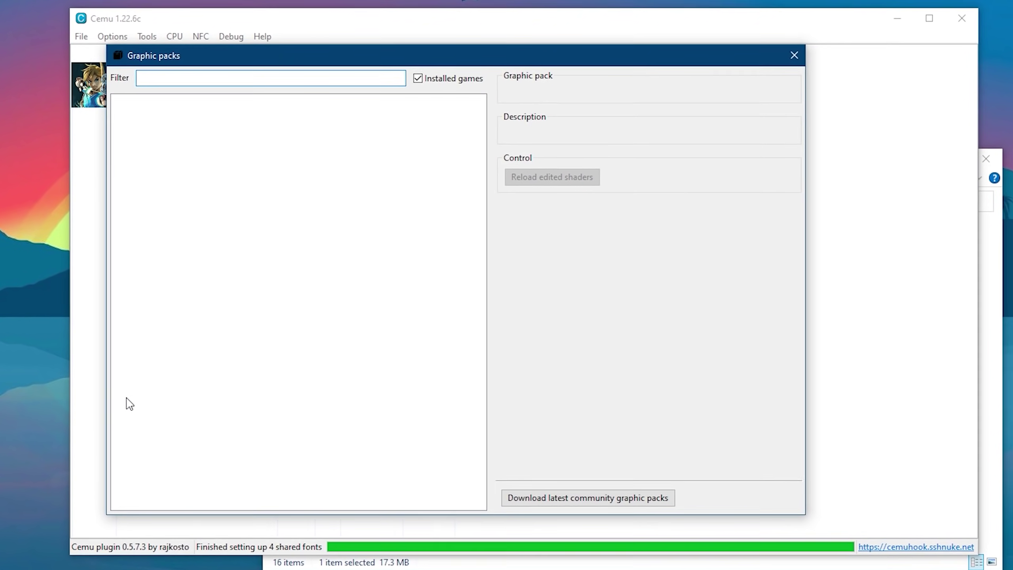
pyautogui.click(614, 510)
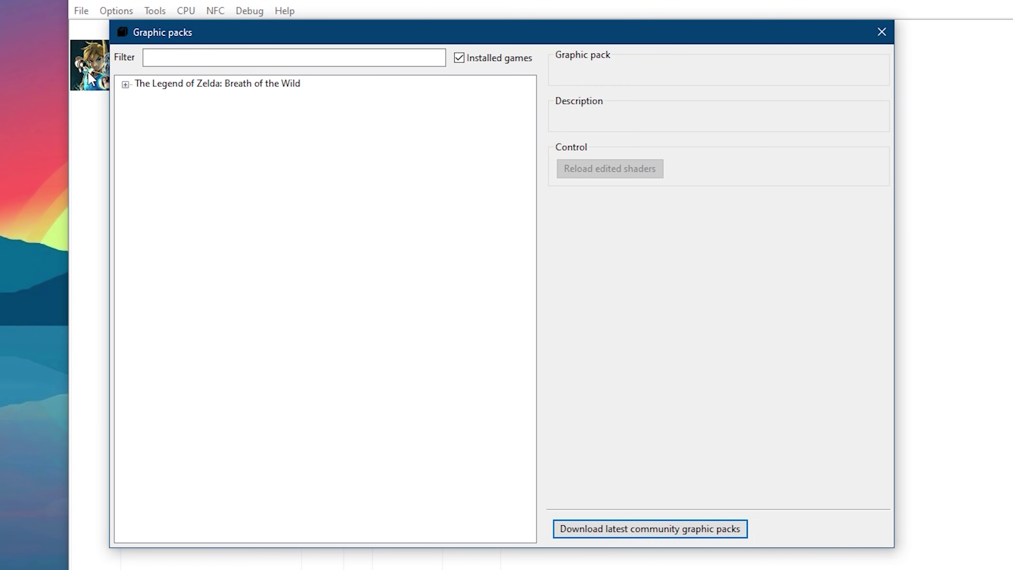
# - View the graphic packs of all games, and limit the list to installed games again
pyautogui.click(461, 61)
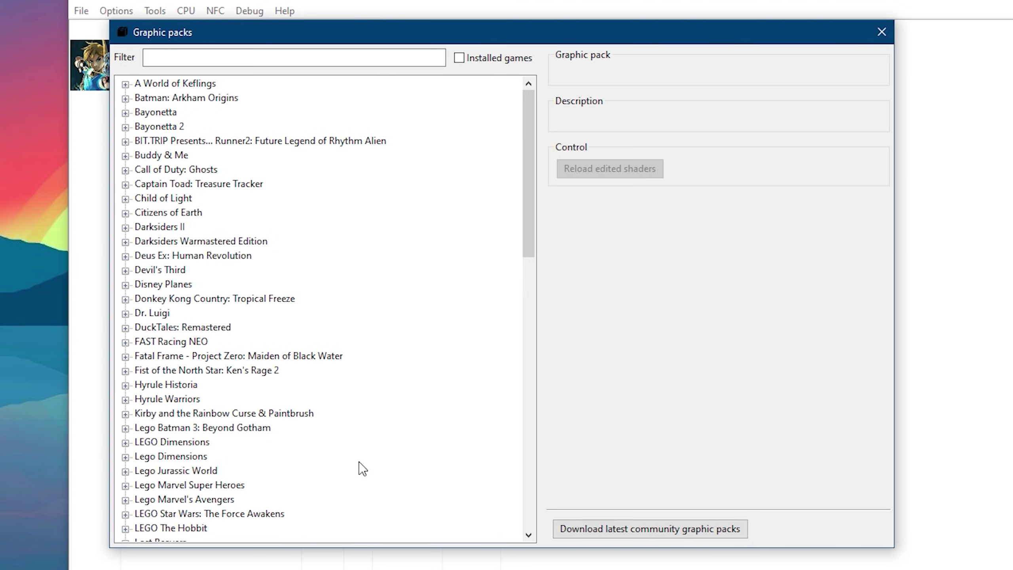
pyautogui.moveTo(534, 213)
pyautogui.mouseDown()
pyautogui.moveTo(517, 421)
pyautogui.moveTo(524, 489)
pyautogui.moveTo(538, 206)
pyautogui.mouseUp()
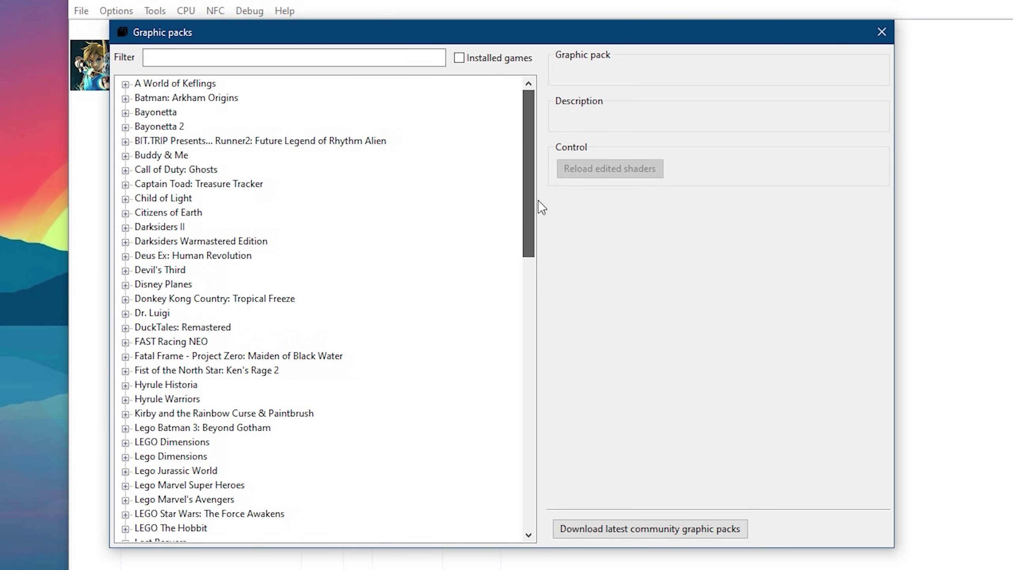
pyautogui.click(459, 58)
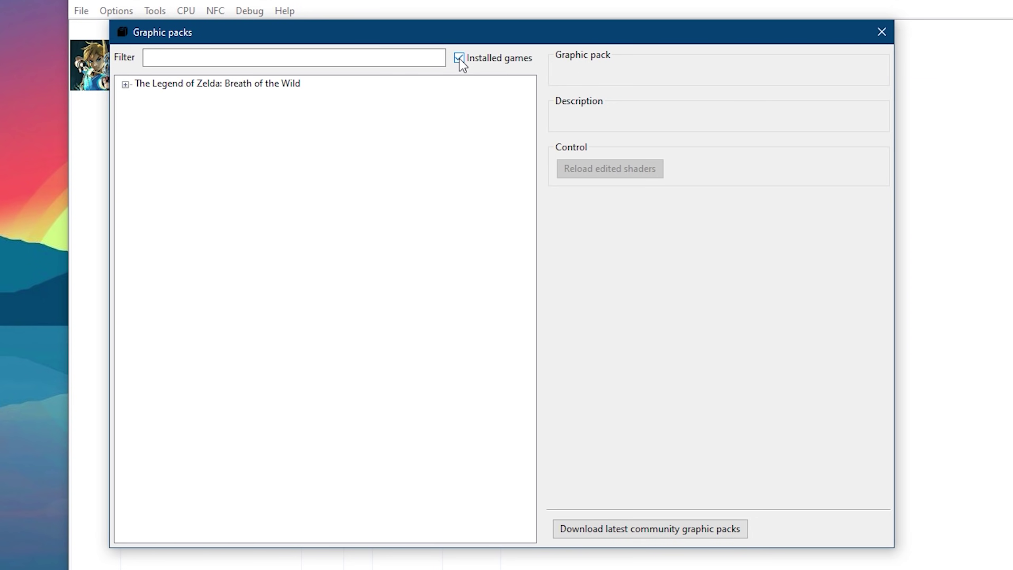
# - Enable the Graphics and Enhancements packs for The Legend of Zelda: Breath of the Wild
pyautogui.click(125, 85)
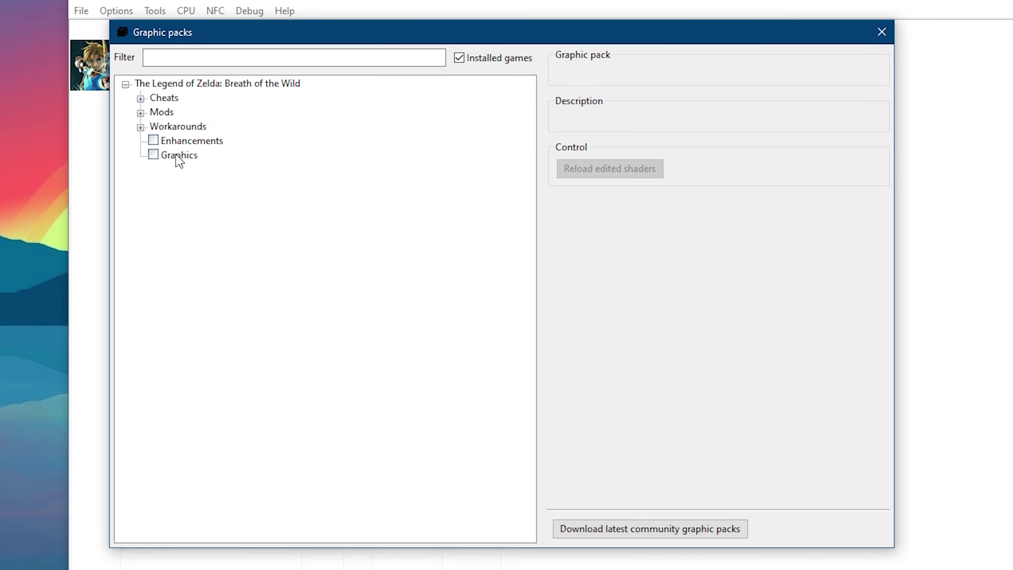
pyautogui.click(153, 155)
pyautogui.click(153, 140)
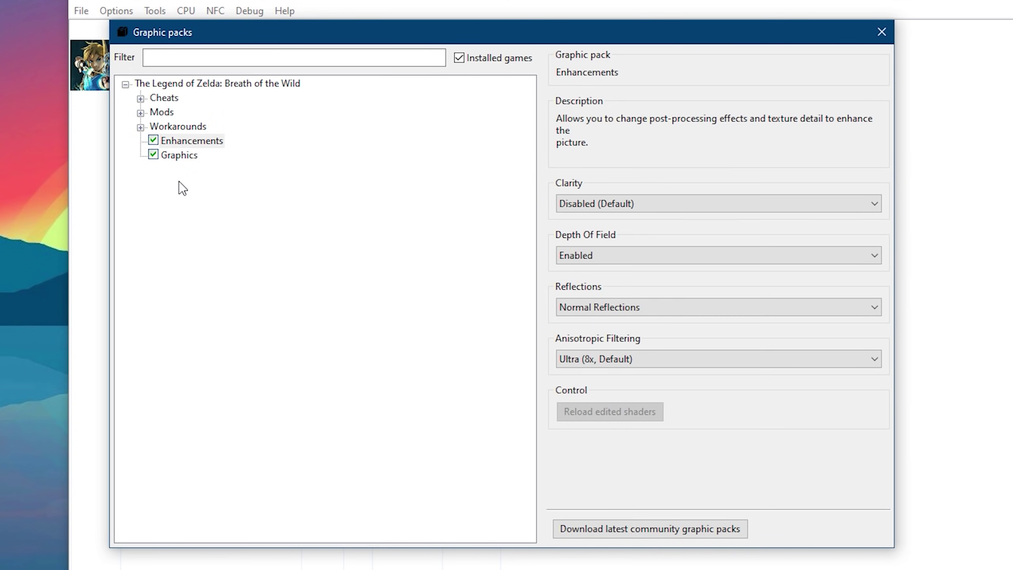
# - In the Graphics pack, keep the aspect ratio at 16:9 (Default) and set the resolution to 1920x1080 (Full HD)
pyautogui.click(185, 158)
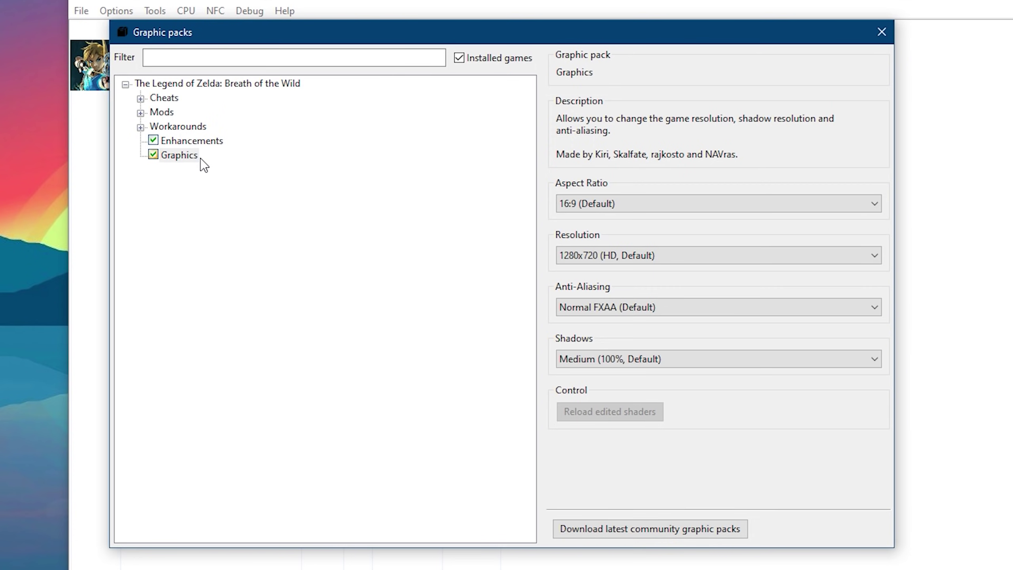
pyautogui.click(610, 202)
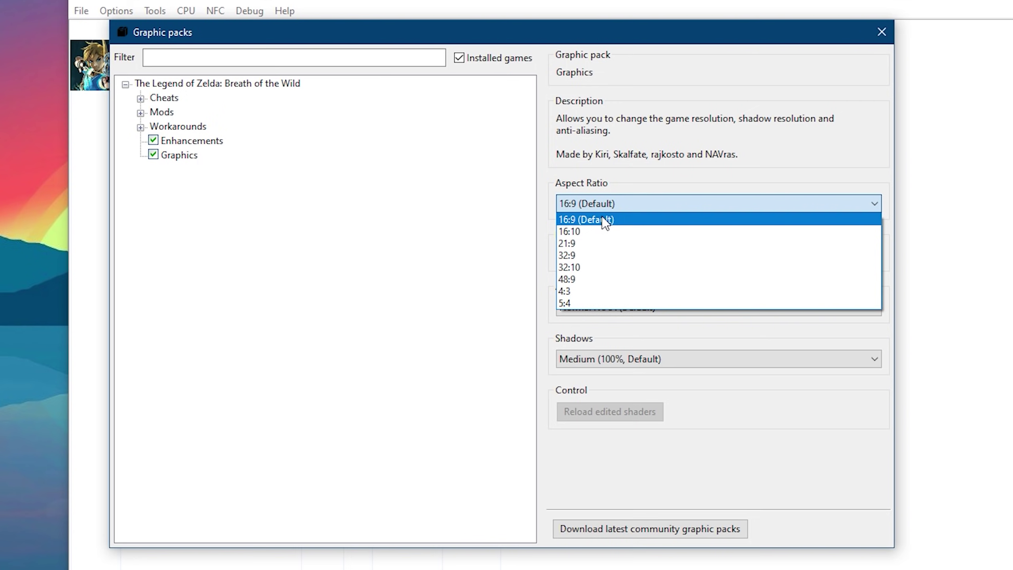
pyautogui.click(604, 219)
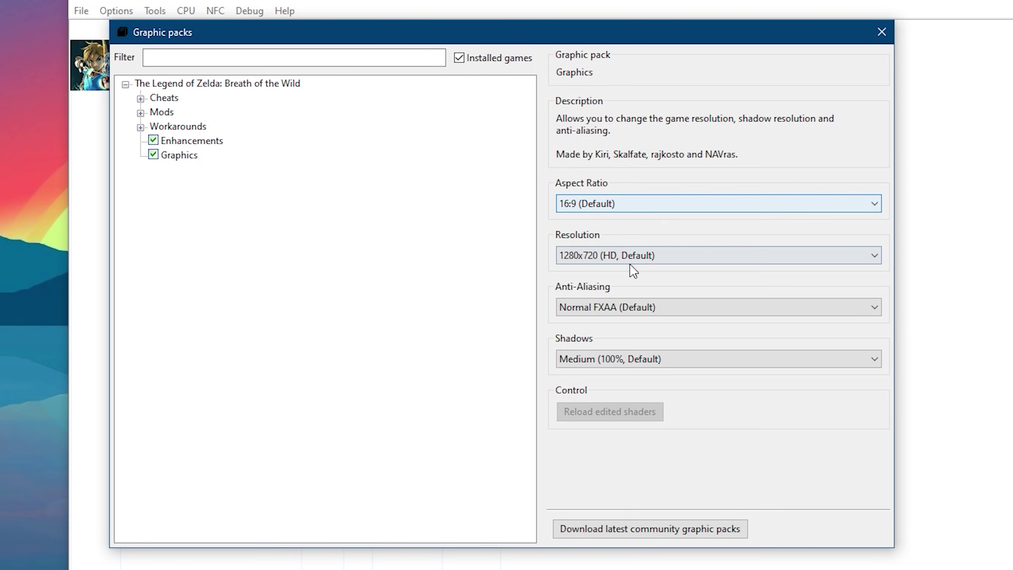
pyautogui.click(783, 258)
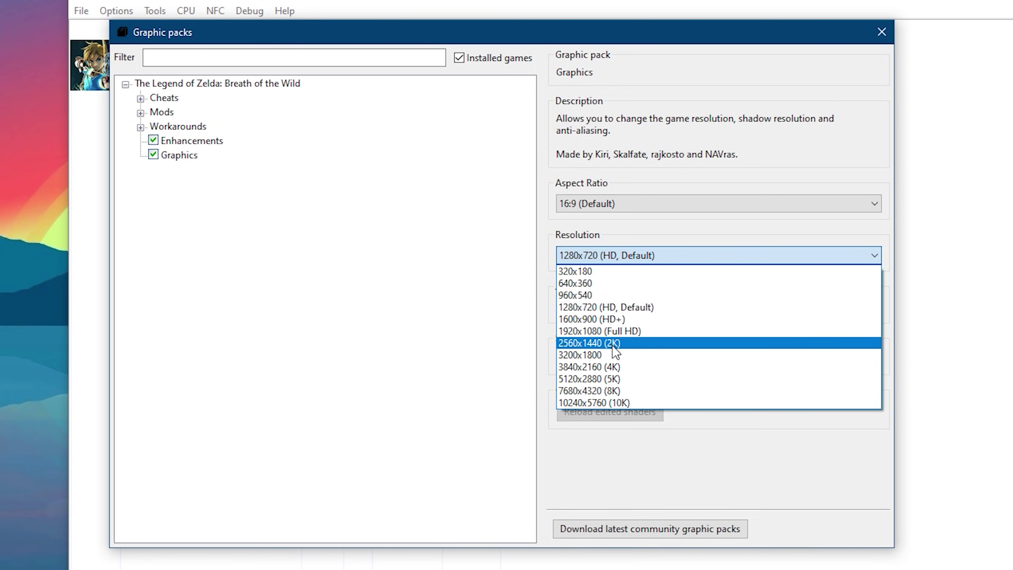
pyautogui.click(621, 330)
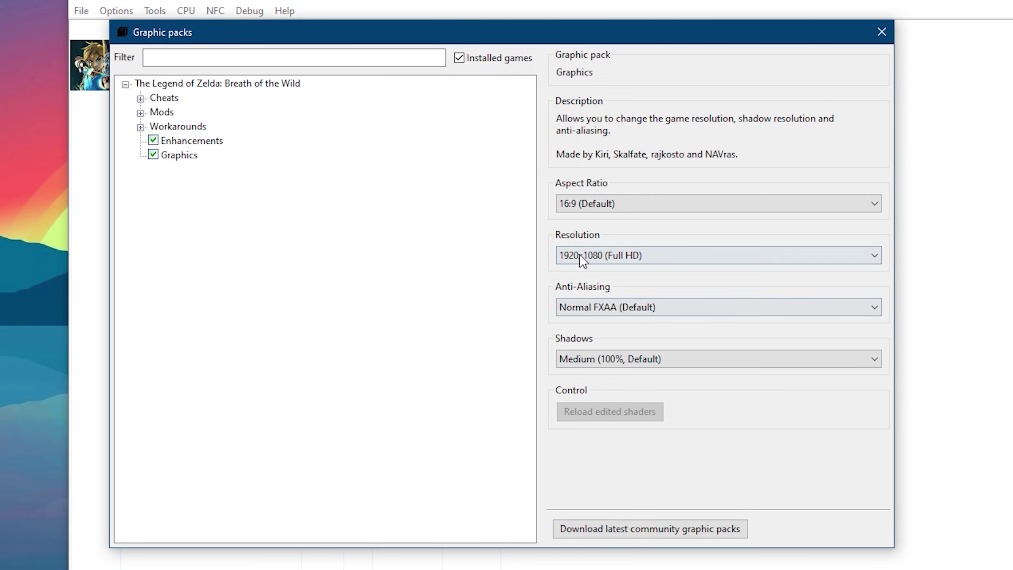
# - Try the 2560x1440 (2K) and 3840x2160 (4K) resolutions, and return to 1920x1080 (Full HD)
pyautogui.click(662, 263)
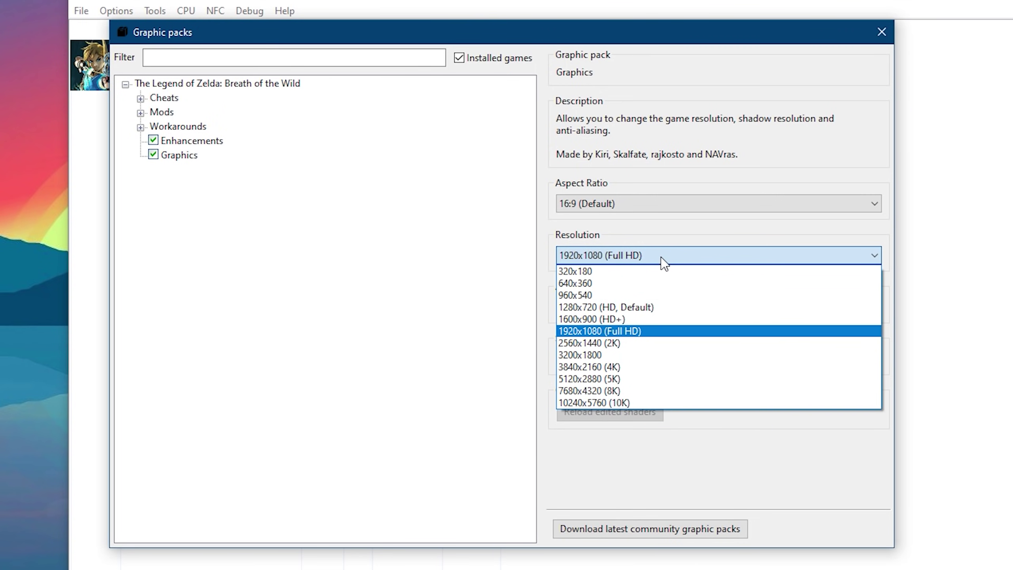
pyautogui.click(631, 343)
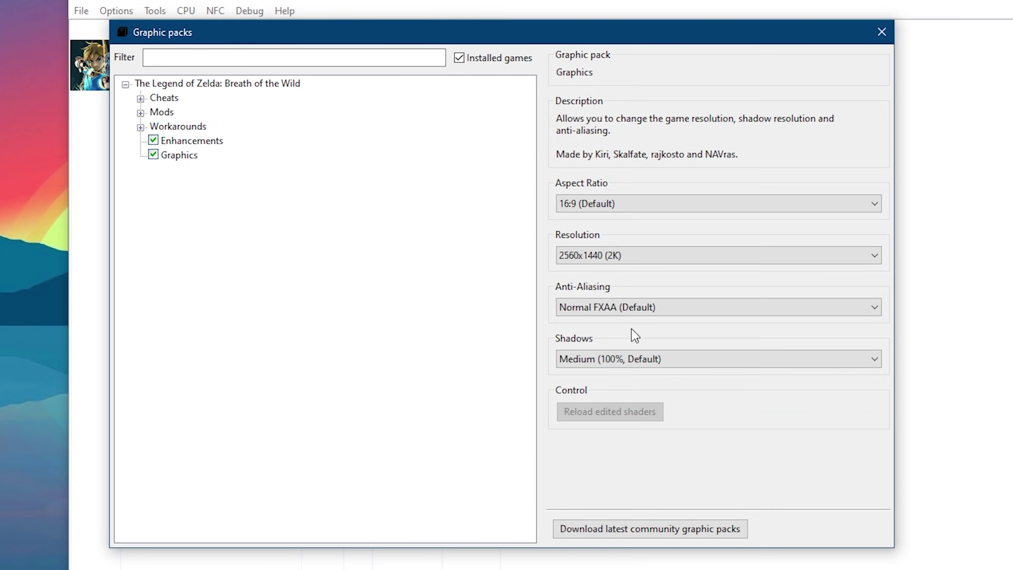
pyautogui.click(657, 259)
pyautogui.click(630, 366)
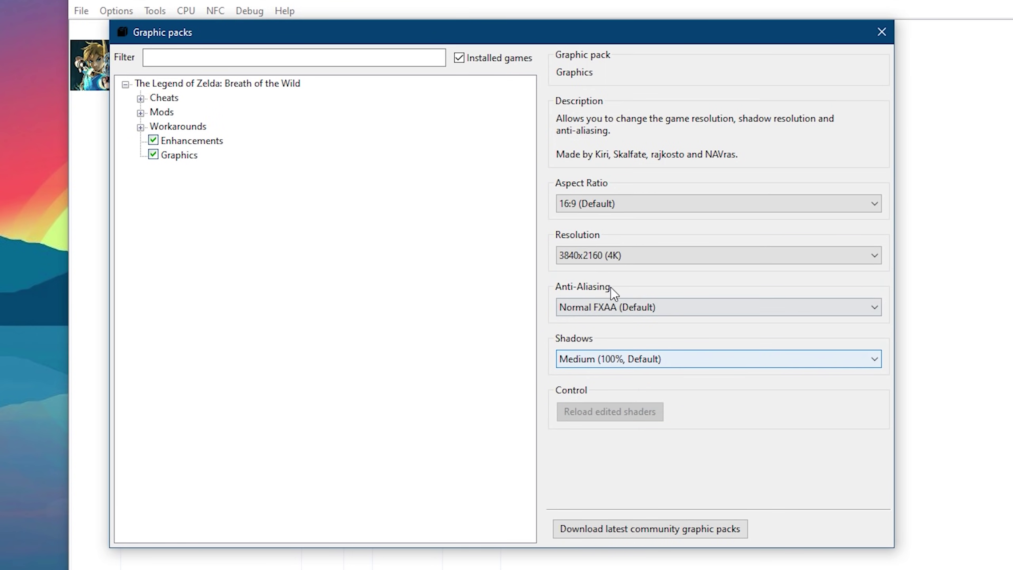
pyautogui.click(680, 262)
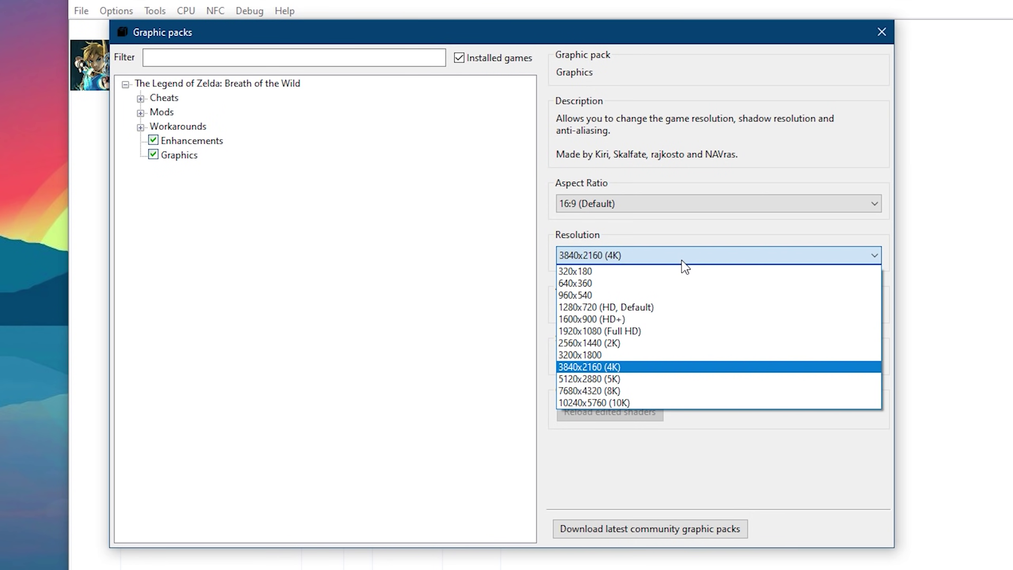
pyautogui.click(647, 331)
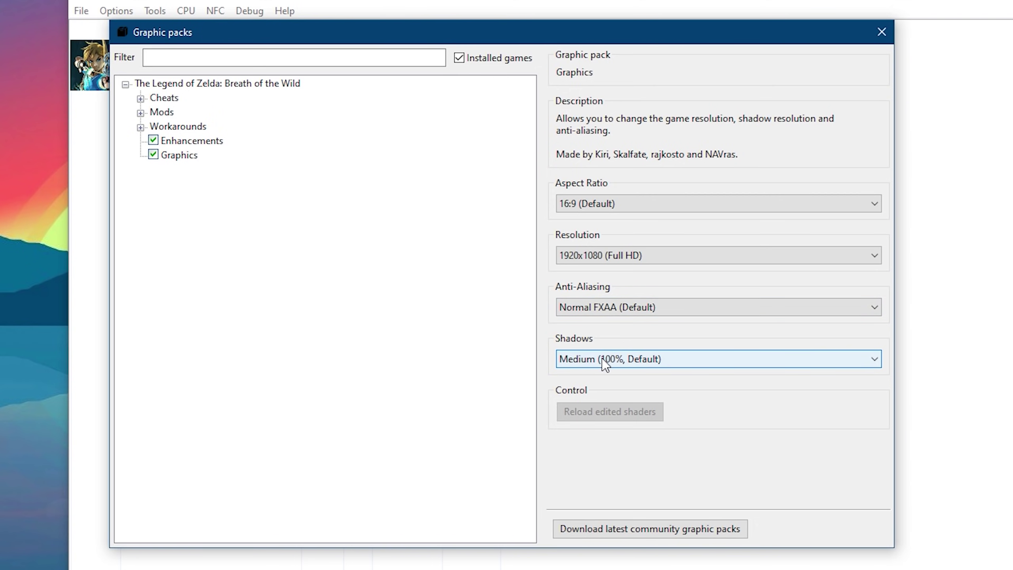
# - Try High (200%) shadows in the Graphics pack, and return to Medium (100%, Default)
pyautogui.click(846, 358)
pyautogui.click(631, 397)
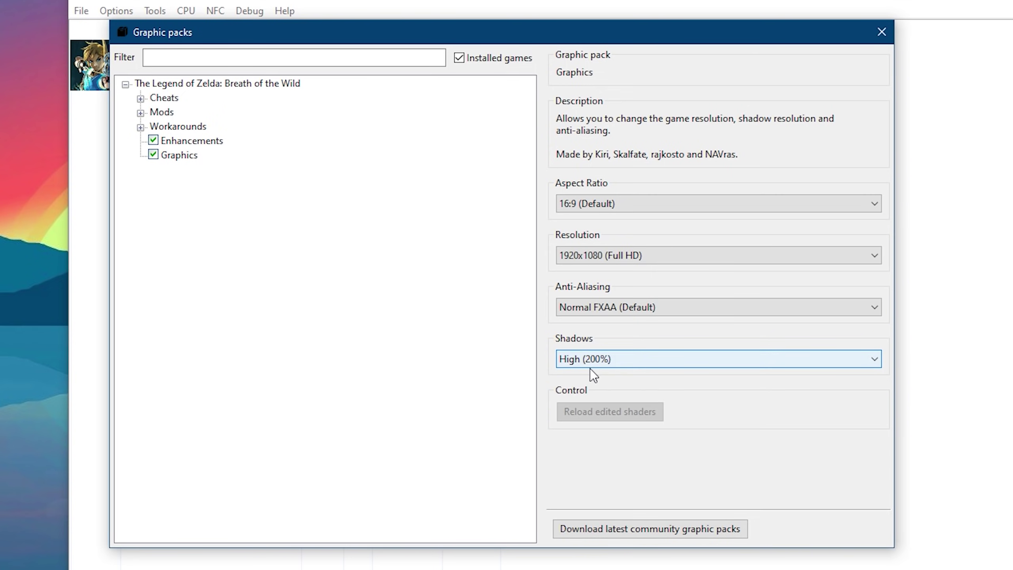
pyautogui.click(831, 362)
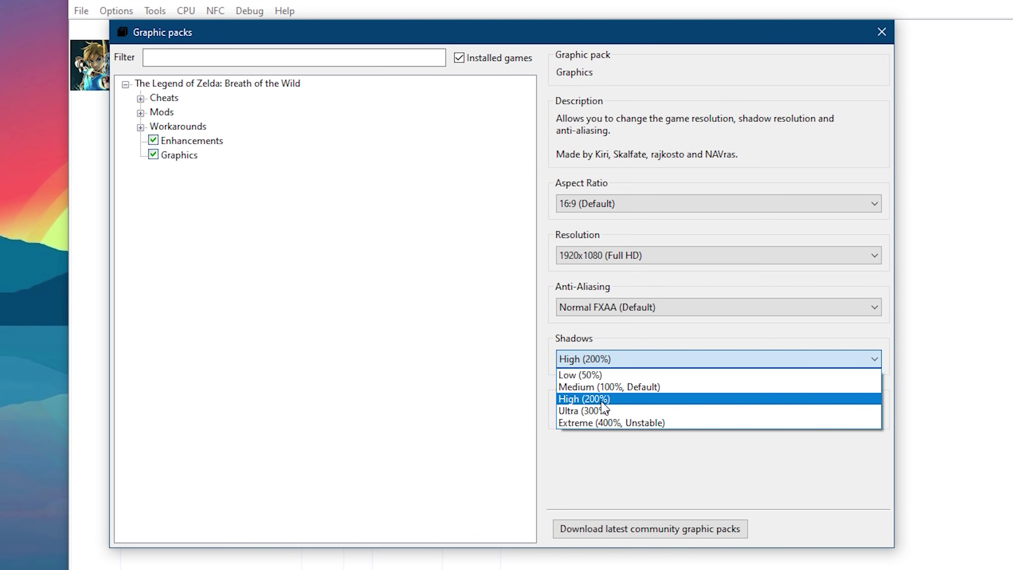
pyautogui.click(602, 386)
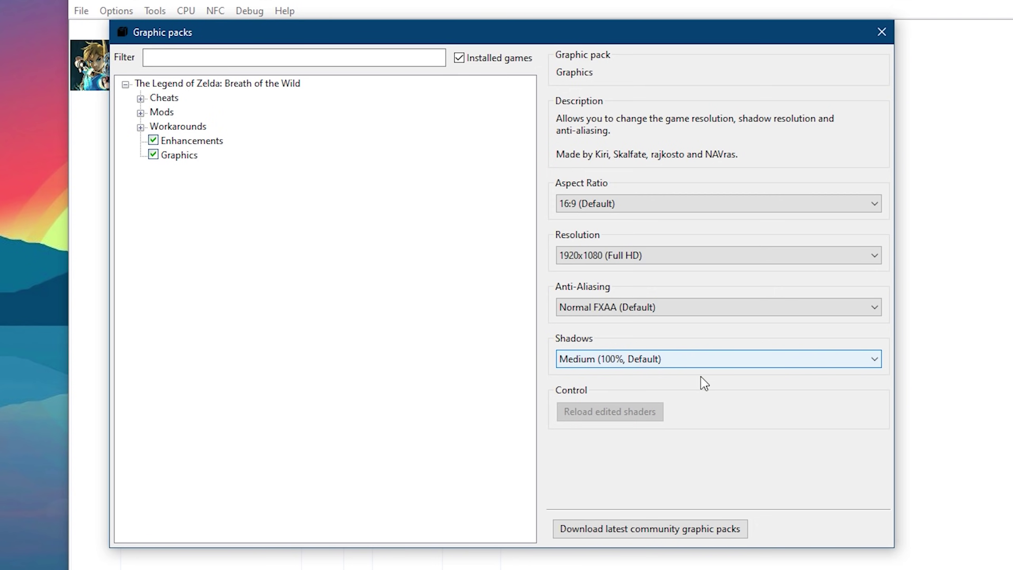
# - Set the Enhancements pack's Clarity to Serfrost's Preset (Dim Display)
pyautogui.click(195, 143)
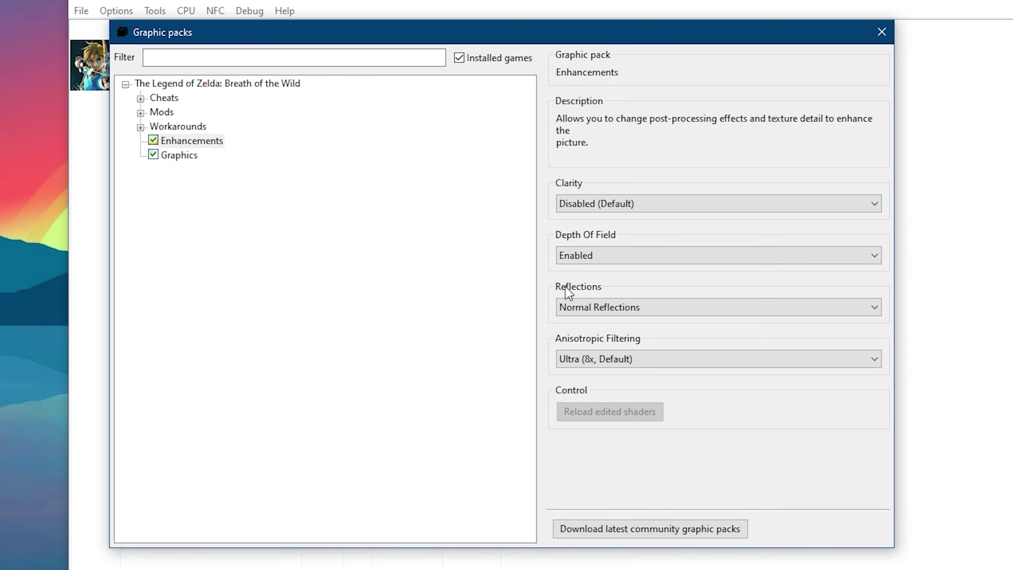
pyautogui.click(650, 202)
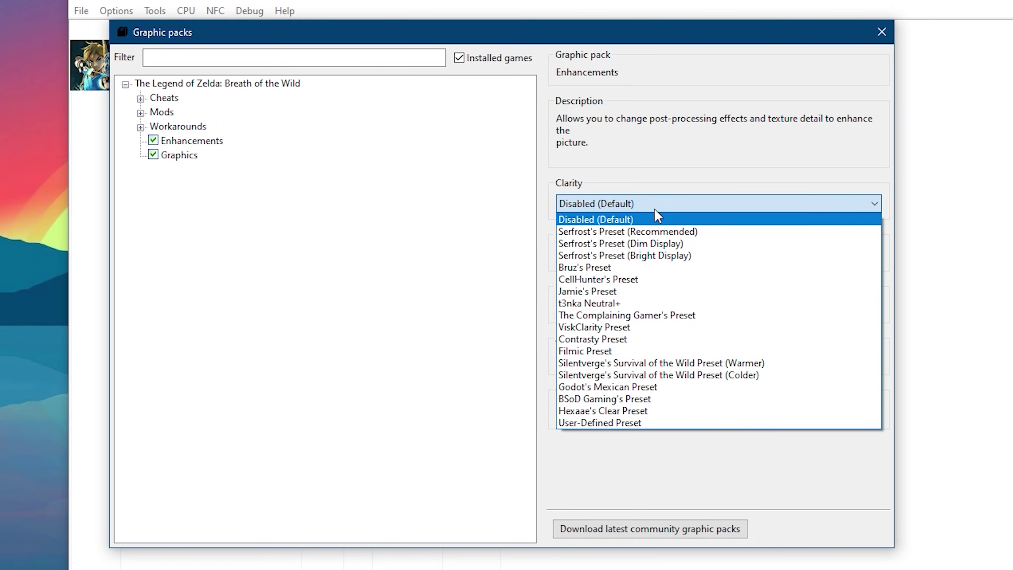
pyautogui.click(665, 245)
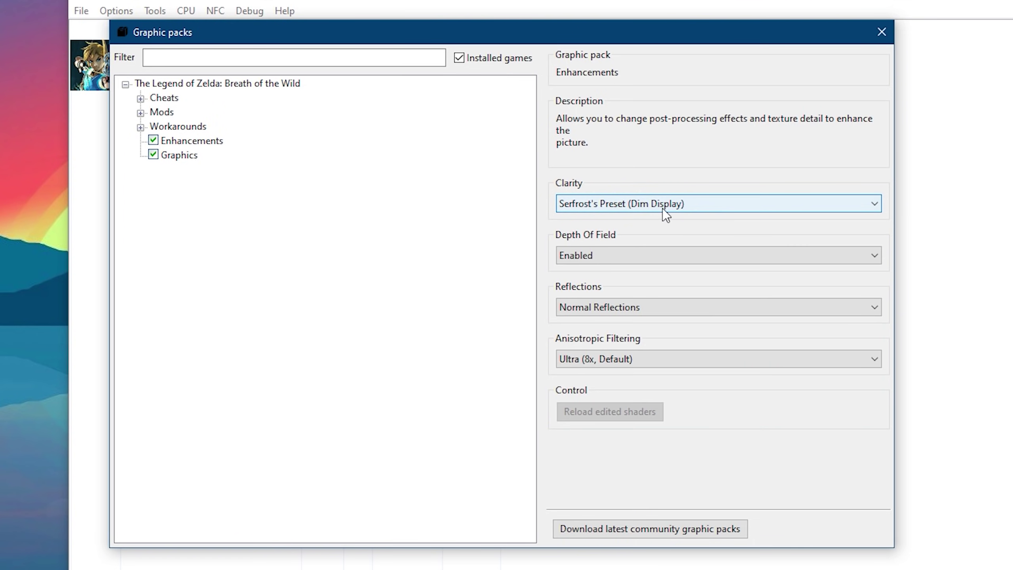
# - Try Serfrost's Preset (Recommended) for Clarity, and return to Serfrost's Preset (Dim Display)
pyautogui.click(759, 206)
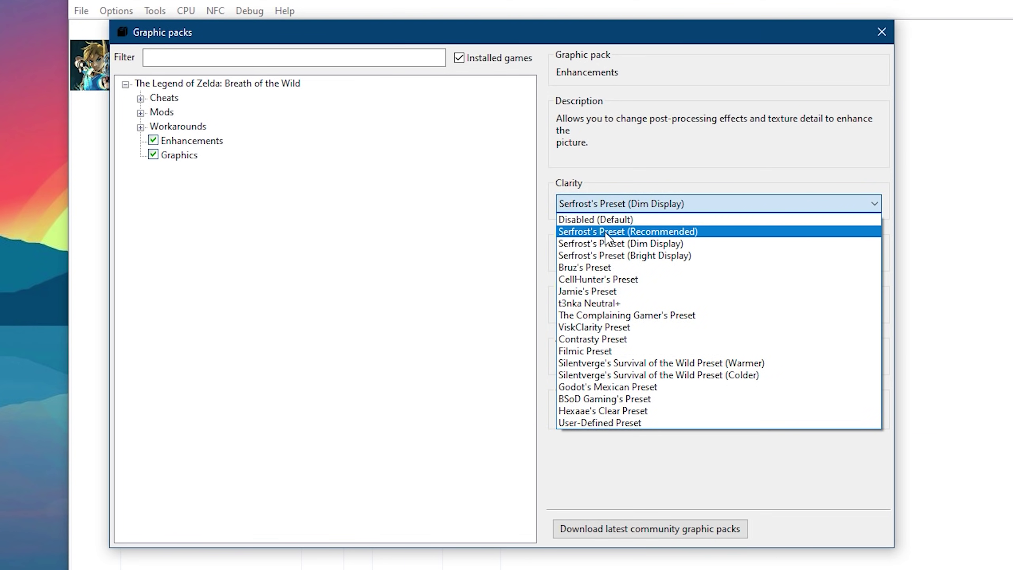
pyautogui.click(662, 231)
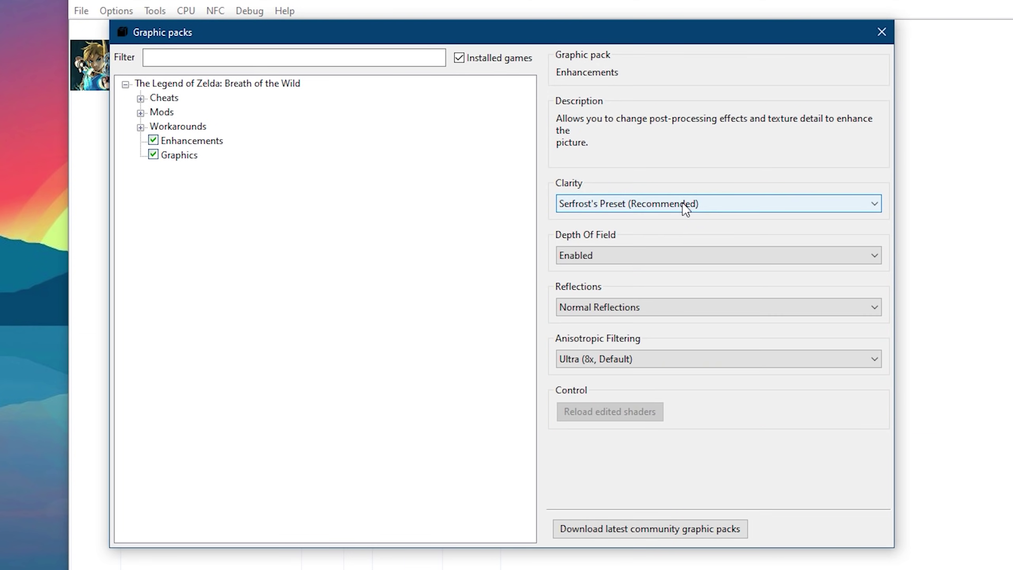
pyautogui.click(682, 202)
pyautogui.click(656, 242)
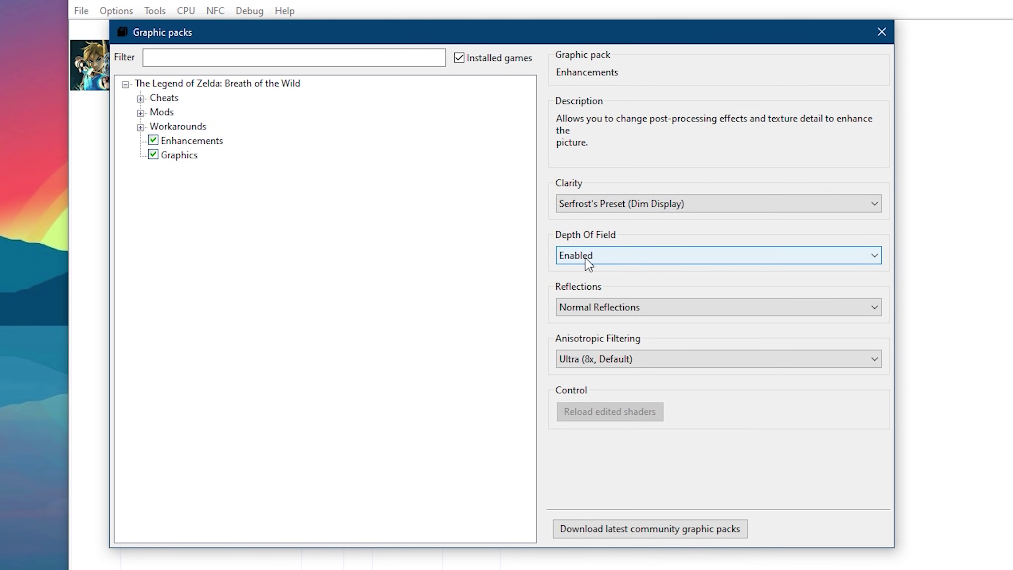
# - Try Enhanced Reflections in the Enhancements pack, and return to Normal Reflections
pyautogui.click(681, 311)
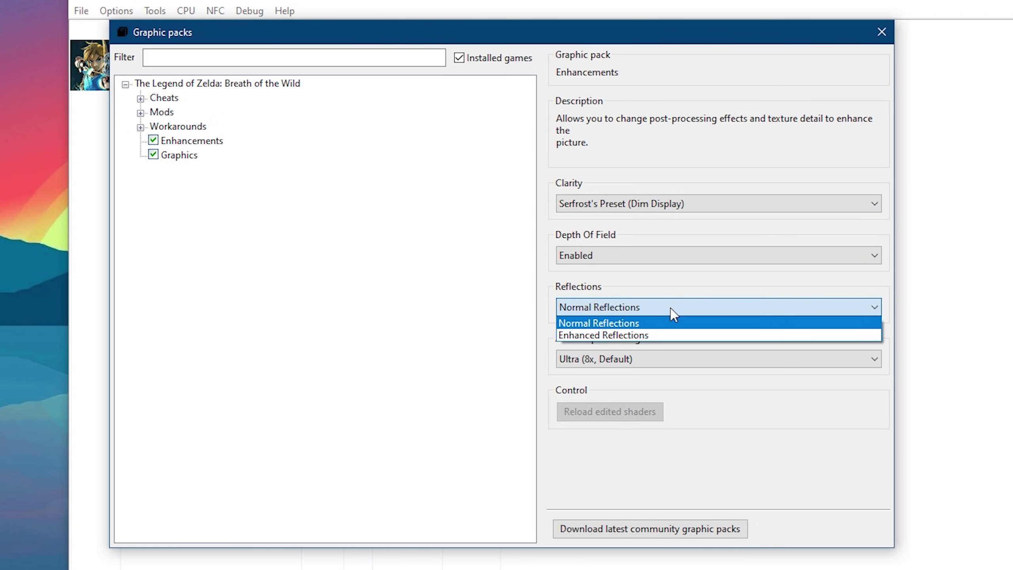
pyautogui.click(628, 334)
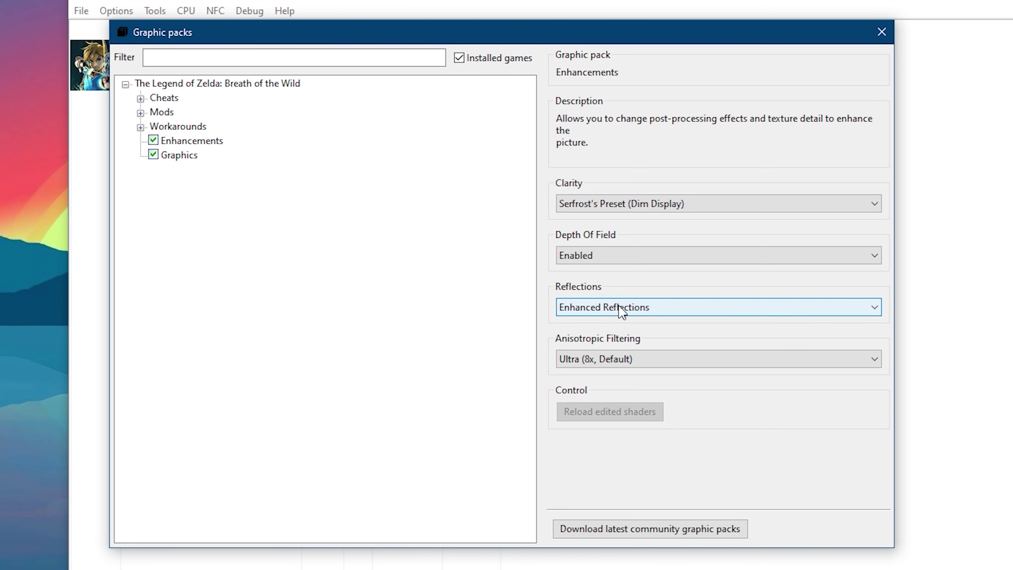
pyautogui.click(657, 307)
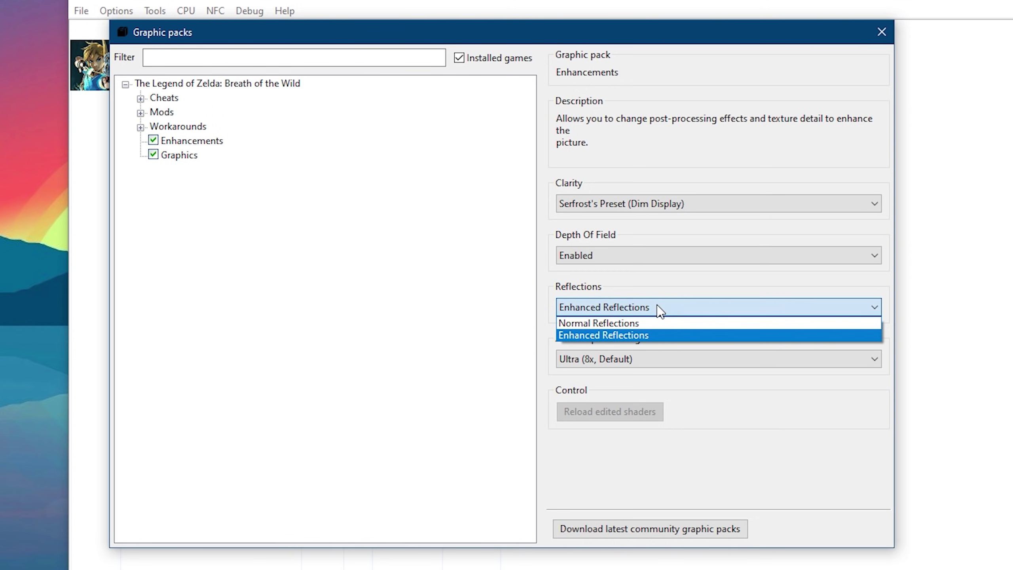
pyautogui.click(632, 322)
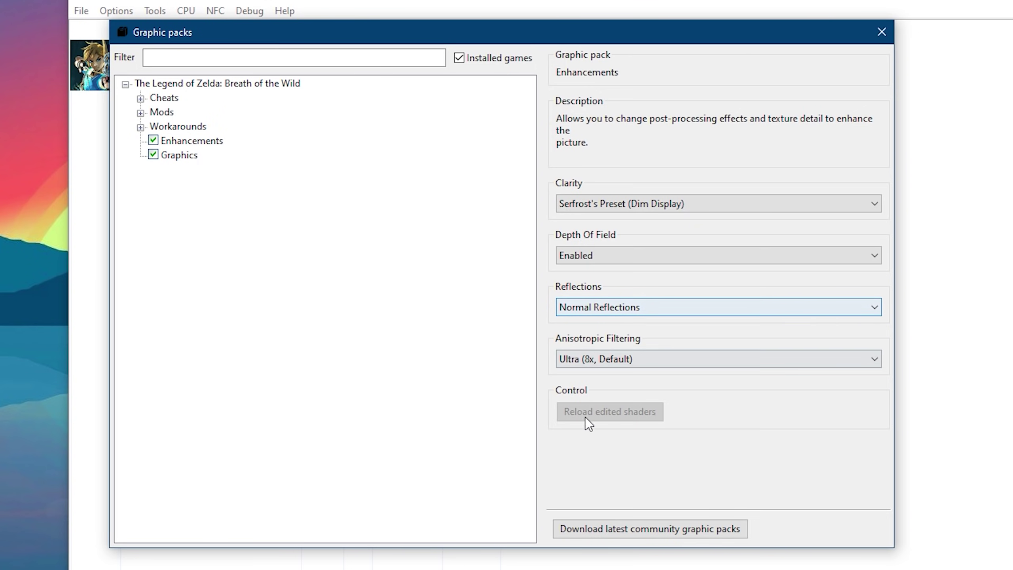
# - Check the Enhancements pack's Anisotropic Filtering options and choose Ultra (8x, Default)
pyautogui.click(674, 356)
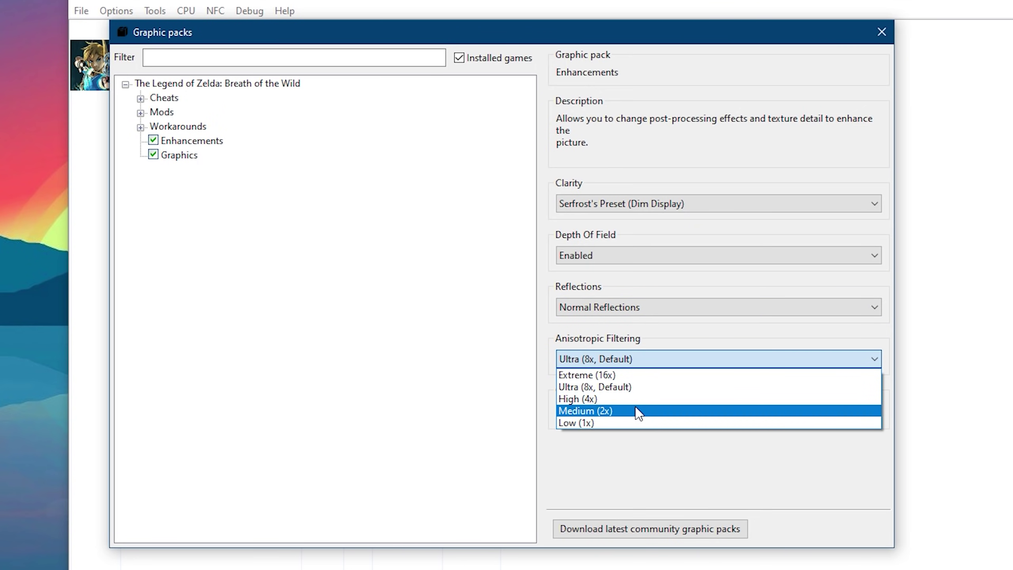
pyautogui.click(611, 387)
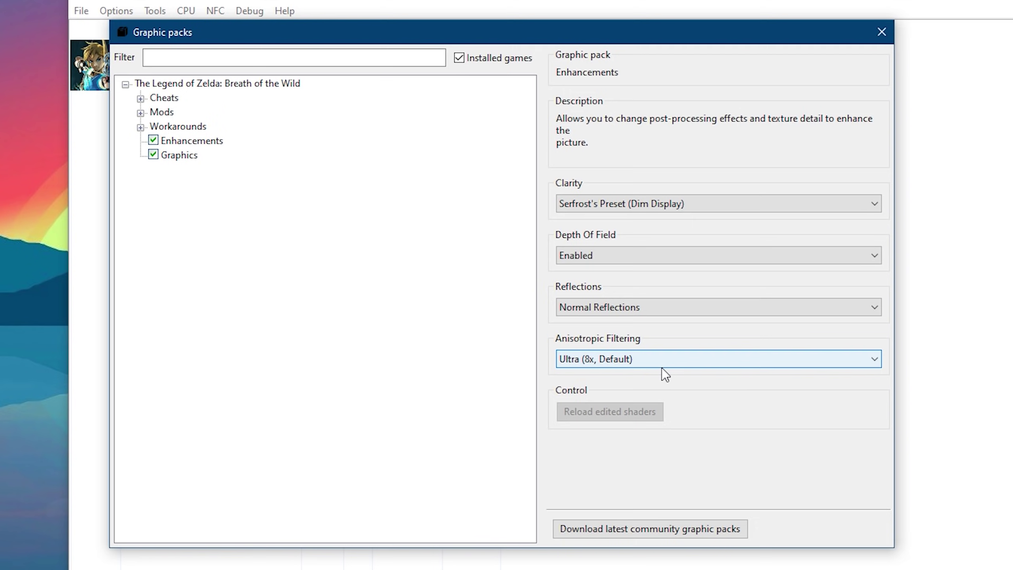
# - Enable the Grass Swaying, Kakariko Torch Shadows, LWZX Crash and NPC Stuttering Fix workarounds, and view the Intel GPU shadows description
pyautogui.click(141, 127)
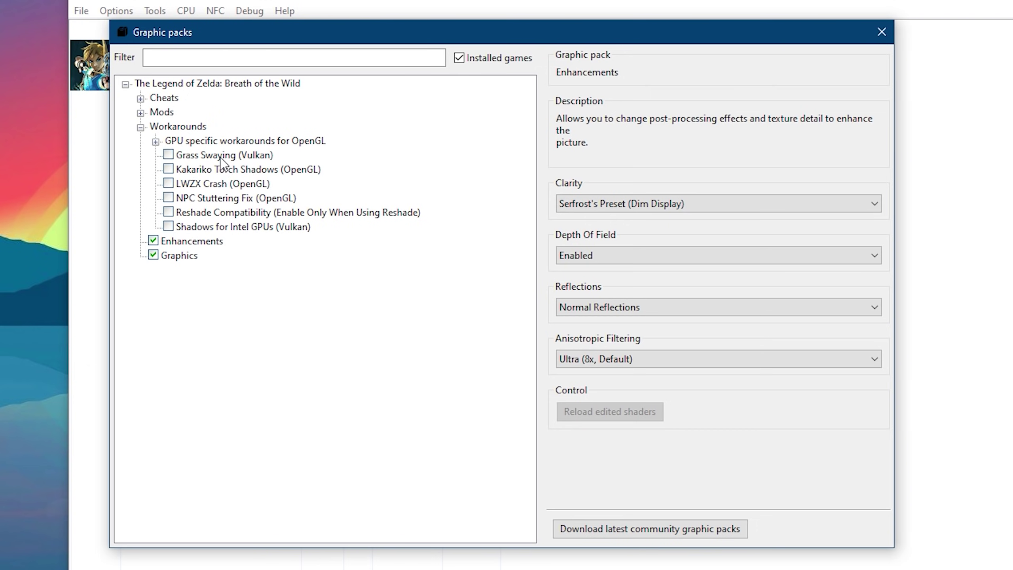
pyautogui.click(168, 155)
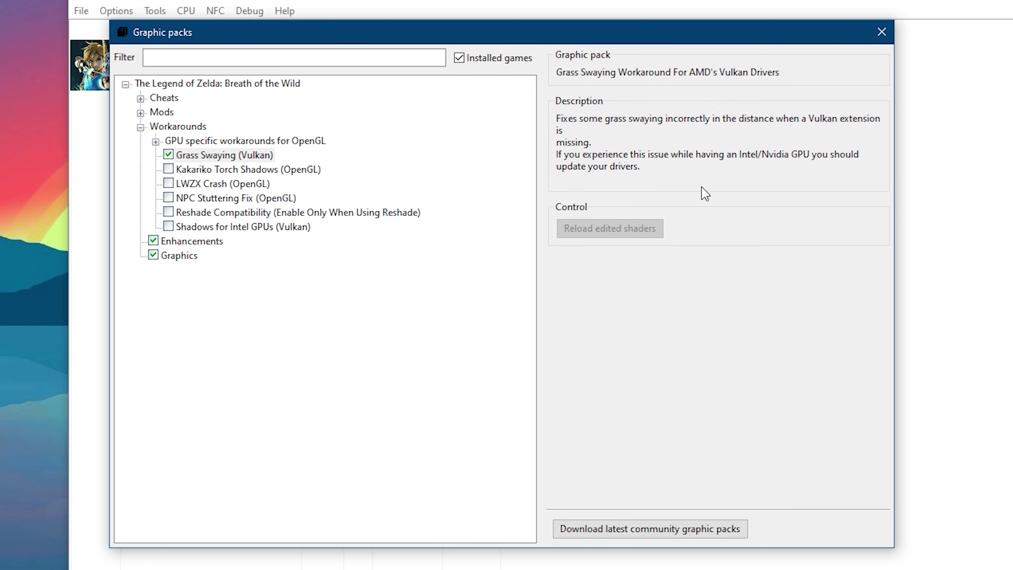
pyautogui.click(168, 168)
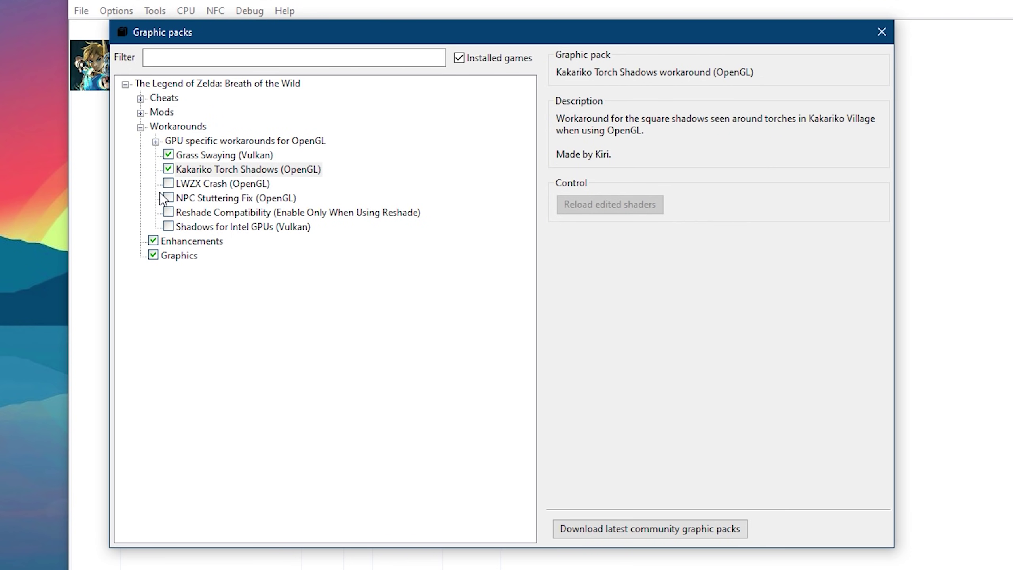
pyautogui.click(167, 183)
pyautogui.click(168, 197)
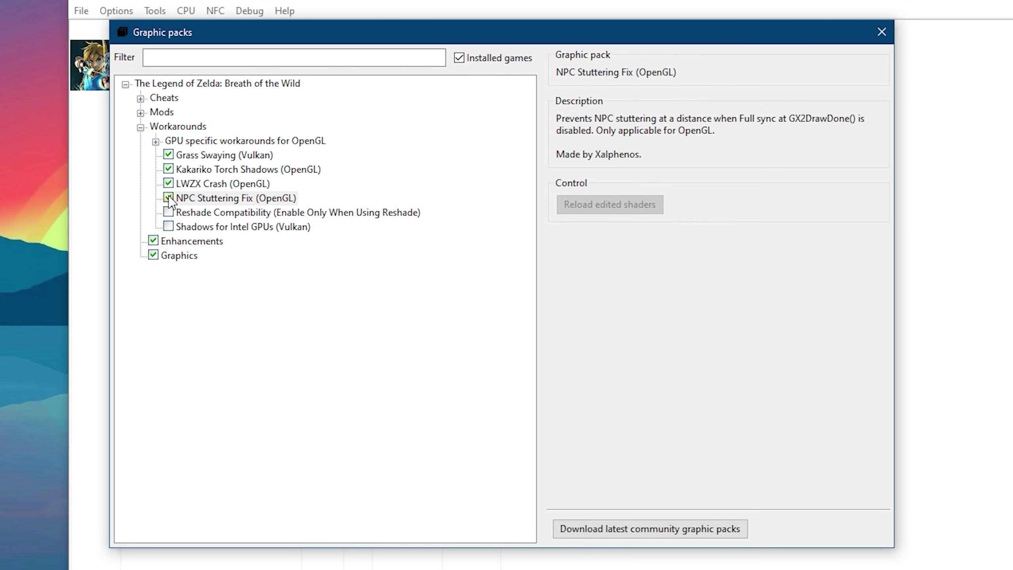
pyautogui.click(204, 217)
pyautogui.click(262, 228)
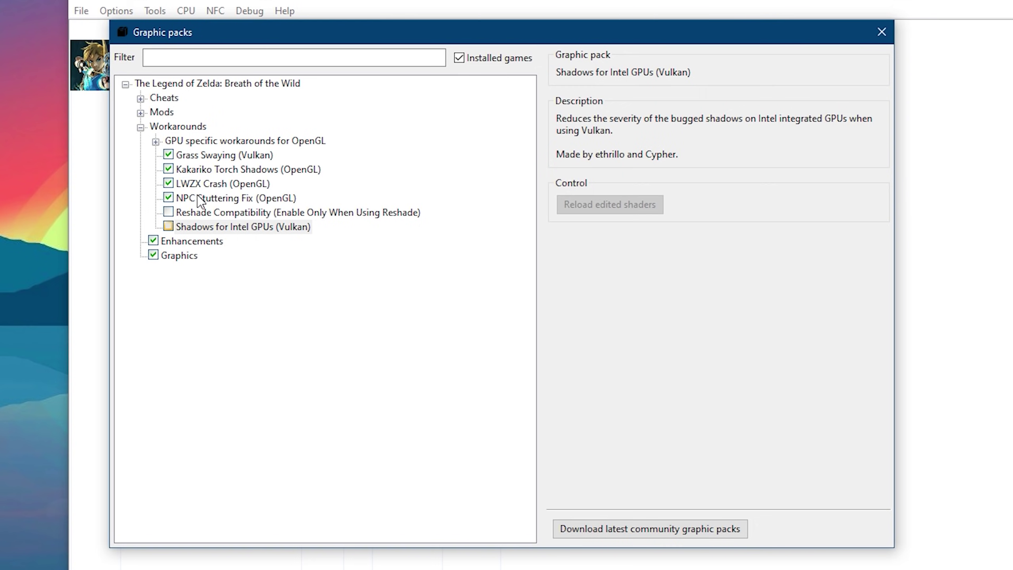
# - Enable the NVIDIA: Explosion Smoke and NVIDIA: Stretched Clouds workarounds for OpenGL, and collapse the Workarounds group
pyautogui.click(155, 142)
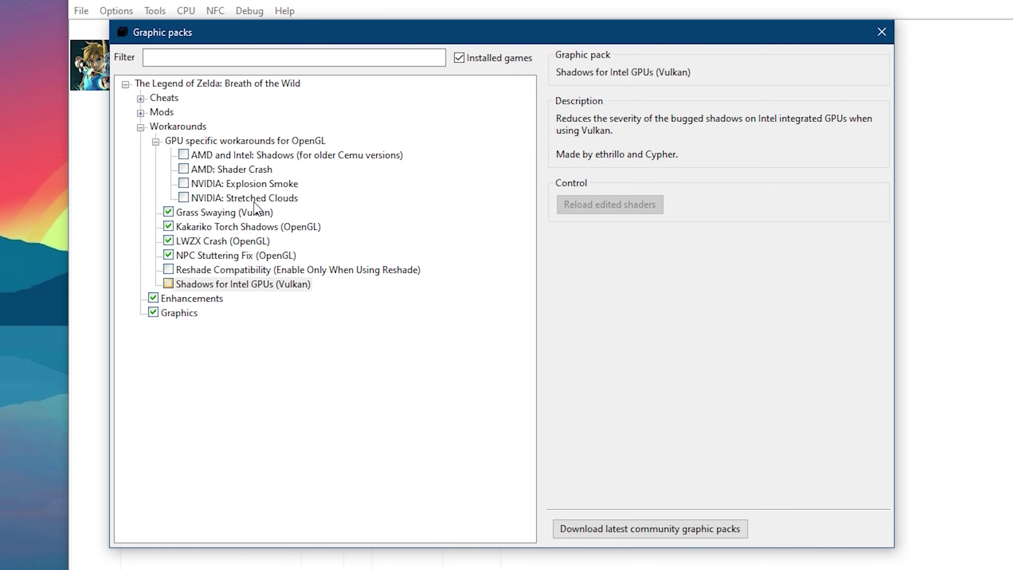
pyautogui.click(184, 183)
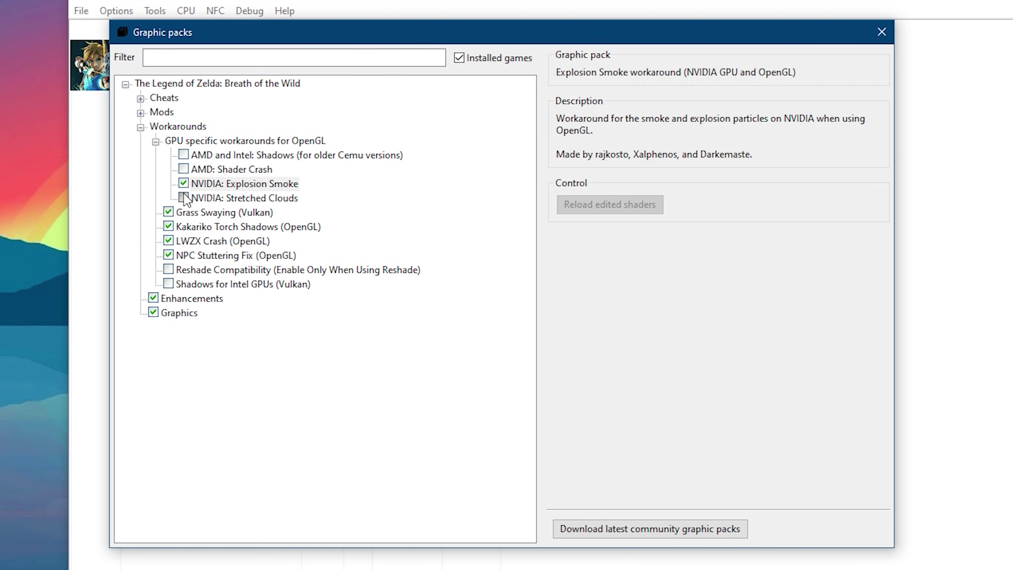
pyautogui.click(184, 197)
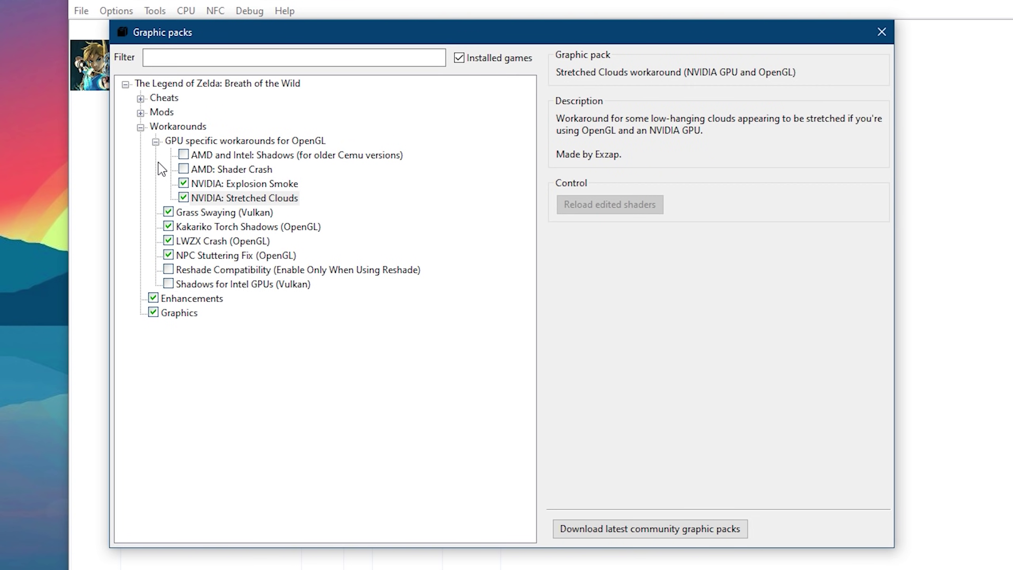
pyautogui.click(155, 141)
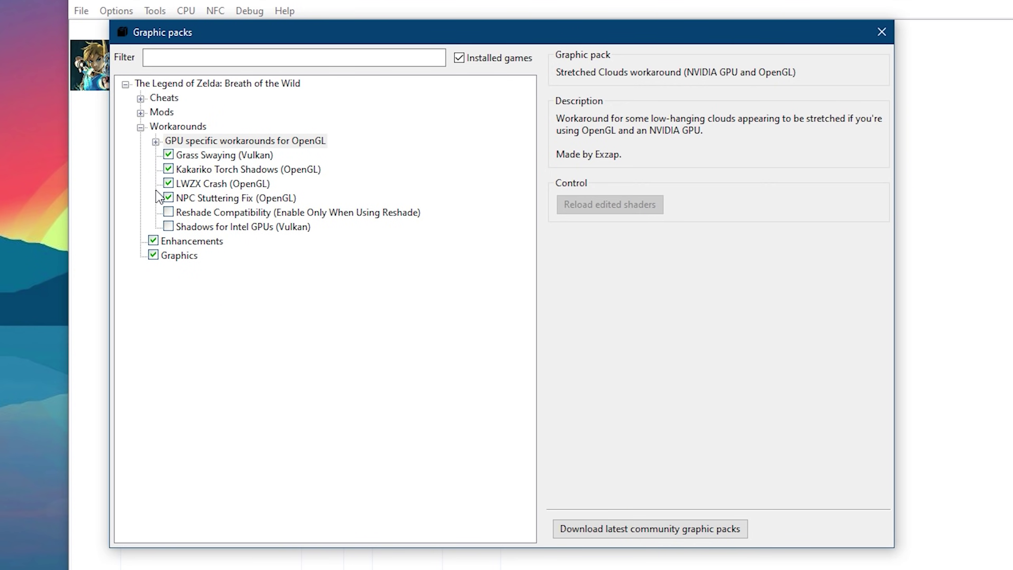
pyautogui.click(140, 128)
# - Enable the FPS++ and Extended Memory packs among the Breath of the Wild mods
pyautogui.click(141, 113)
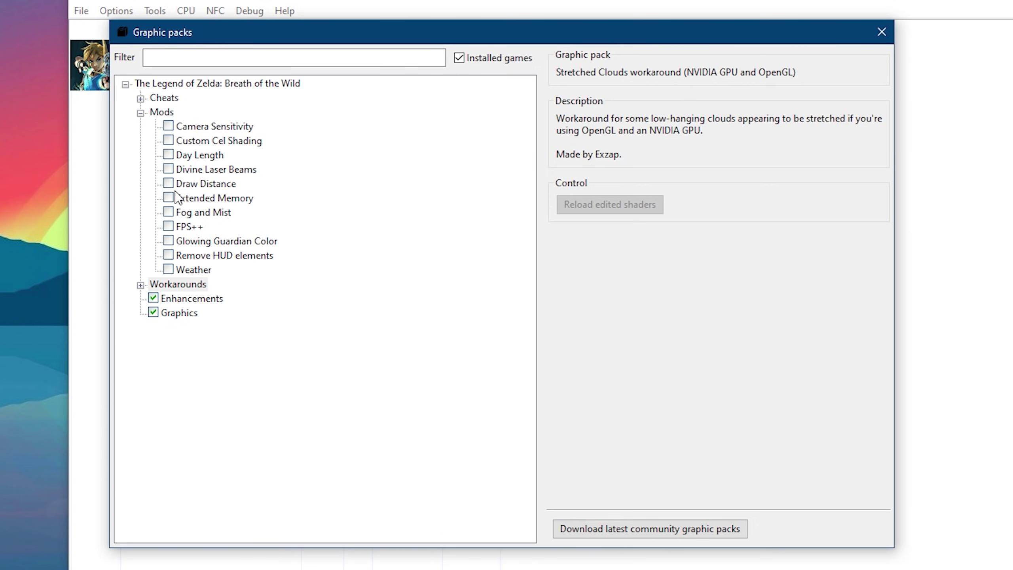
pyautogui.click(168, 226)
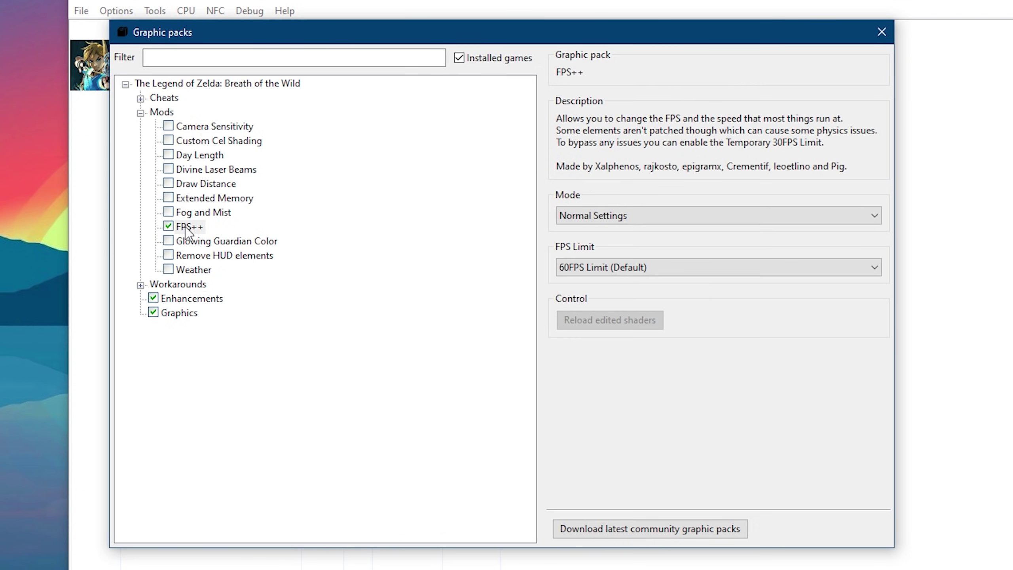
pyautogui.click(169, 197)
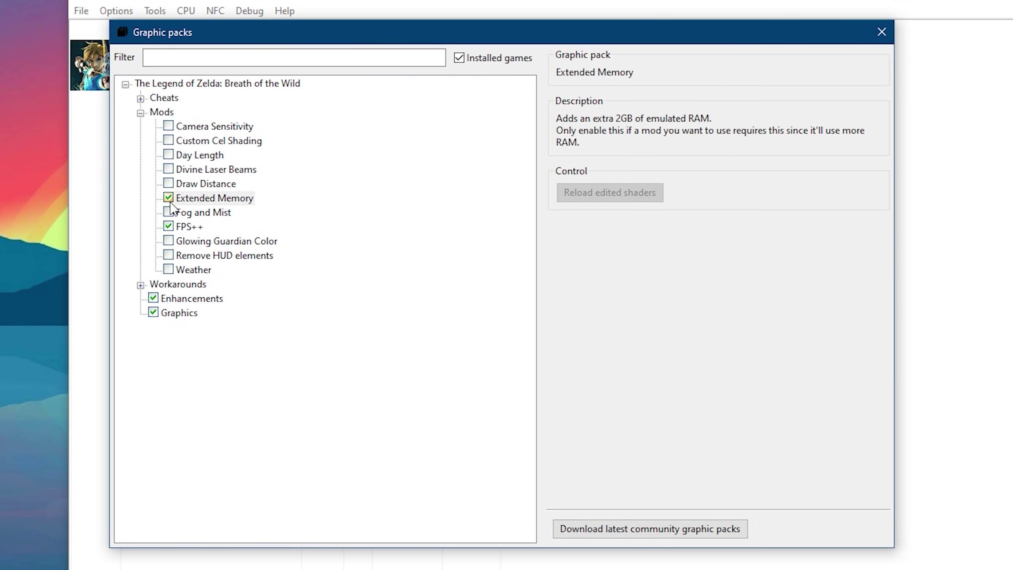
# - Set the FPS++ pack's Mode to Advanced Settings
pyautogui.click(187, 227)
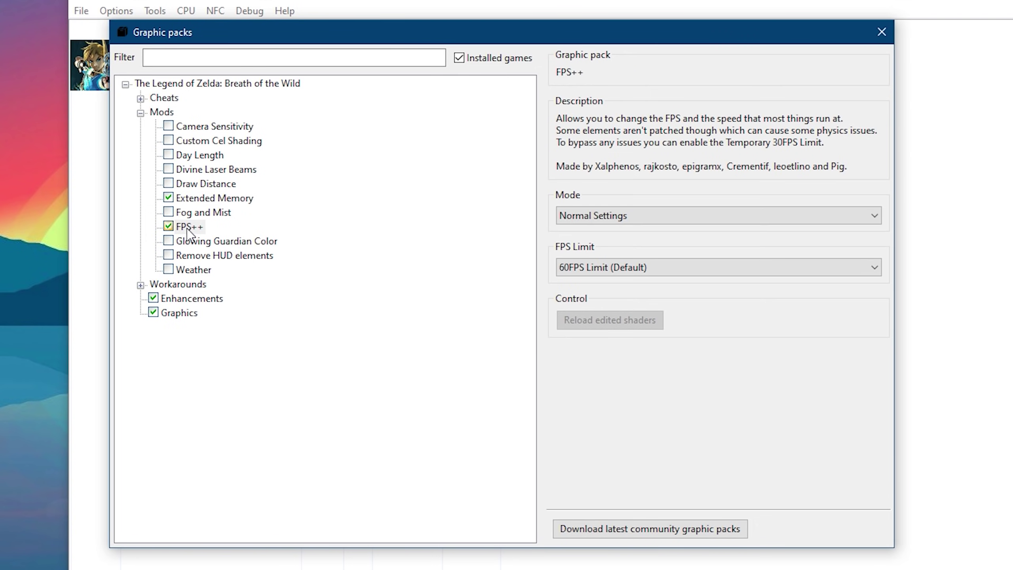
pyautogui.click(691, 215)
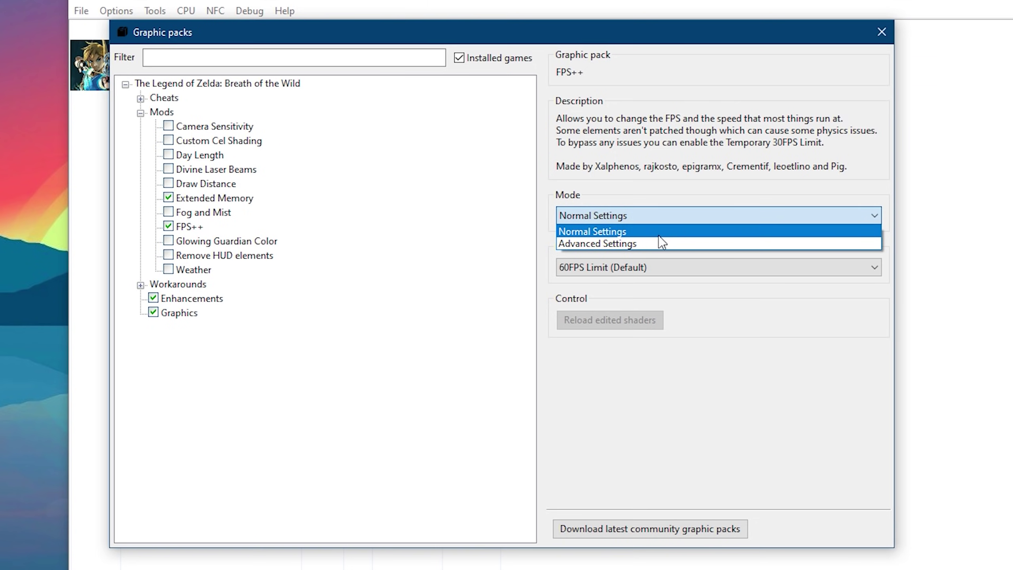
pyautogui.click(633, 242)
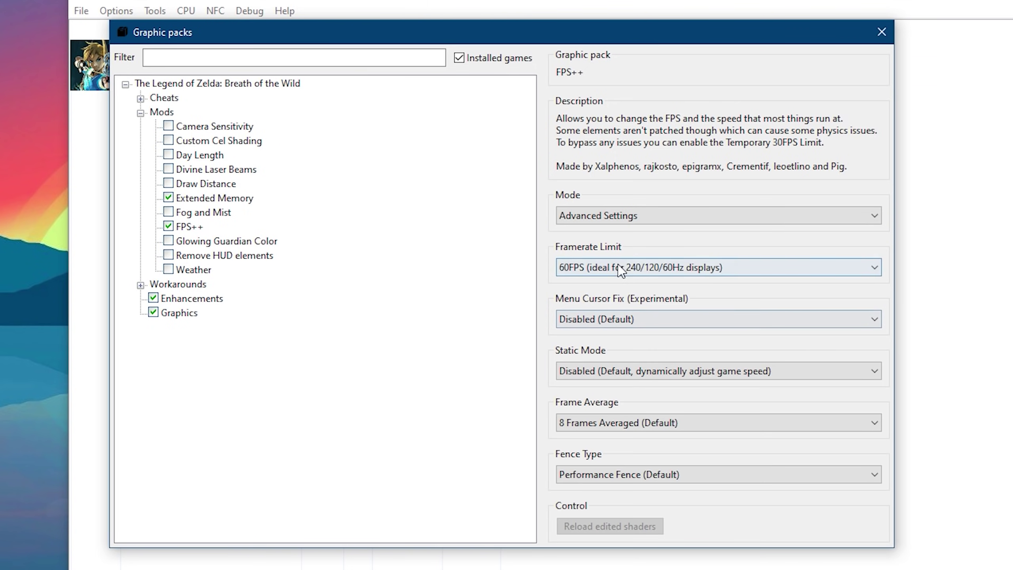
# - Try No FPS Limit (for benchmarking) as the FPS++ Framerate Limit, and return to 60FPS (ideal for 240/120/60Hz displays)
pyautogui.click(806, 272)
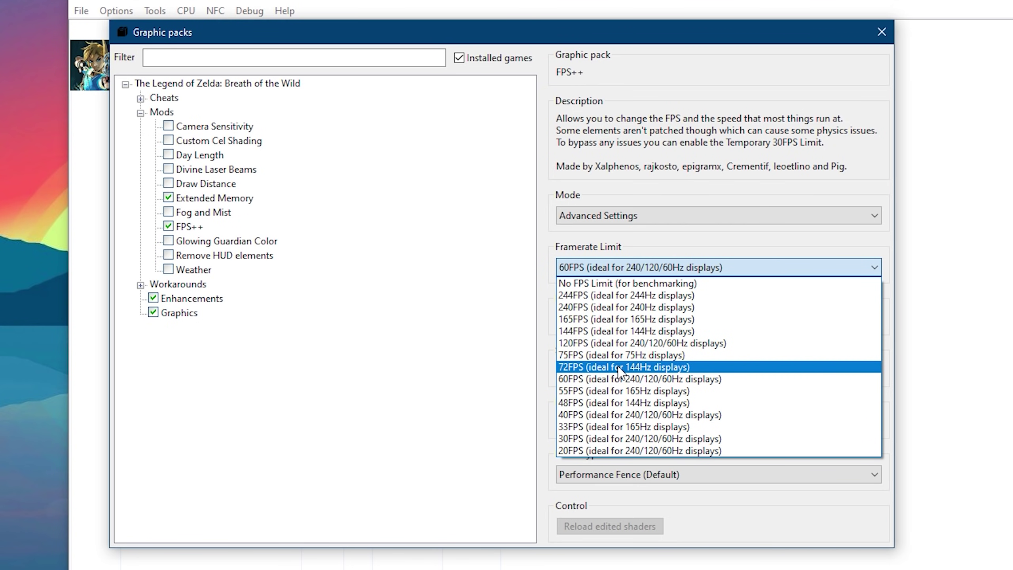
pyautogui.click(617, 284)
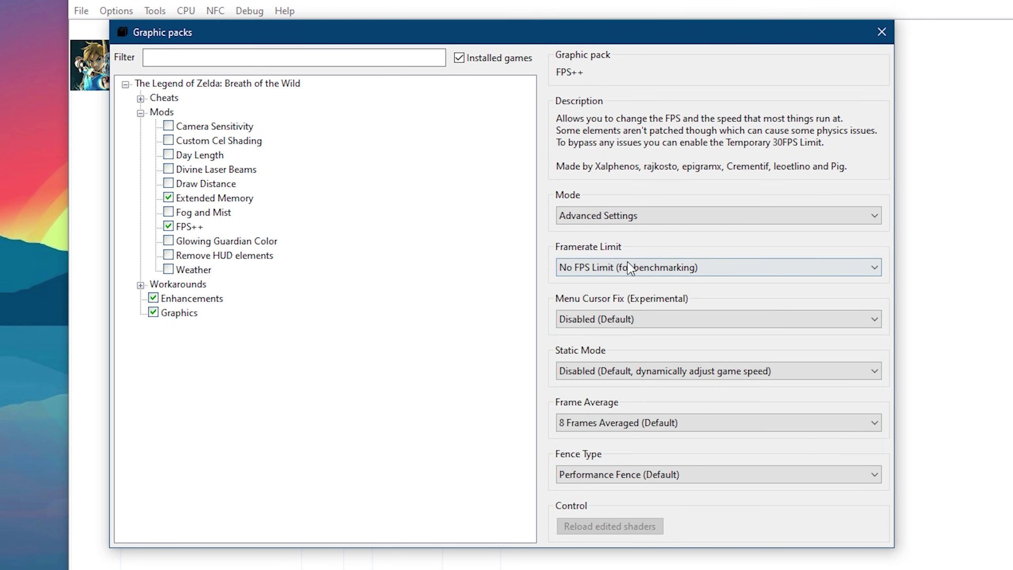
pyautogui.click(755, 272)
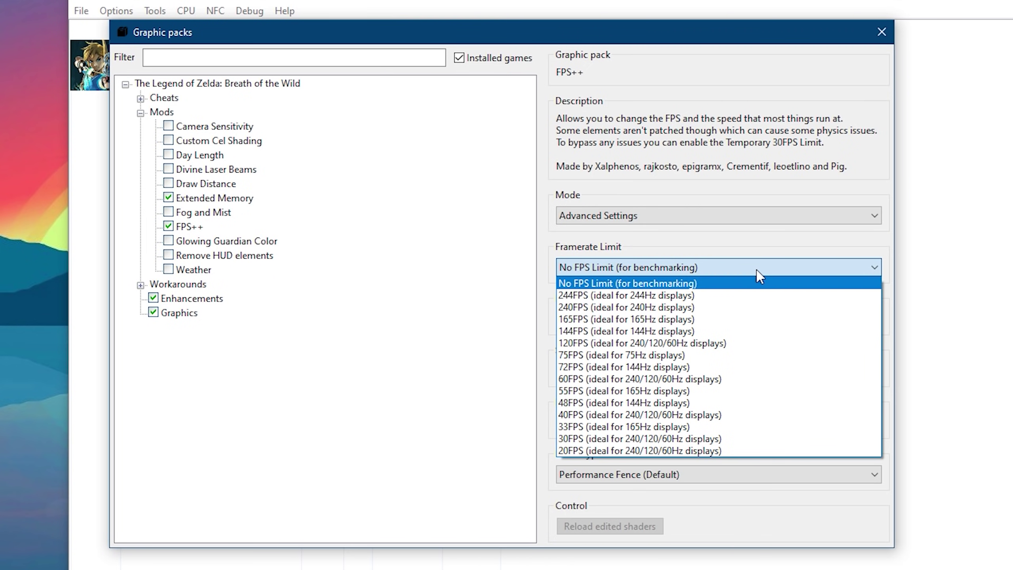
pyautogui.click(660, 383)
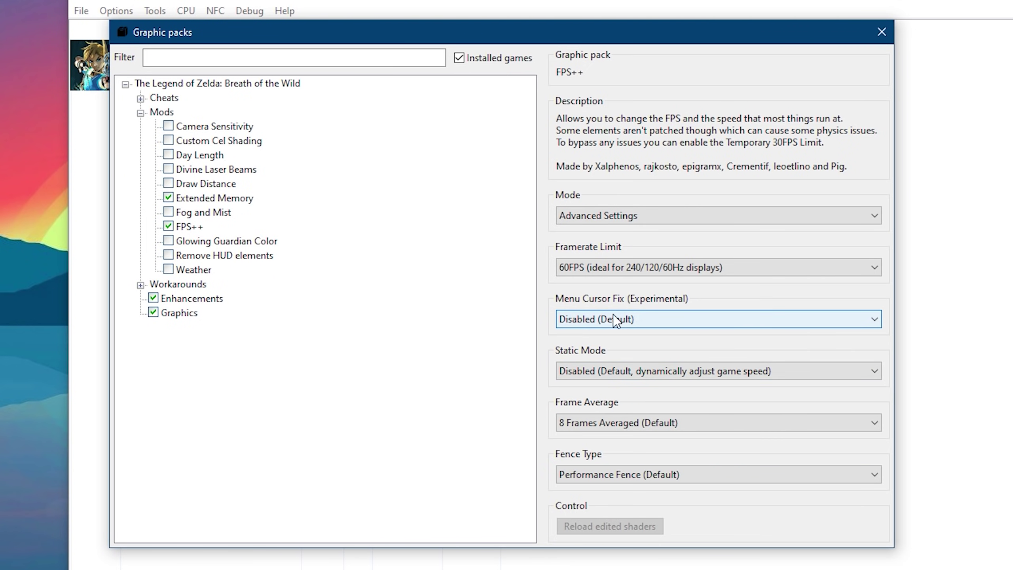
# - Set the FPS++ pack's Menu Cursor Fix (Experimental) to Enabled At 72FPS And Higher (Recommended)
pyautogui.click(693, 320)
pyautogui.click(658, 347)
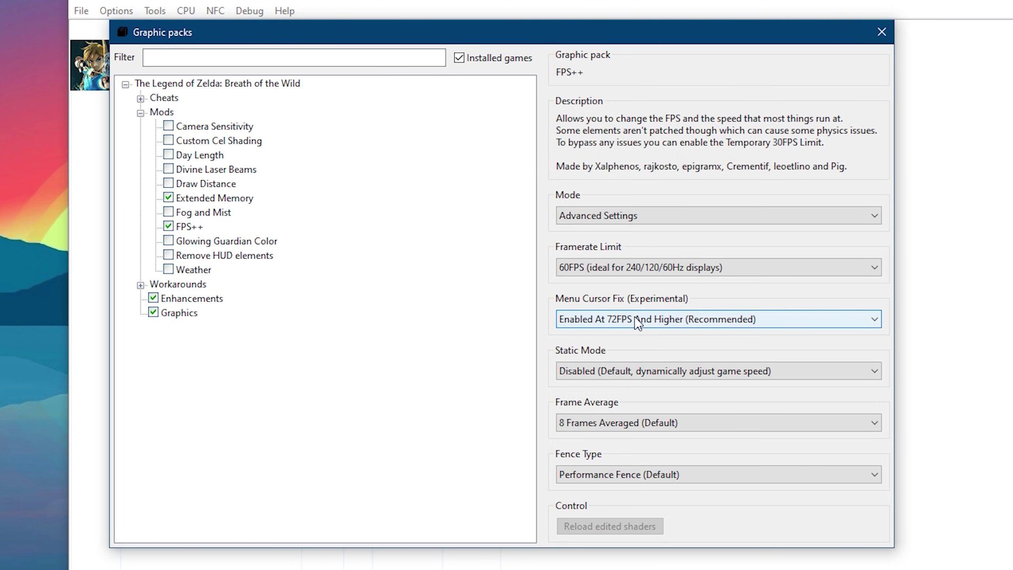
# - Switch the FPS++ Framerate Limit to No FPS Limit (for benchmarking) again, and set it back to 60FPS
pyautogui.click(751, 267)
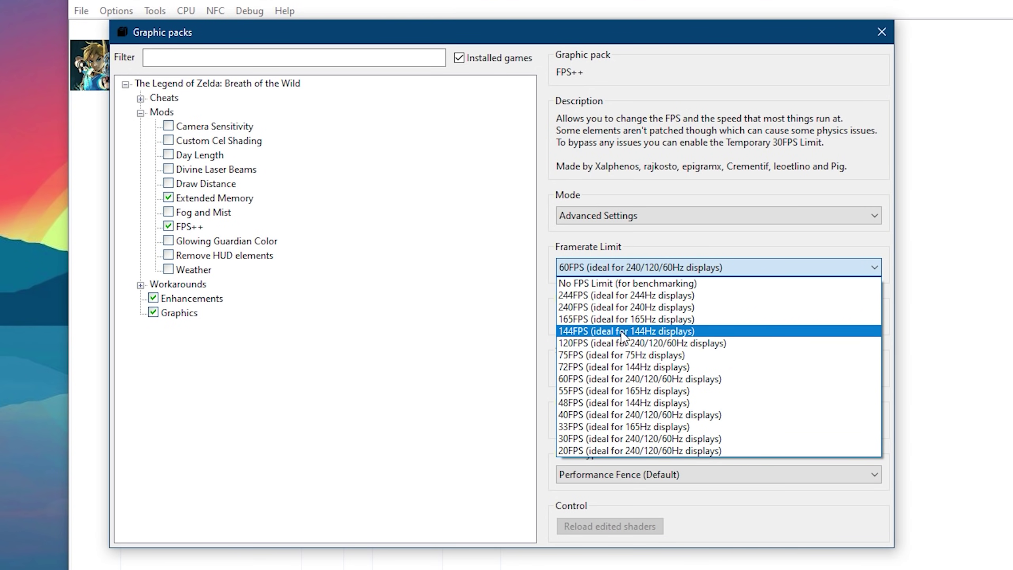
pyautogui.press('Escape')
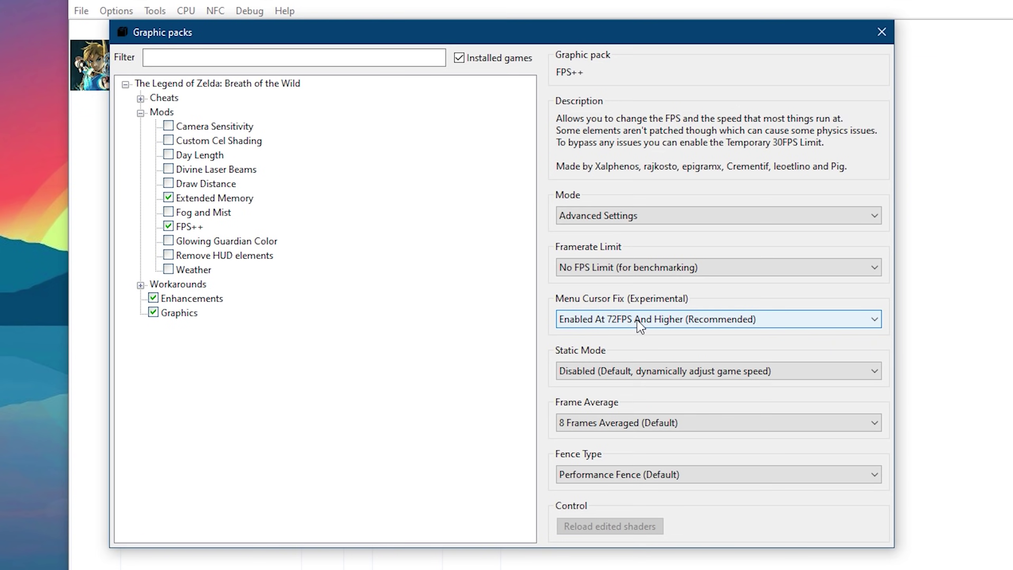
pyautogui.click(696, 267)
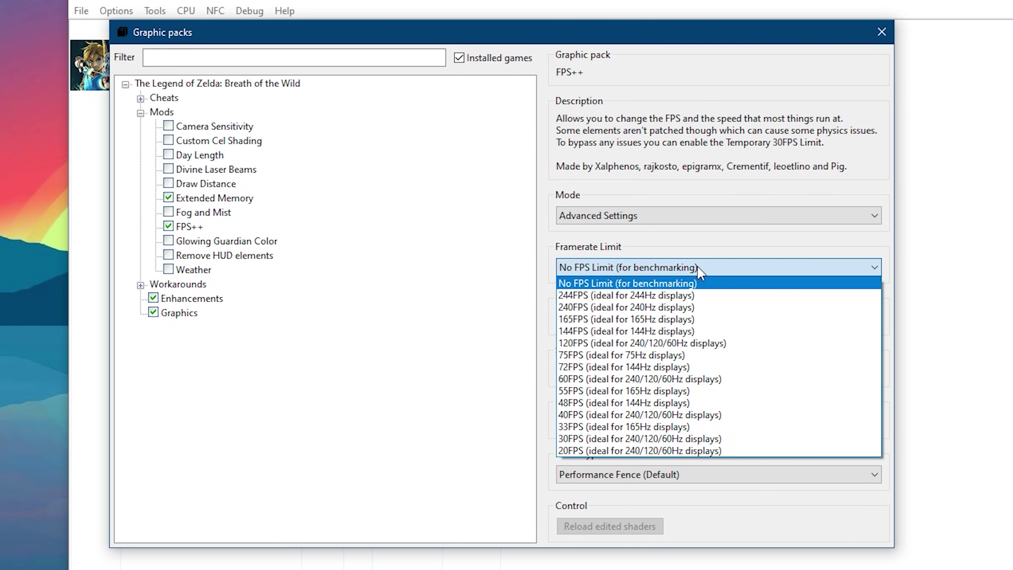
pyautogui.click(655, 378)
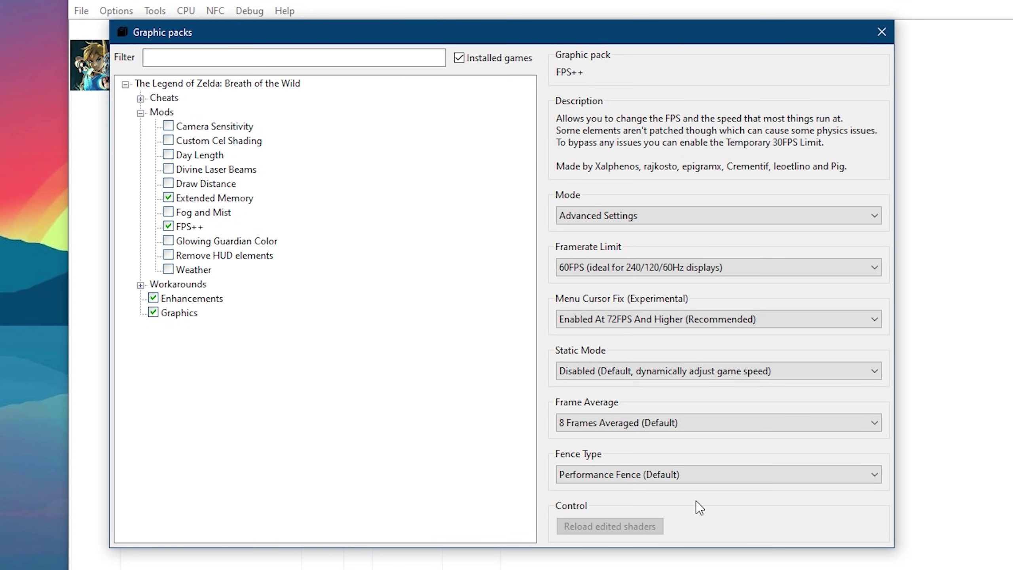
# - Review the Extended Memory pack's description and enable the Draw Distance mod
pyautogui.click(204, 199)
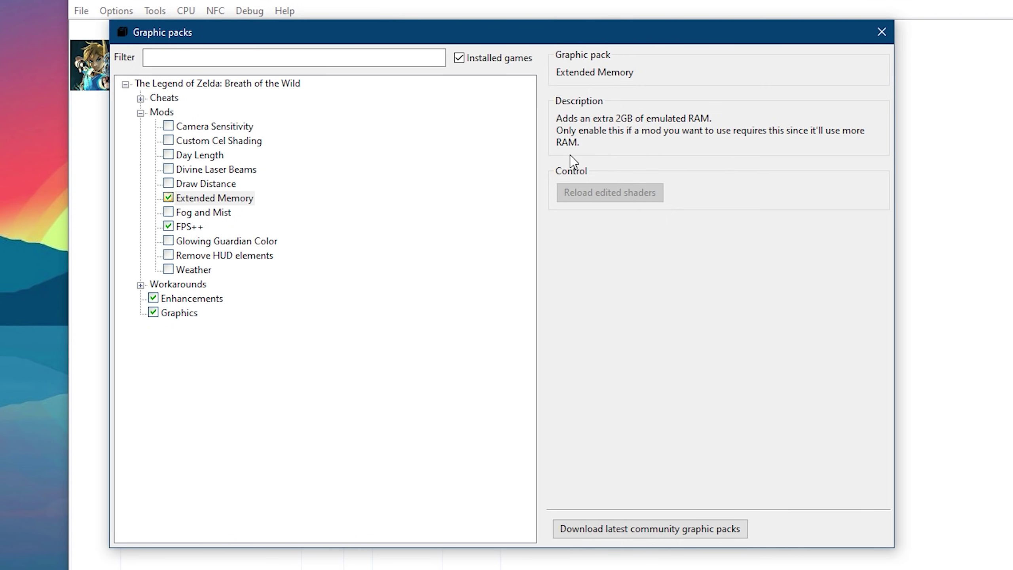
pyautogui.click(168, 183)
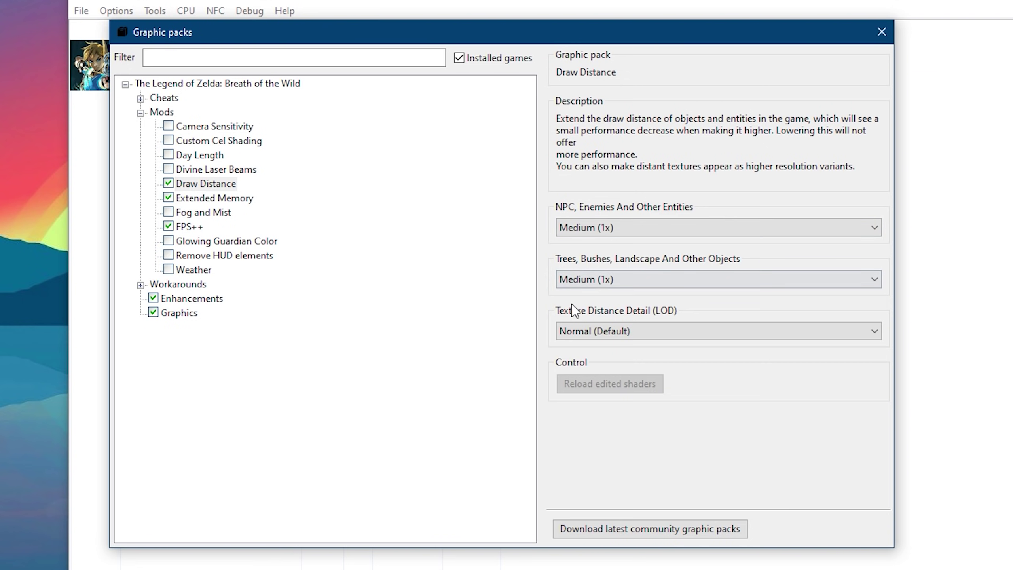
# - Try Extreme (2x) draw distance for NPCs and enemies and Ultra (1.5x) for landscape objects, and return both to Medium (1x)
pyautogui.click(804, 230)
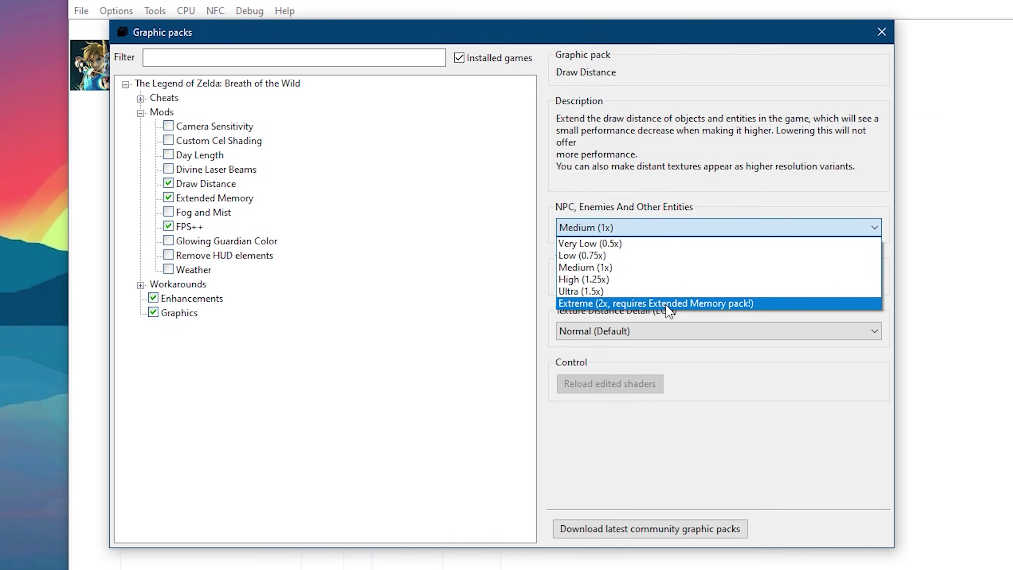
pyautogui.click(712, 303)
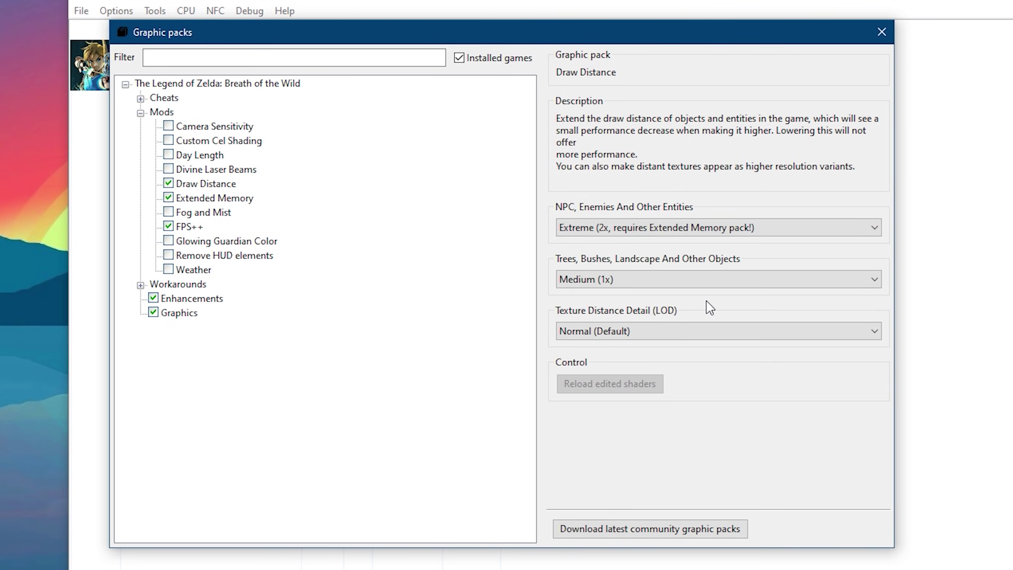
pyautogui.click(658, 279)
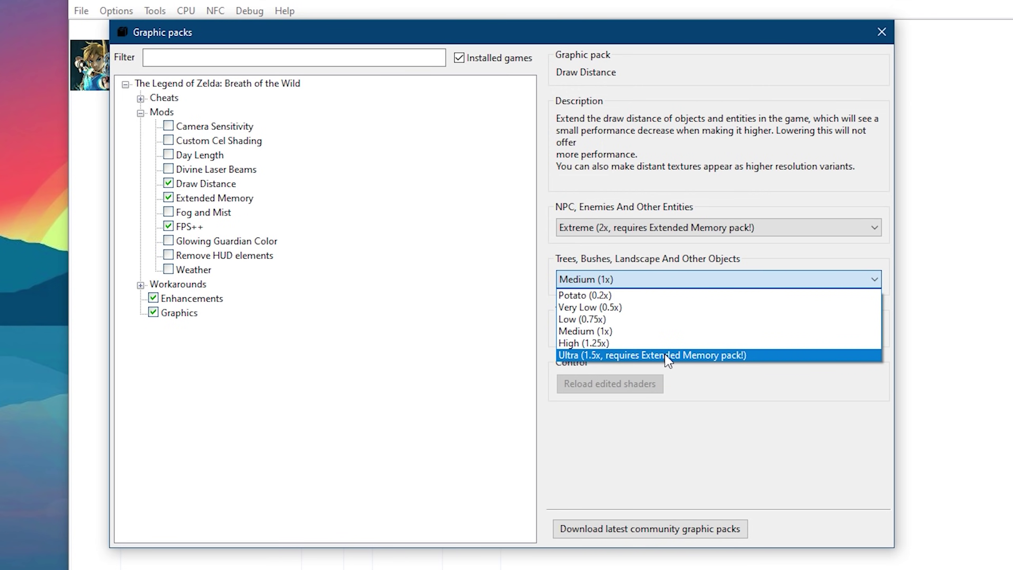
pyautogui.click(665, 353)
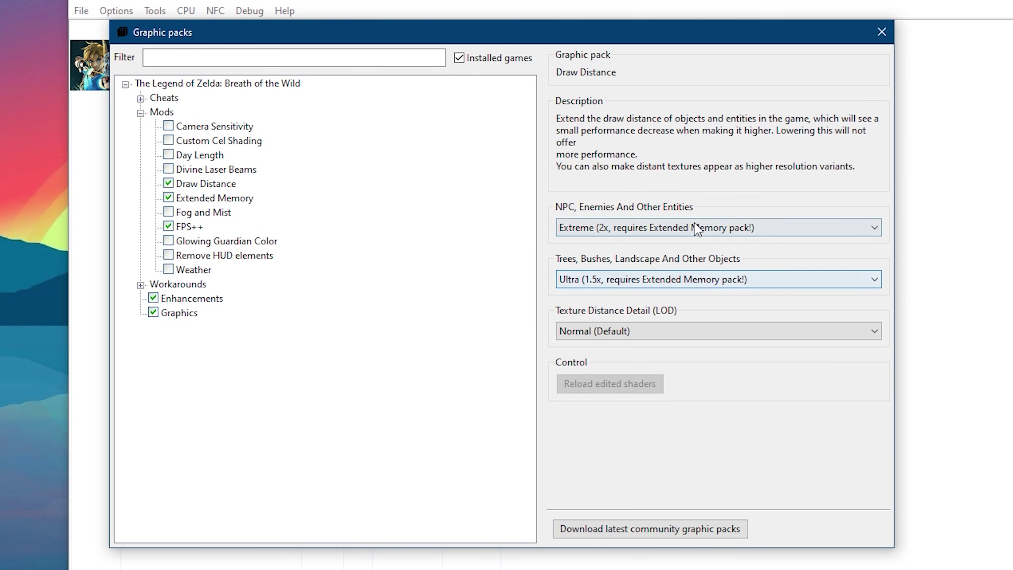
pyautogui.click(802, 227)
pyautogui.click(642, 267)
pyautogui.click(639, 278)
pyautogui.click(603, 331)
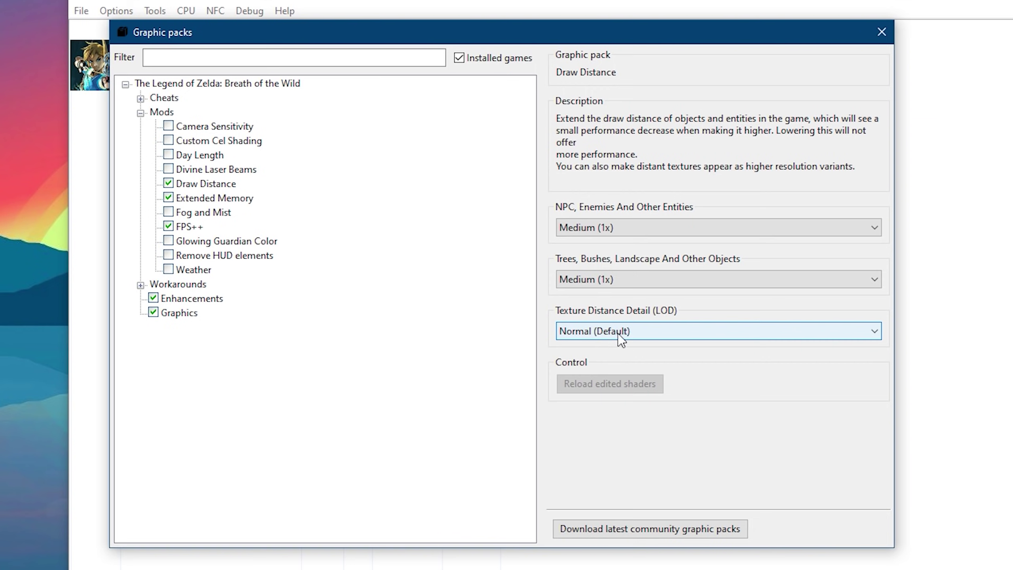
# - Check the Draw Distance pack's Texture Distance Detail (LOD) options and choose Normal (Default)
pyautogui.click(649, 330)
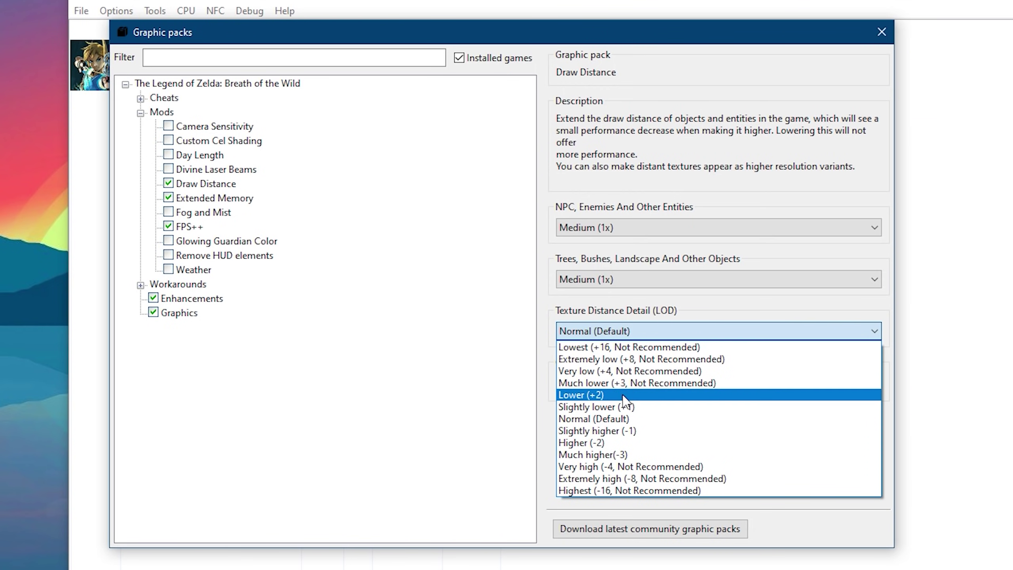
pyautogui.click(620, 417)
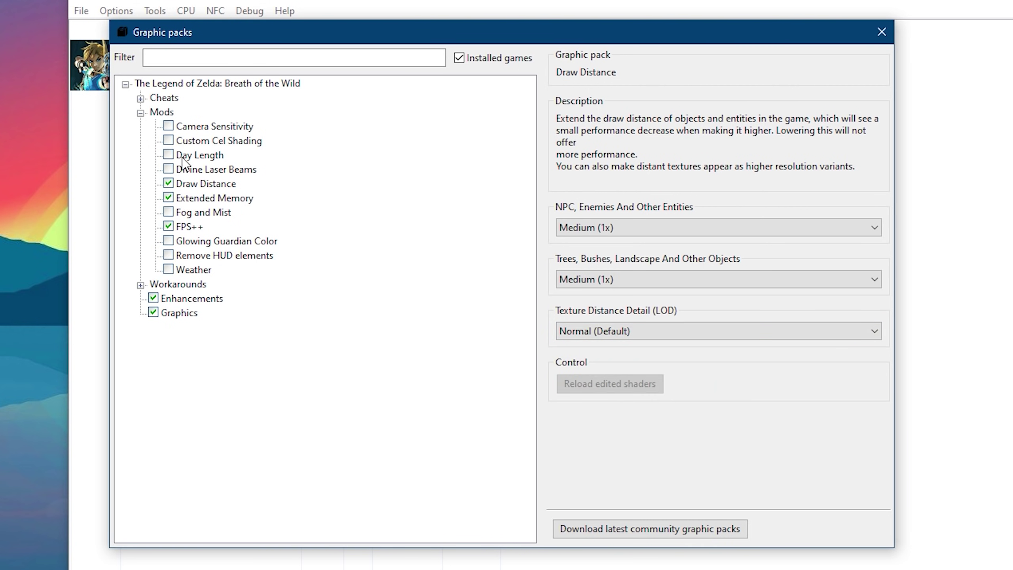
# - Try the Durability cheat, check its Durability Modifier options up to Unbreakable, and disable the cheat again
pyautogui.click(141, 113)
pyautogui.click(141, 99)
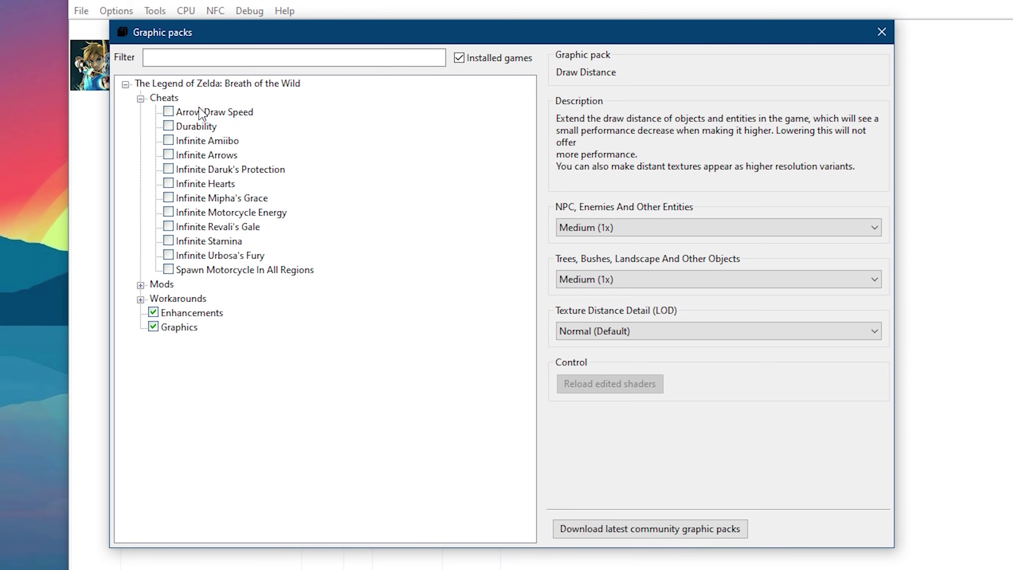
pyautogui.click(167, 125)
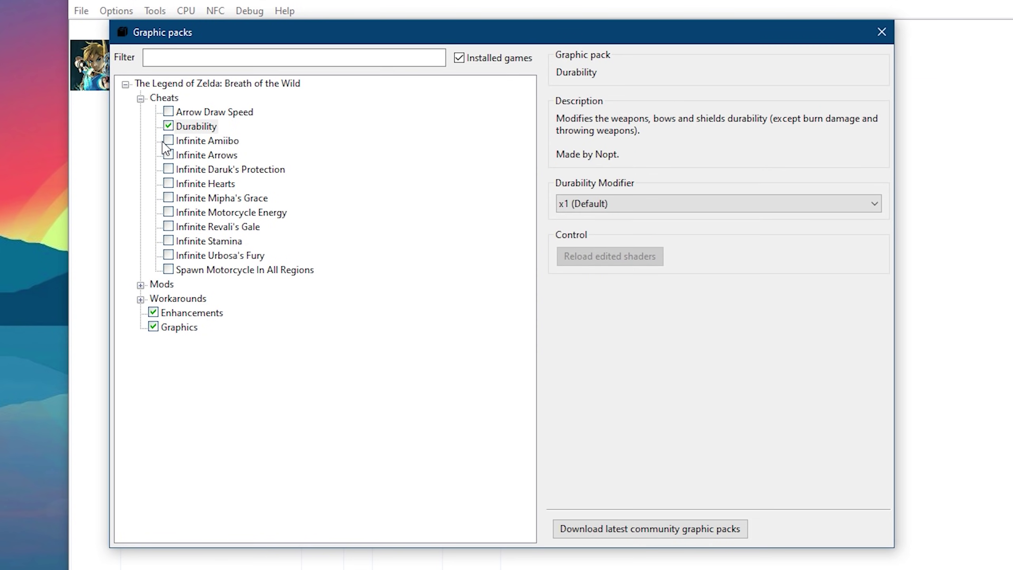
pyautogui.click(697, 210)
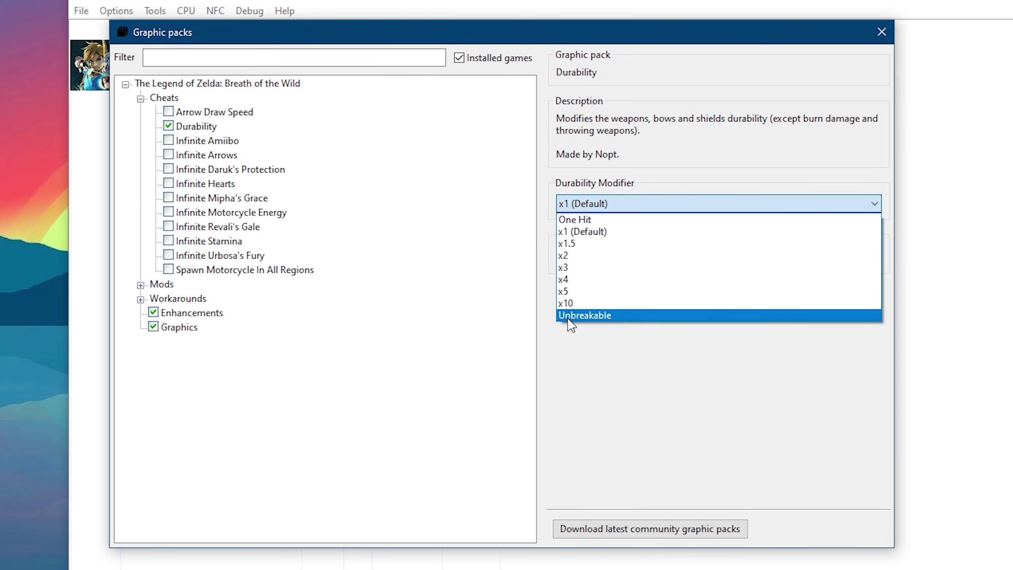
pyautogui.click(648, 200)
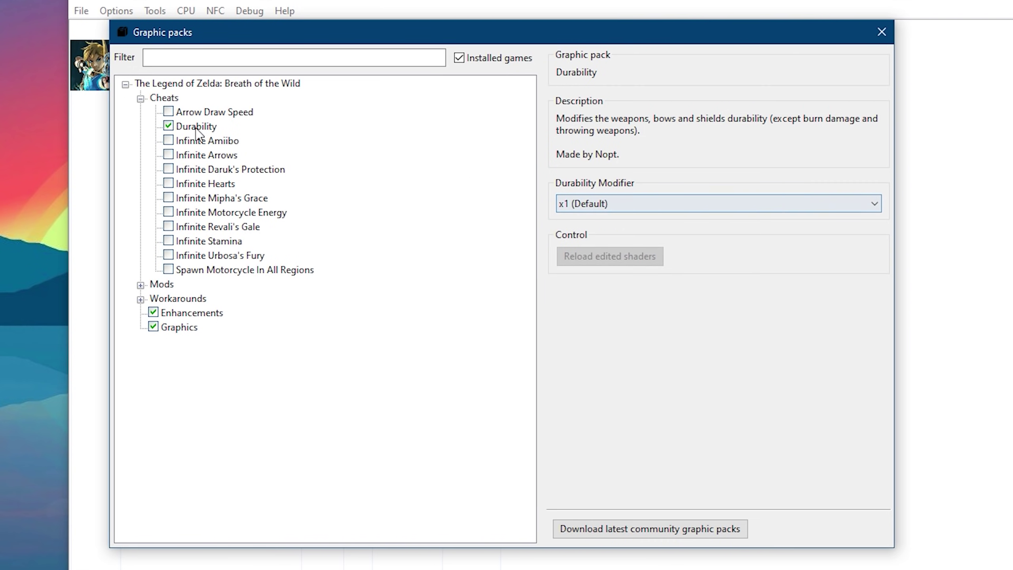
pyautogui.click(168, 126)
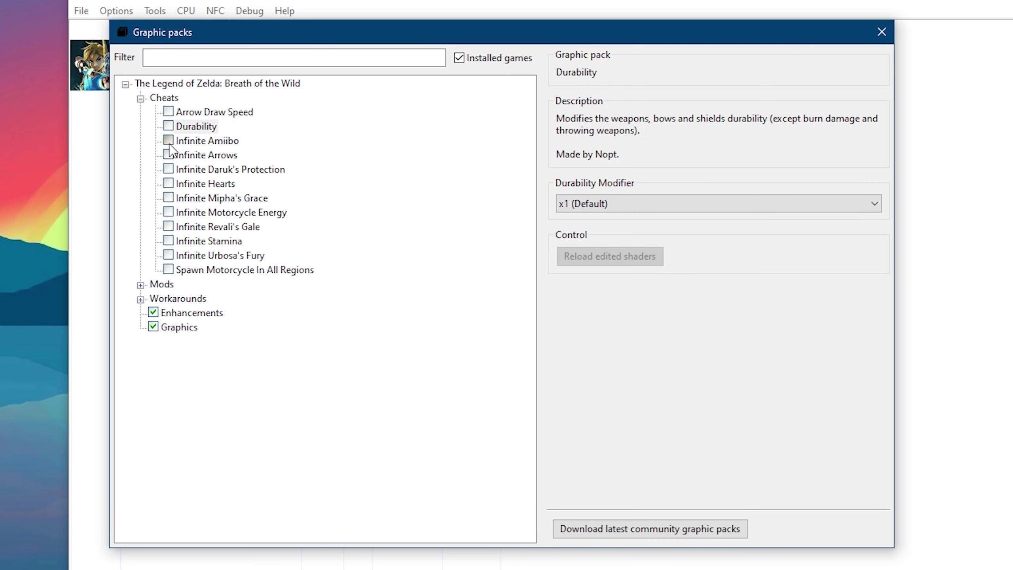
# - Try the Infinite Amiibo and Infinite Arrows cheats and turn both off again
pyautogui.click(168, 140)
pyautogui.click(168, 155)
pyautogui.click(169, 141)
pyautogui.click(169, 154)
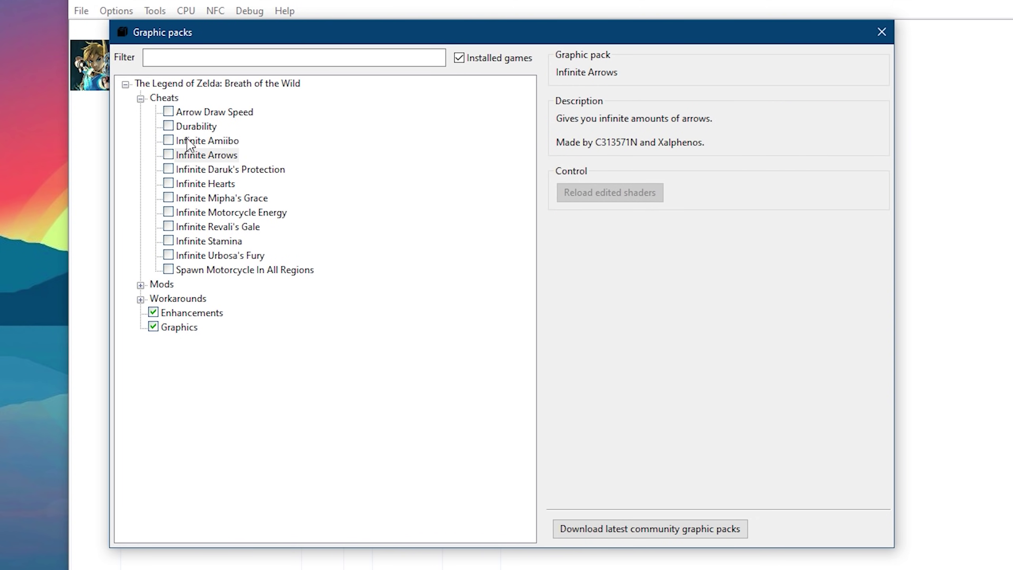
# - Close the graphic packs, open the general settings and choose Default as the interface language
pyautogui.click(141, 99)
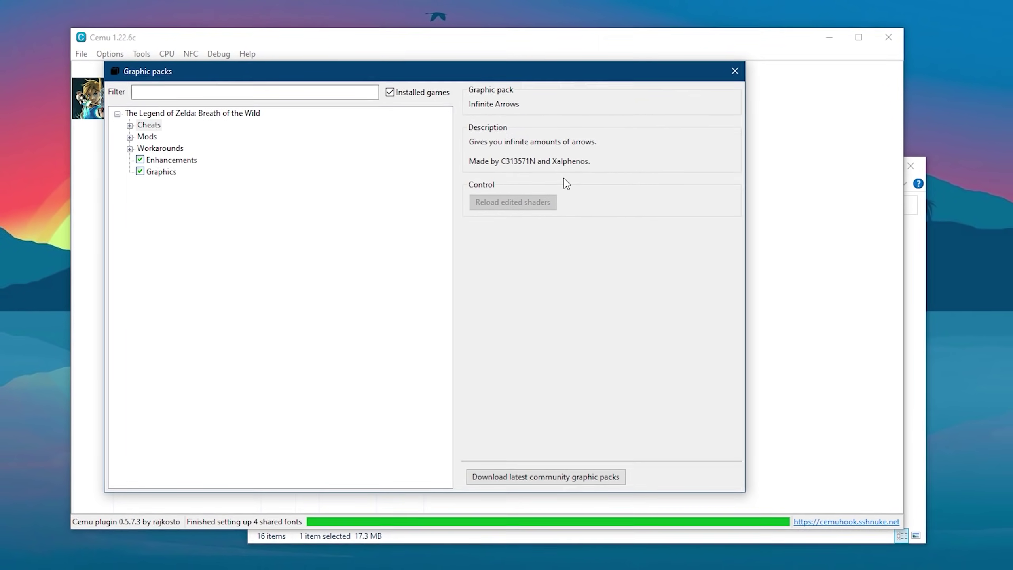
pyautogui.click(734, 71)
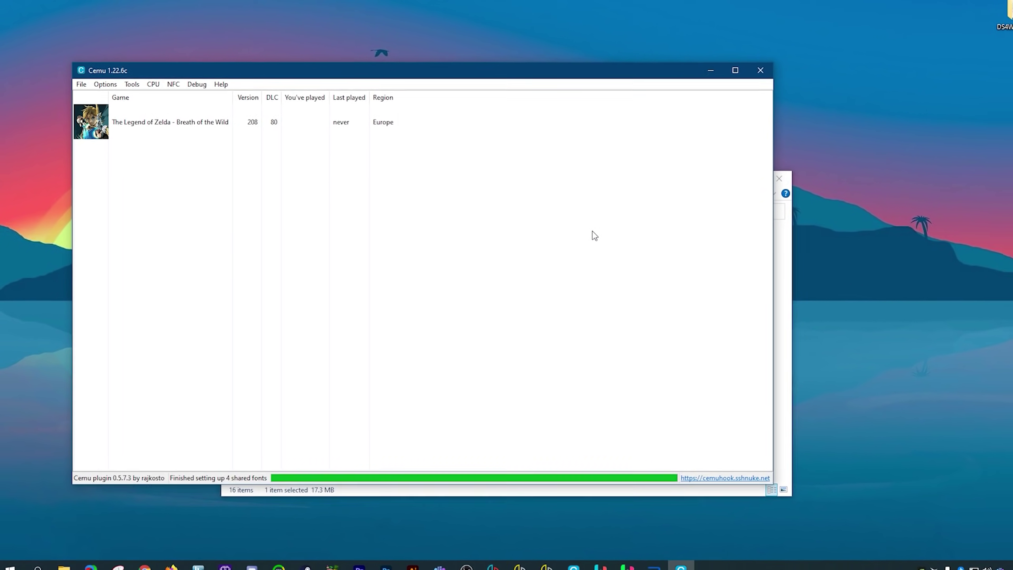
pyautogui.click(111, 85)
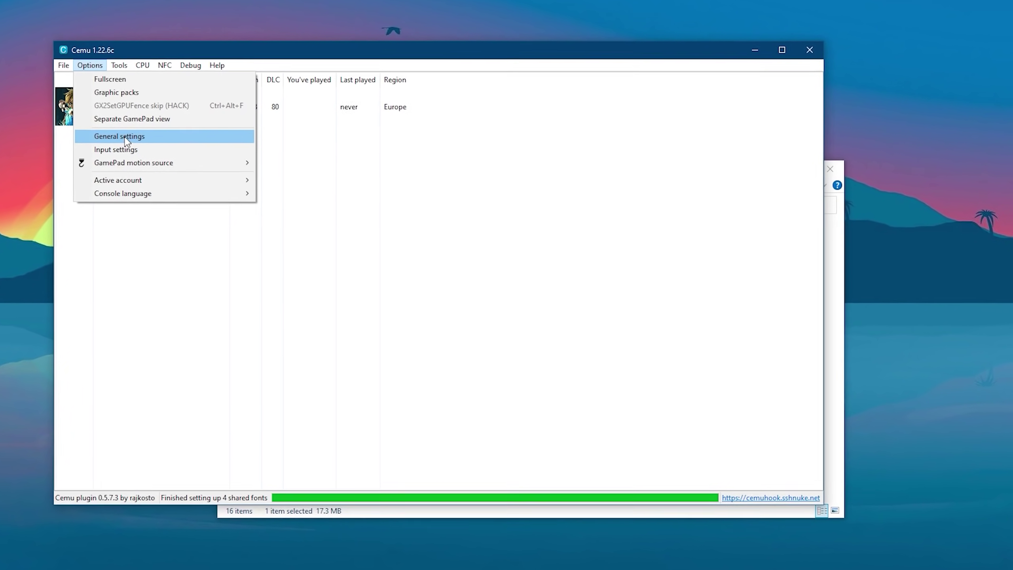
pyautogui.click(127, 137)
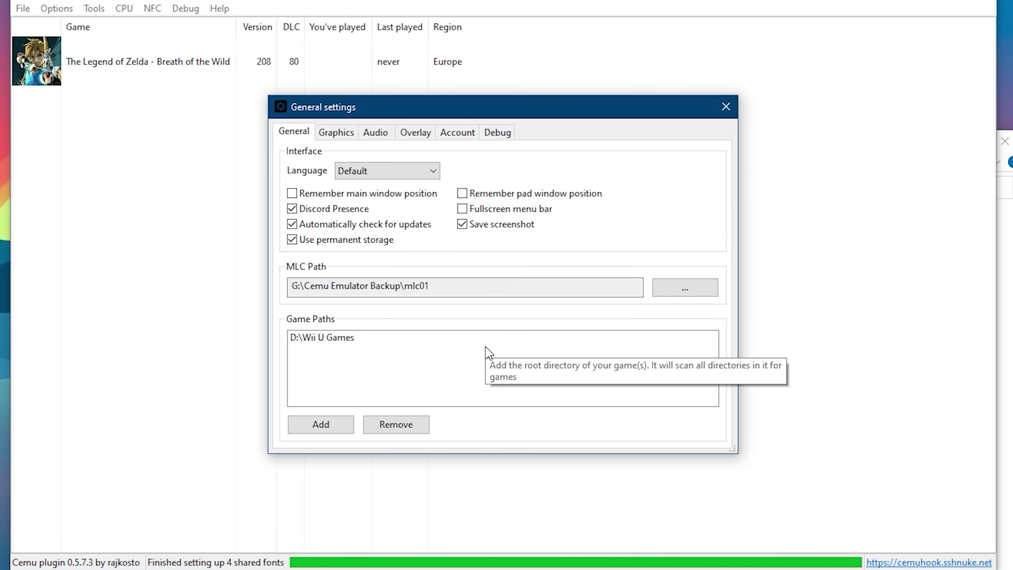
pyautogui.click(407, 172)
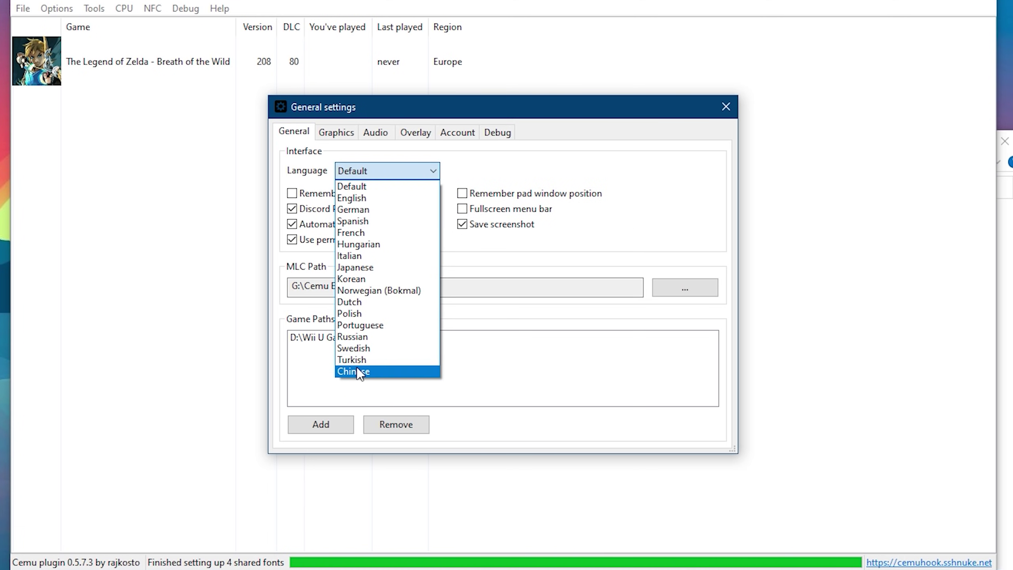
pyautogui.click(375, 184)
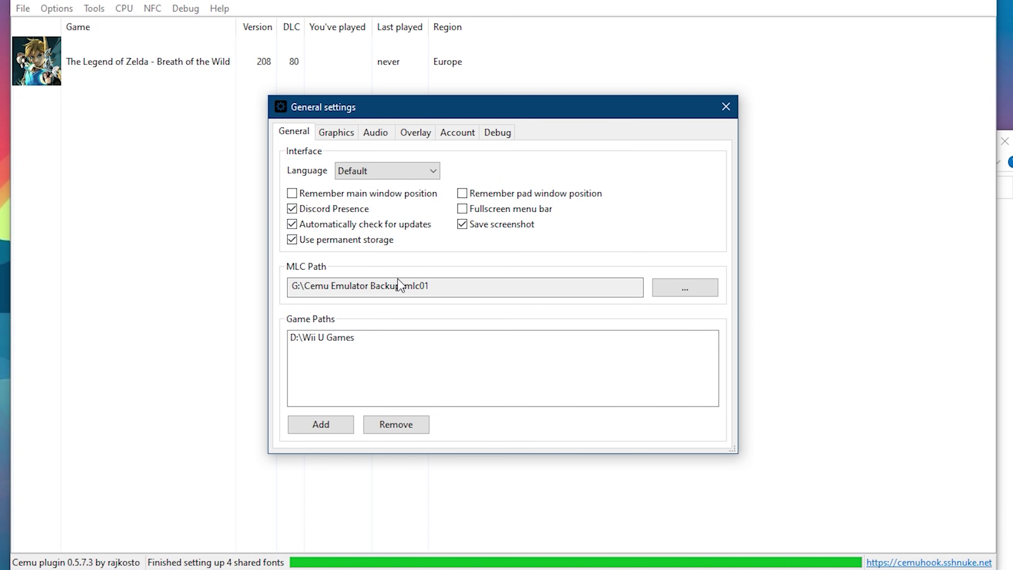
# - Set the graphics API to Vulkan (experimental) on the GeForce RTX 3070 and enable Async shader compile
pyautogui.click(339, 135)
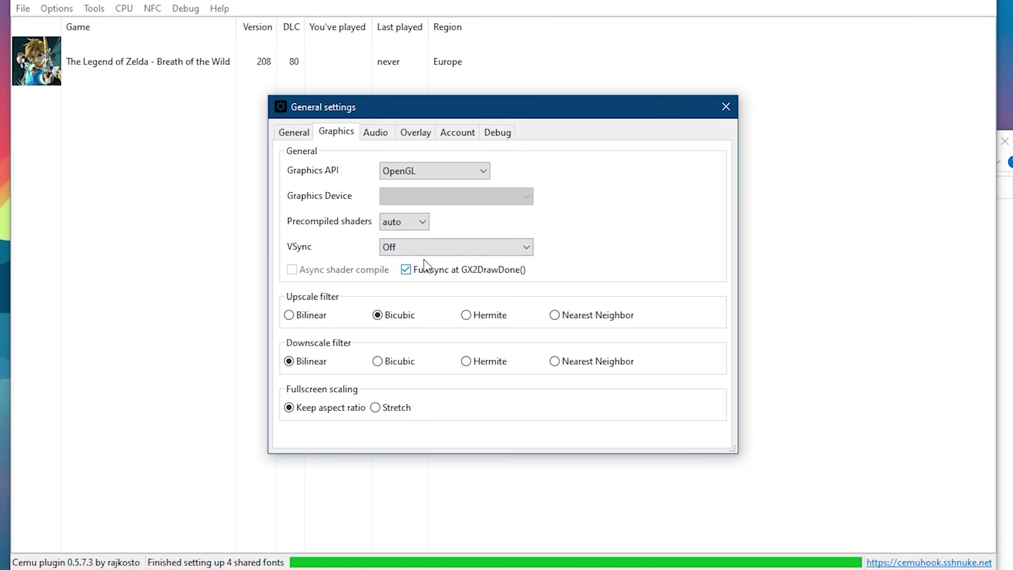
pyautogui.click(476, 172)
pyautogui.click(457, 197)
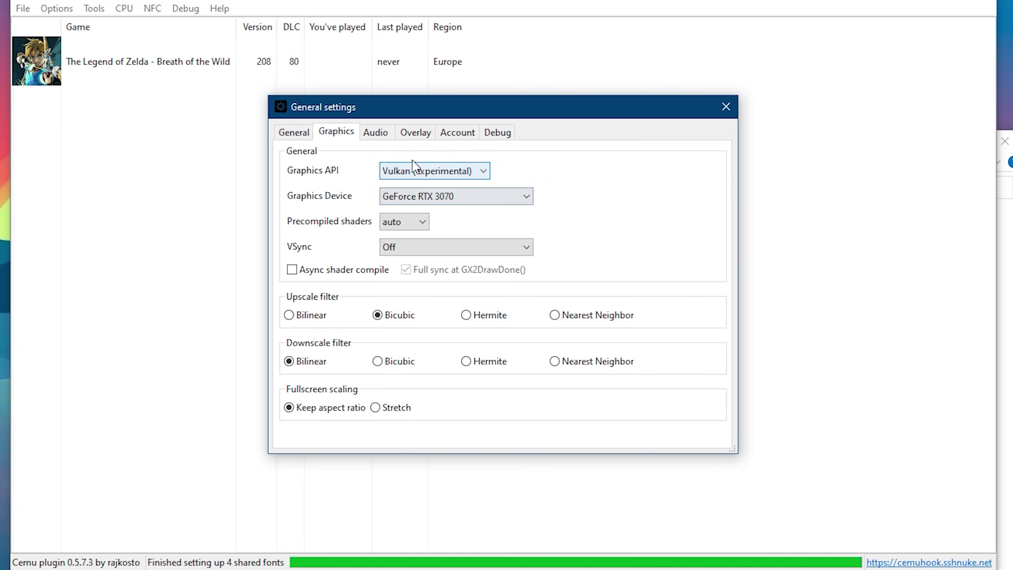
pyautogui.click(508, 195)
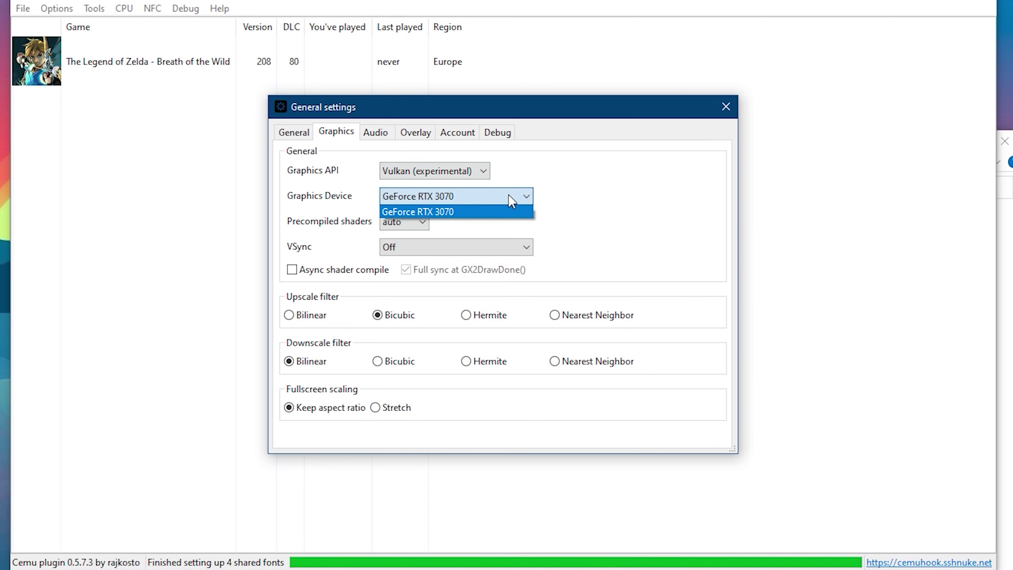
pyautogui.click(449, 208)
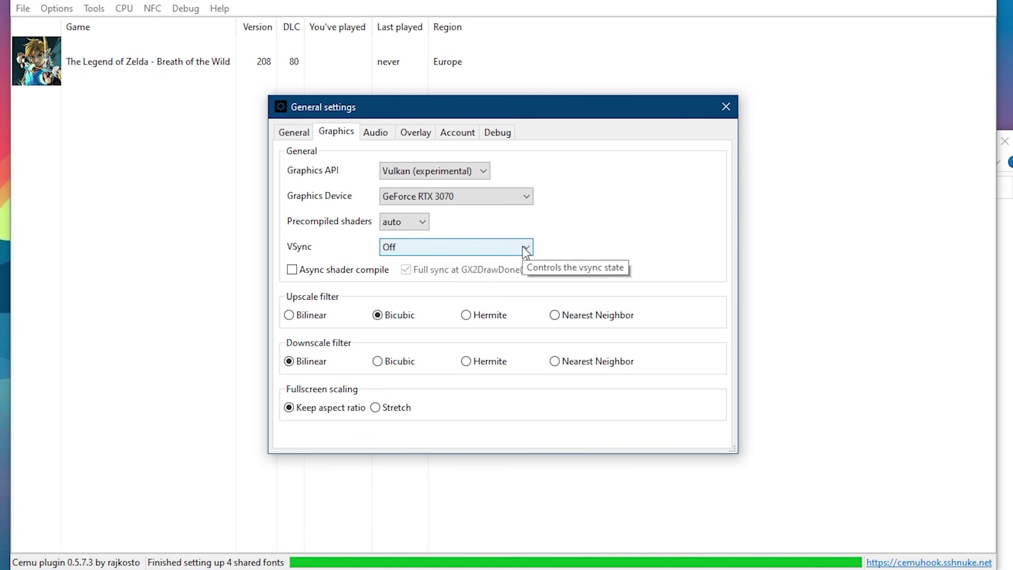
pyautogui.click(292, 270)
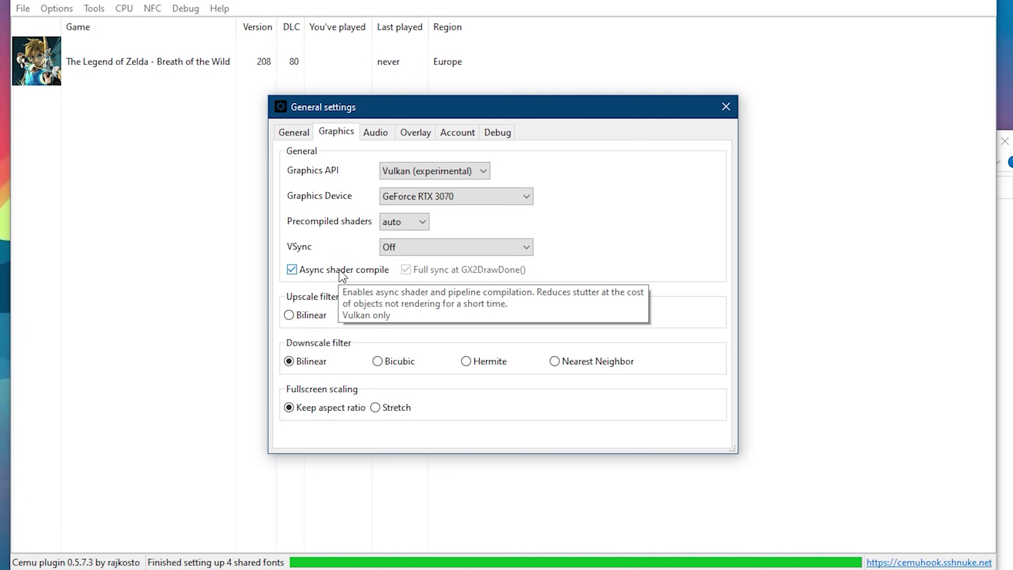
# - Keep VSync Off, and set the upscale filter to Bilinear and fullscreen scaling to Keep aspect ratio
pyautogui.click(514, 249)
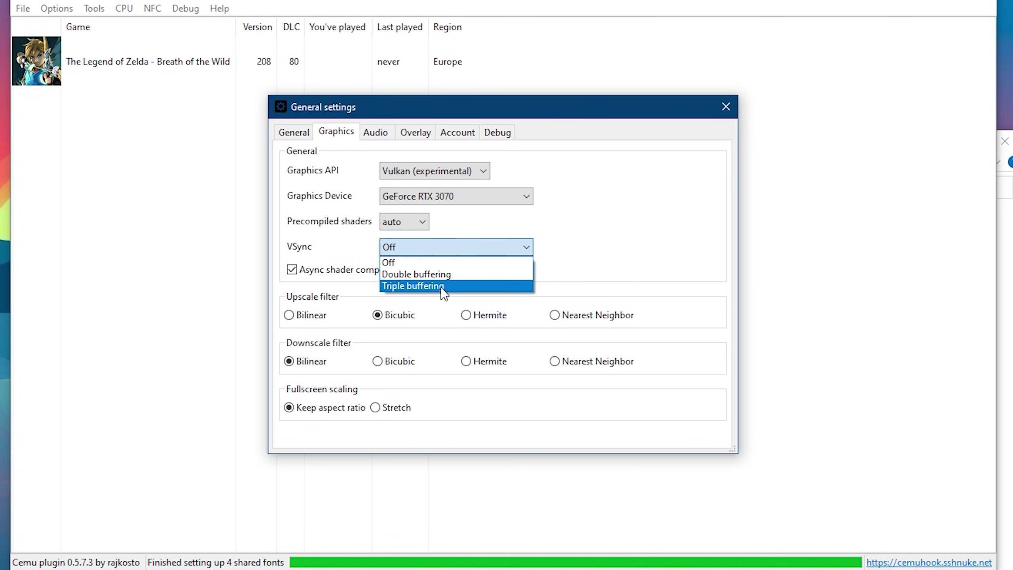
pyautogui.click(389, 263)
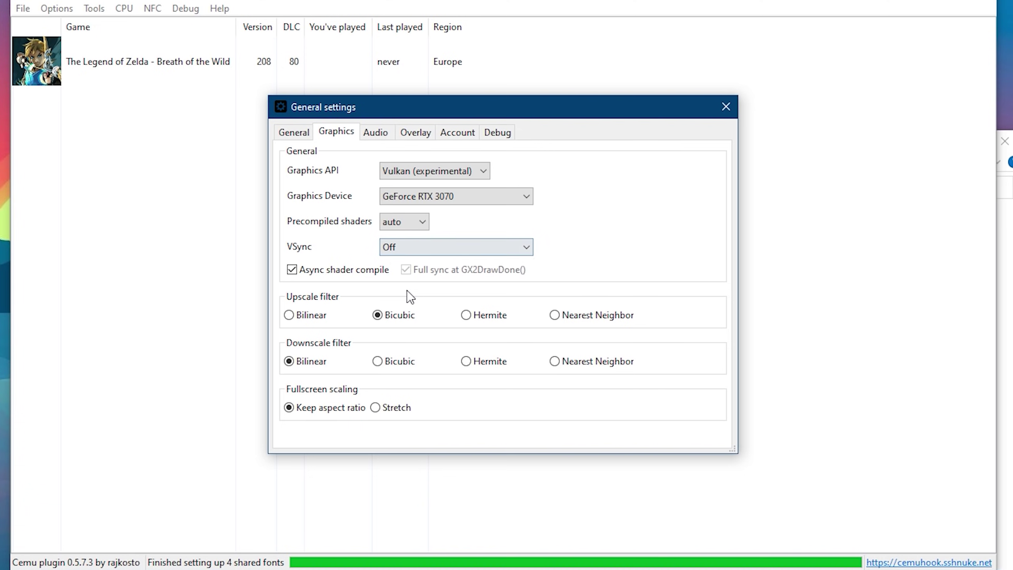
pyautogui.click(295, 318)
pyautogui.click(288, 407)
# - Set the audio API to XAudio2, and the TV audio to Surround channels at 100% volume
pyautogui.click(378, 133)
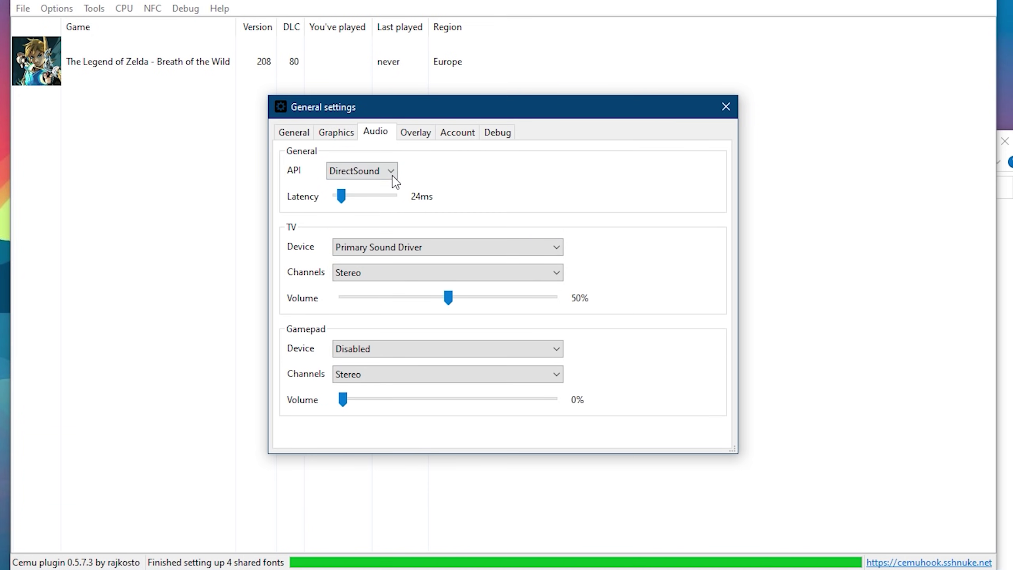
pyautogui.click(375, 170)
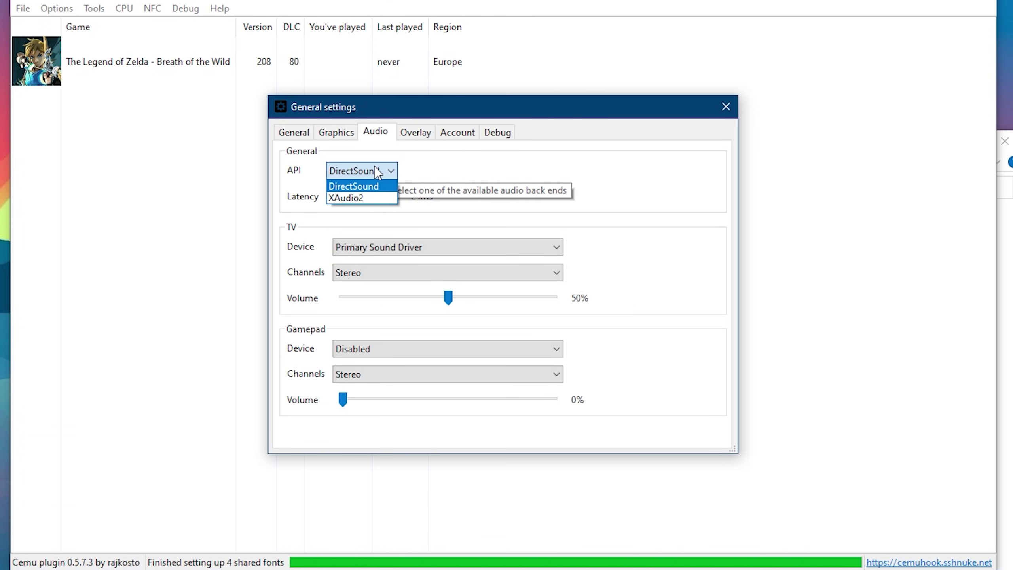
pyautogui.click(367, 196)
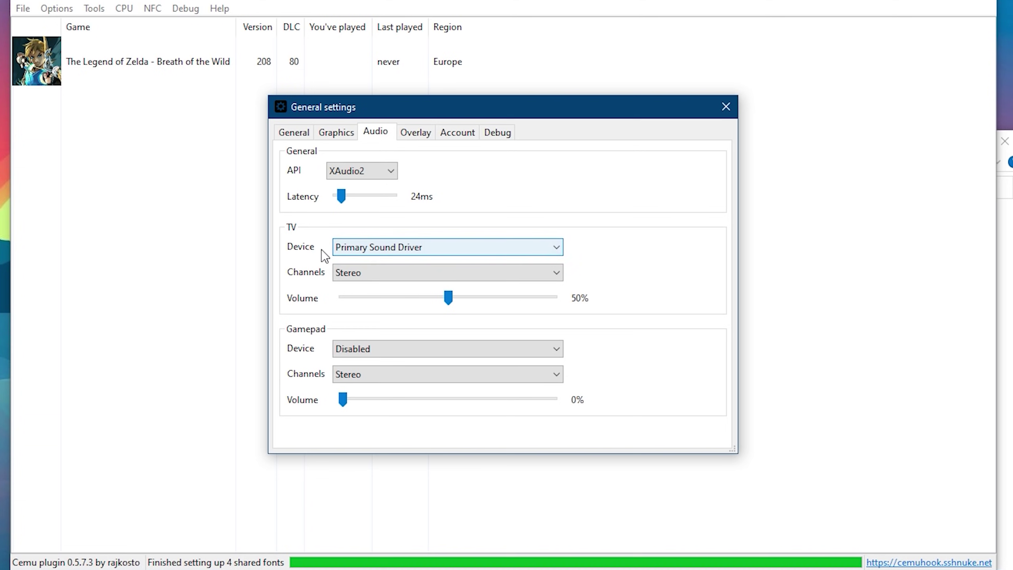
pyautogui.click(437, 273)
pyautogui.click(367, 313)
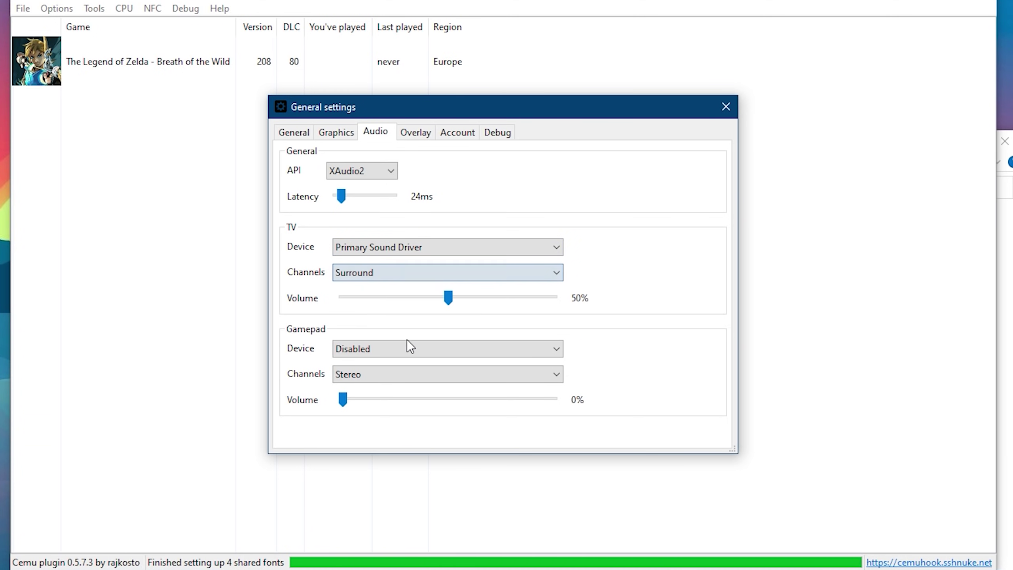
pyautogui.moveTo(448, 298); pyautogui.dragTo(620, 339)
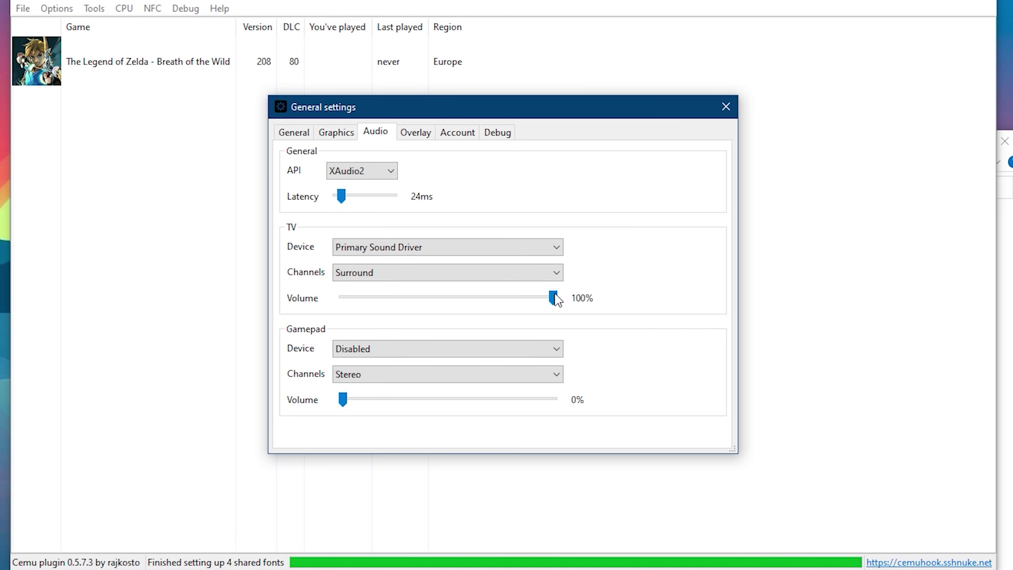
pyautogui.moveTo(553, 297); pyautogui.dragTo(610, 314)
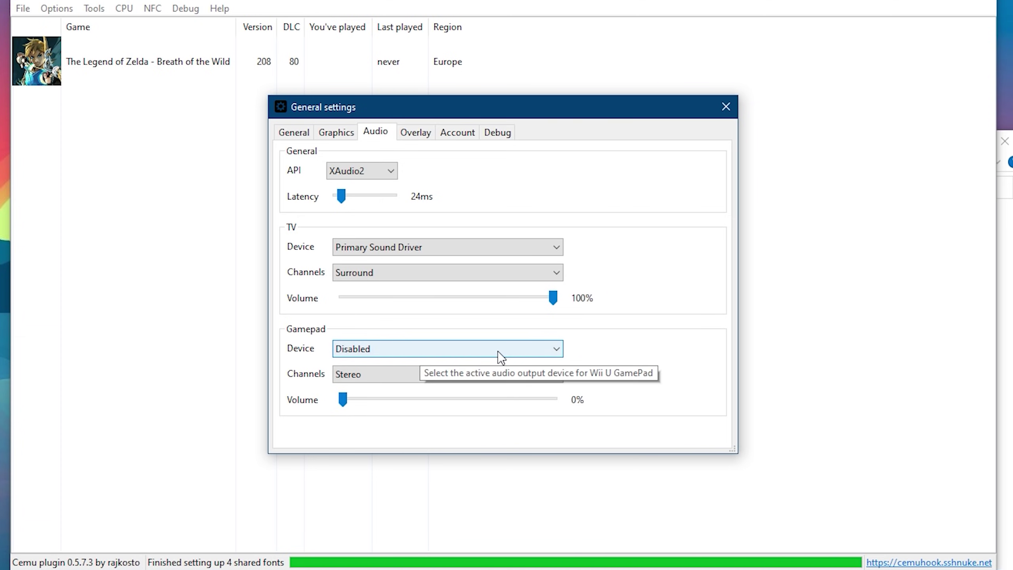
# - Set the gamepad audio device to Primary Sound Driver with Stereo channels and maximum volume
pyautogui.click(482, 349)
pyautogui.click(419, 376)
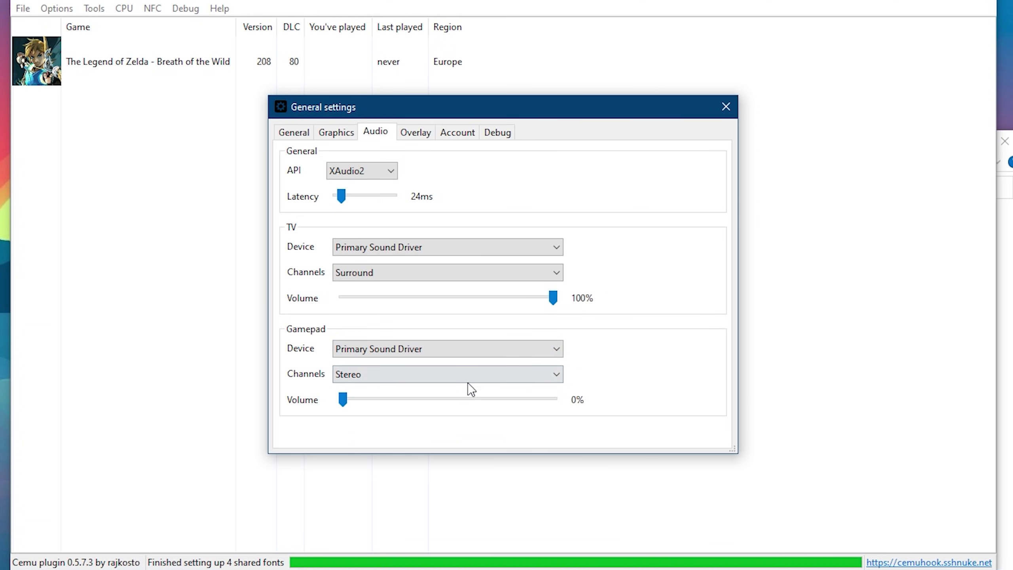
pyautogui.click(476, 376)
pyautogui.click(371, 387)
pyautogui.moveTo(342, 399); pyautogui.dragTo(599, 431)
pyautogui.moveTo(553, 399); pyautogui.dragTo(595, 379)
# - Place the performance overlay at Top right, and set both the overlay and notification scales to 150%
pyautogui.click(416, 135)
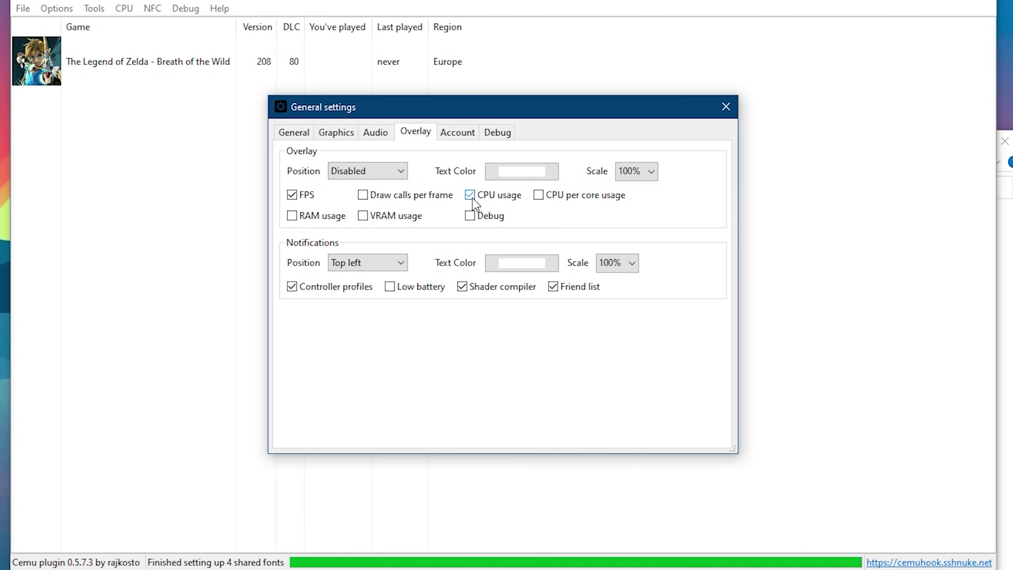
pyautogui.click(406, 177)
pyautogui.click(370, 221)
pyautogui.click(657, 172)
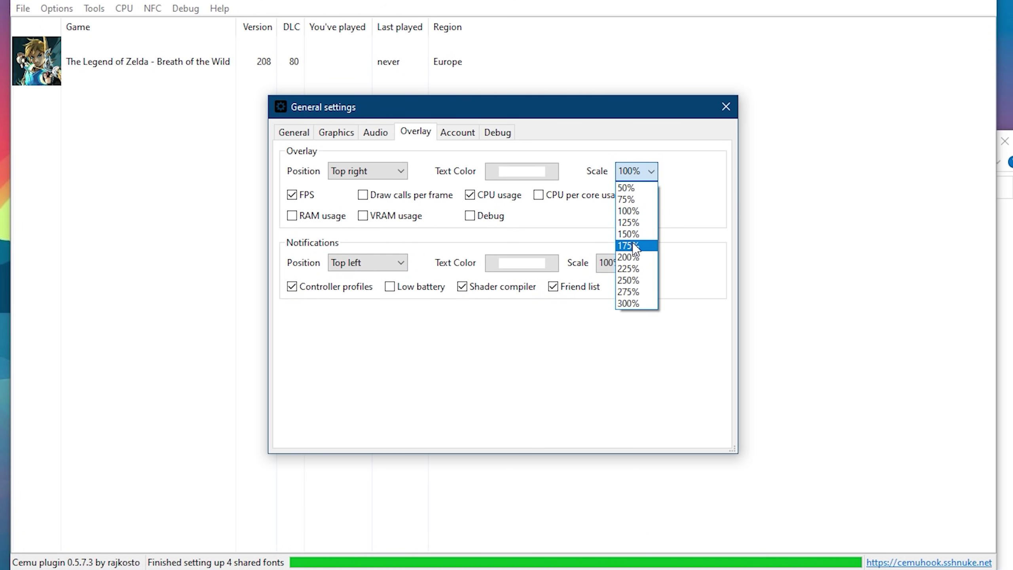
pyautogui.click(632, 238)
pyautogui.click(622, 263)
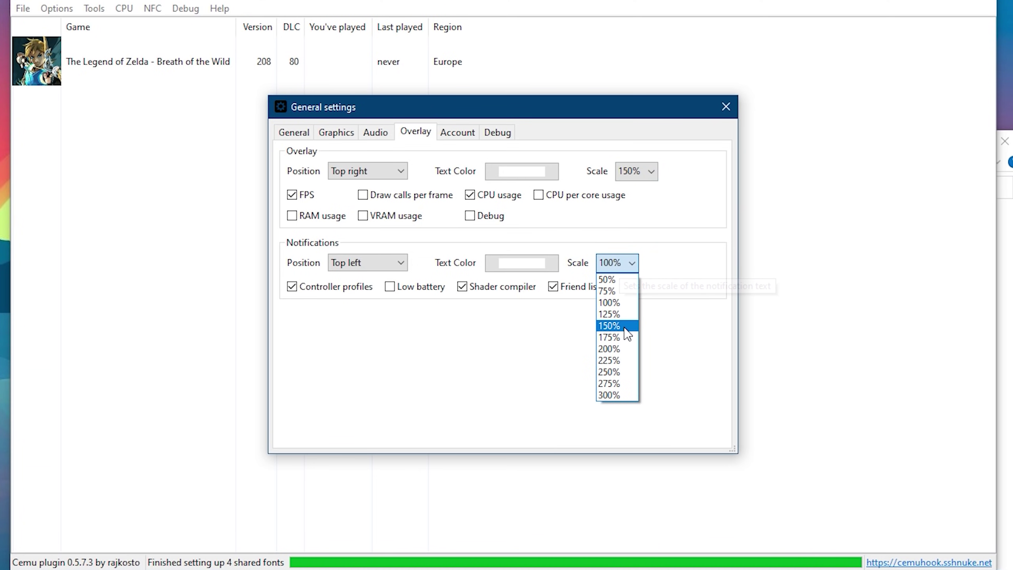
pyautogui.click(626, 325)
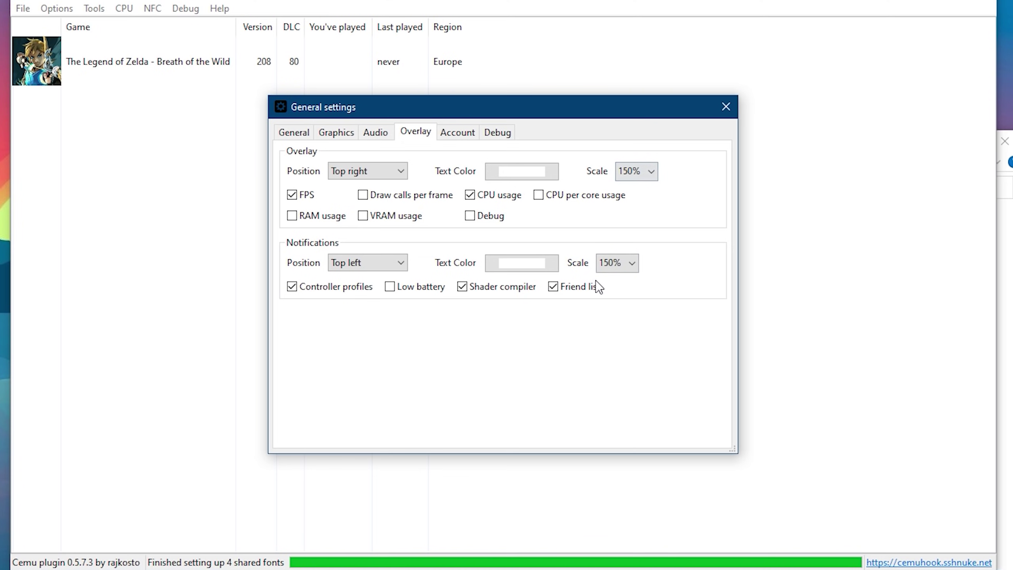
# - Check the active account choices, look back over the other general settings sections and close the general settings
pyautogui.click(459, 133)
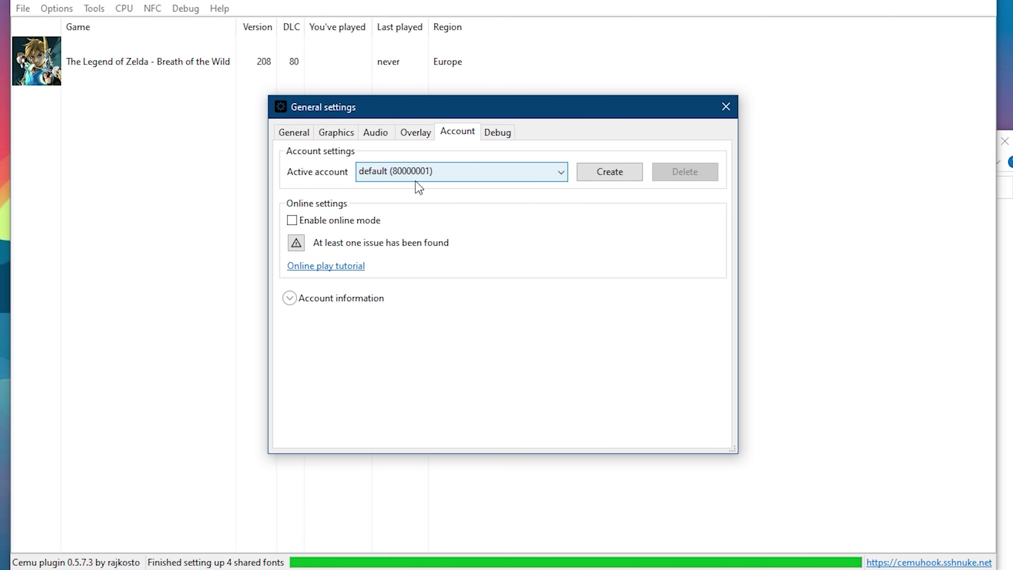
pyautogui.click(518, 176)
pyautogui.click(519, 173)
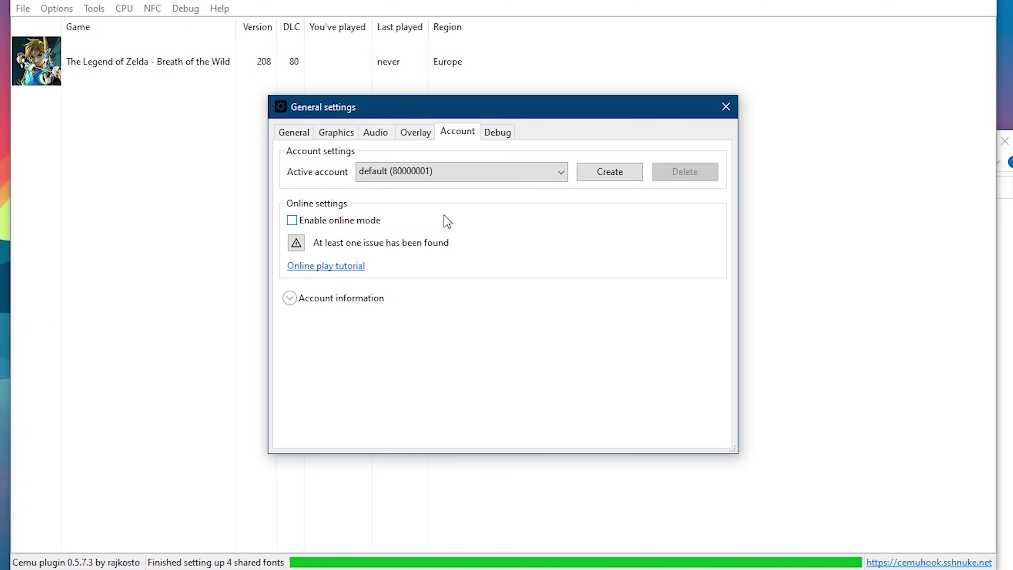
pyautogui.click(417, 132)
pyautogui.click(376, 133)
pyautogui.click(336, 132)
pyautogui.click(294, 132)
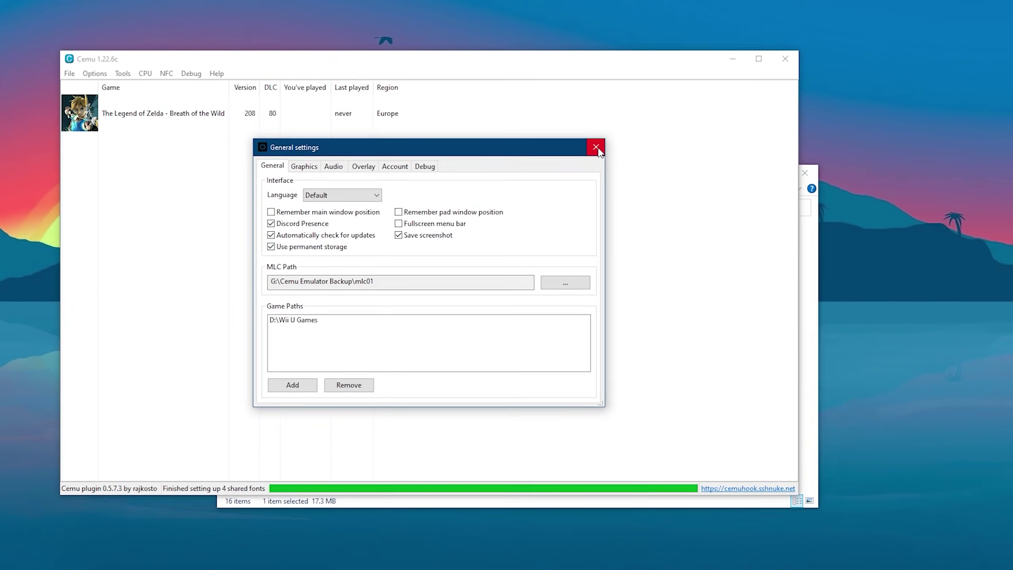
pyautogui.click(596, 147)
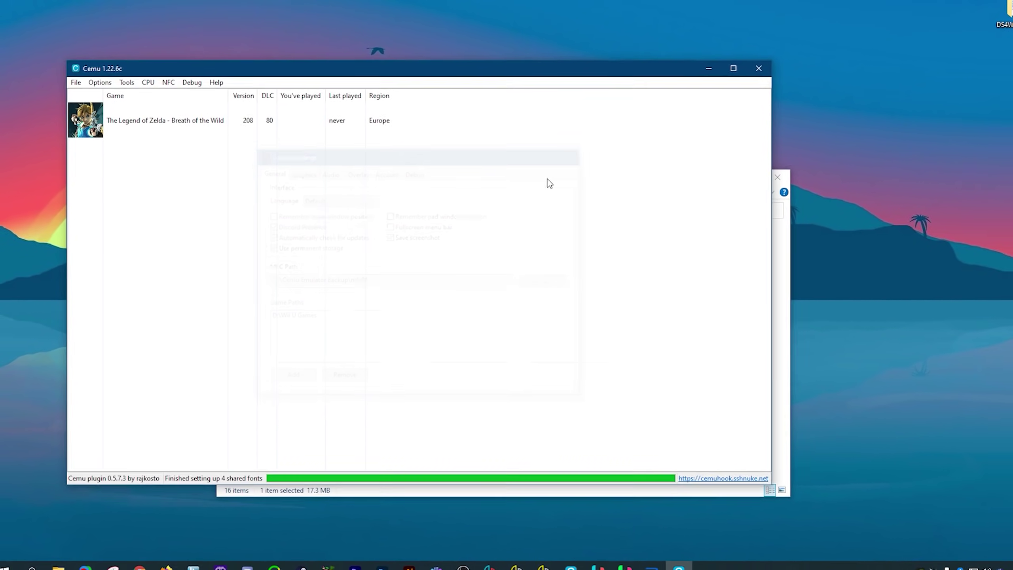
# - Open the emulator's input settings for Controller 1
pyautogui.click(109, 92)
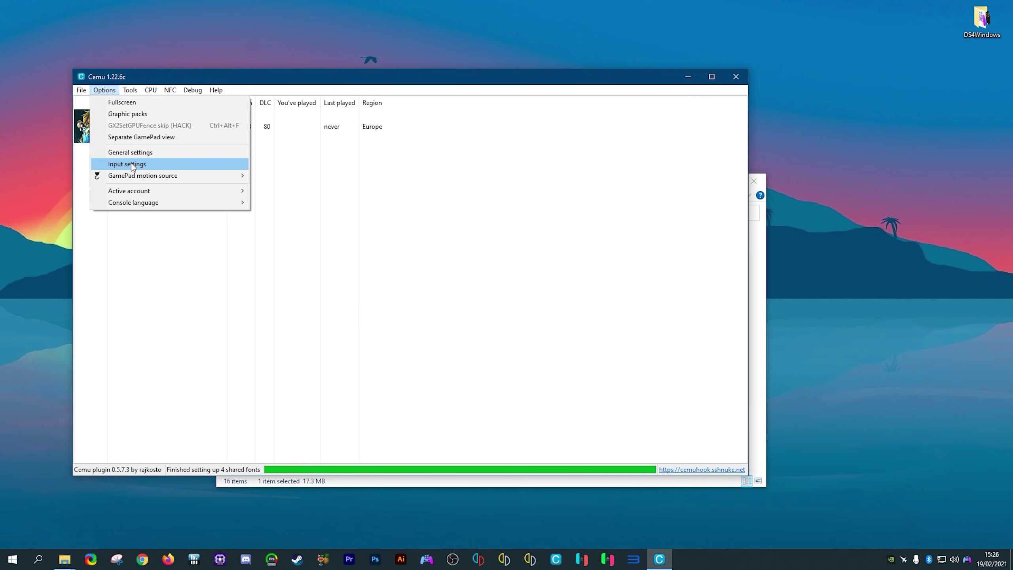
pyautogui.moveTo(137, 179)
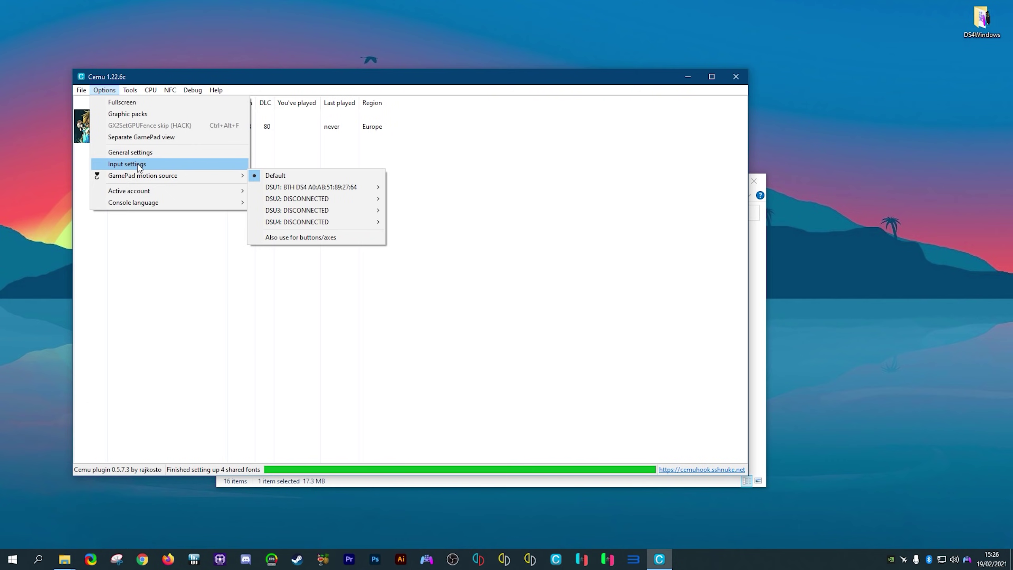
pyautogui.click(136, 164)
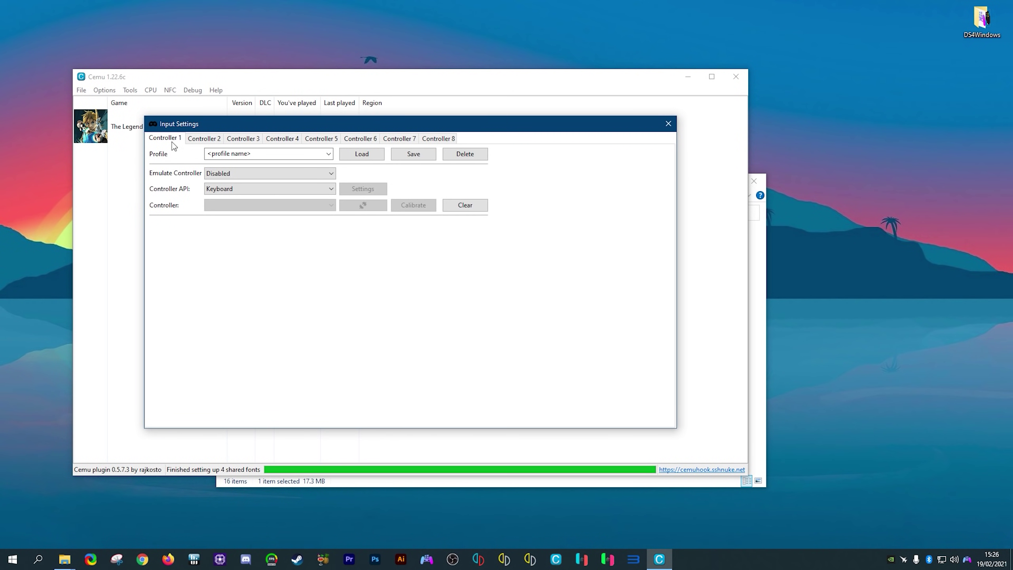
# - Switch to DS4Windows, examine its connected controllers list and its settings, and return to Cemu's input settings
pyautogui.click(968, 561)
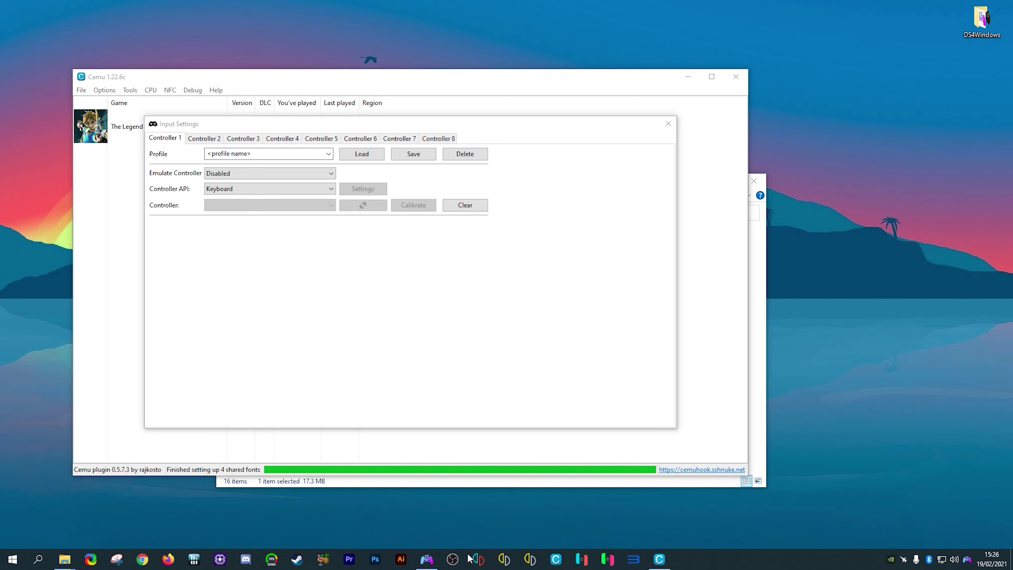
pyautogui.click(426, 558)
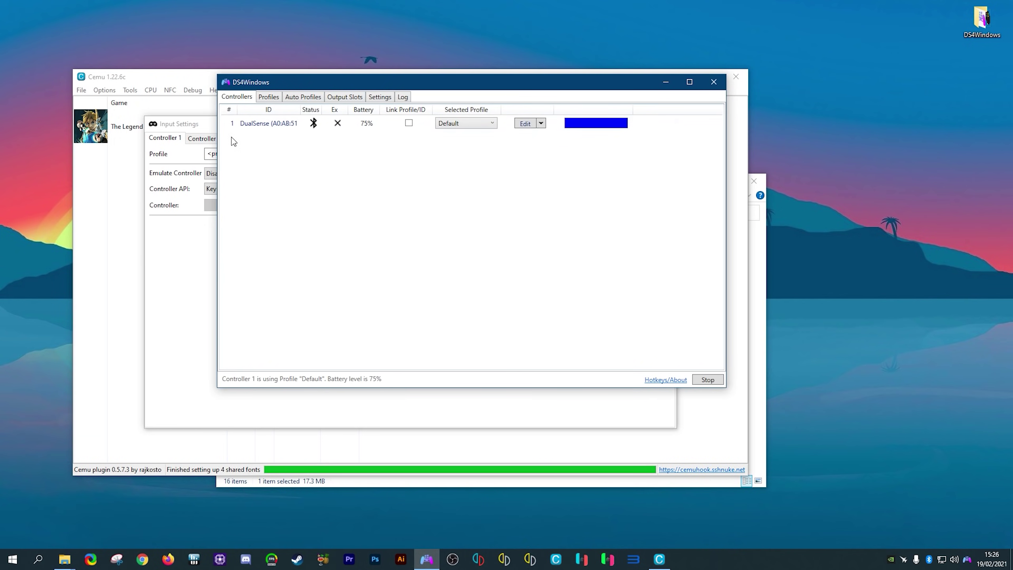
pyautogui.click(666, 82)
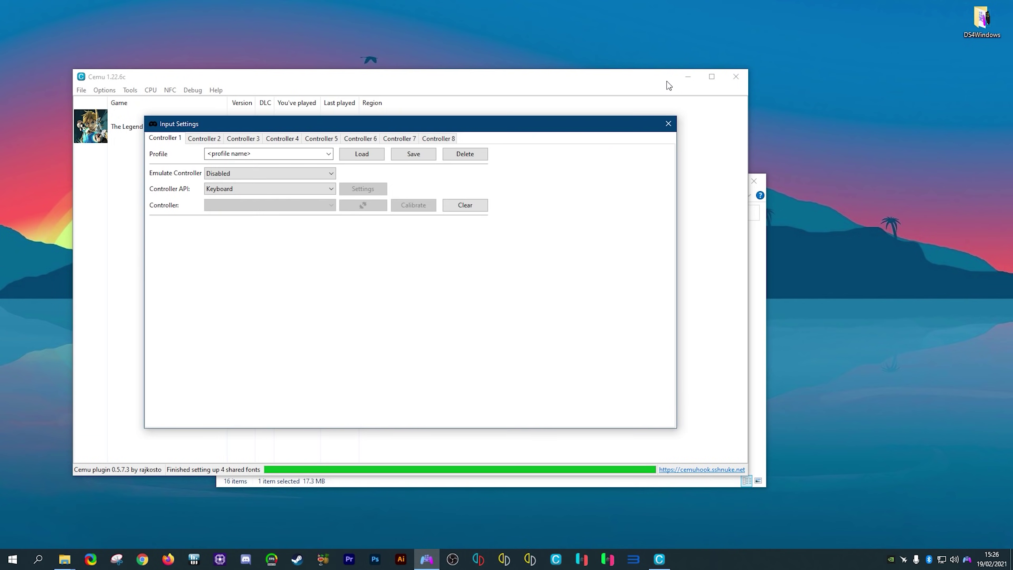
pyautogui.click(967, 561)
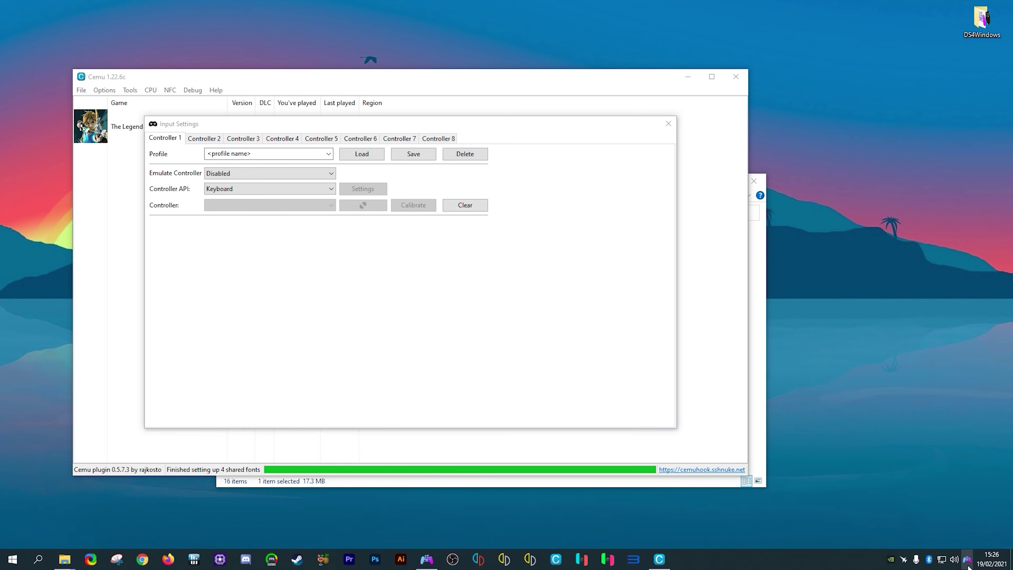
pyautogui.click(426, 558)
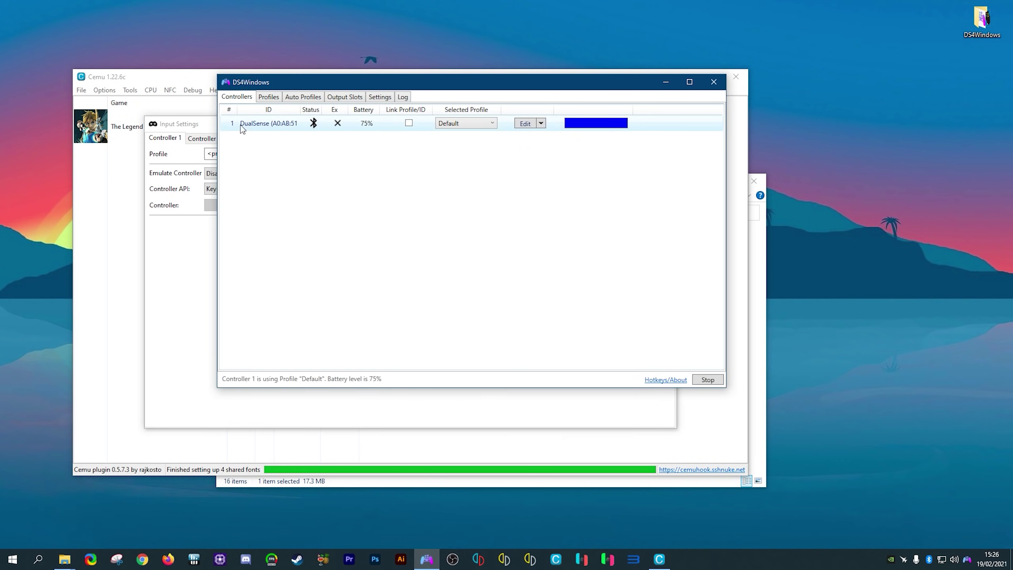
pyautogui.click(387, 99)
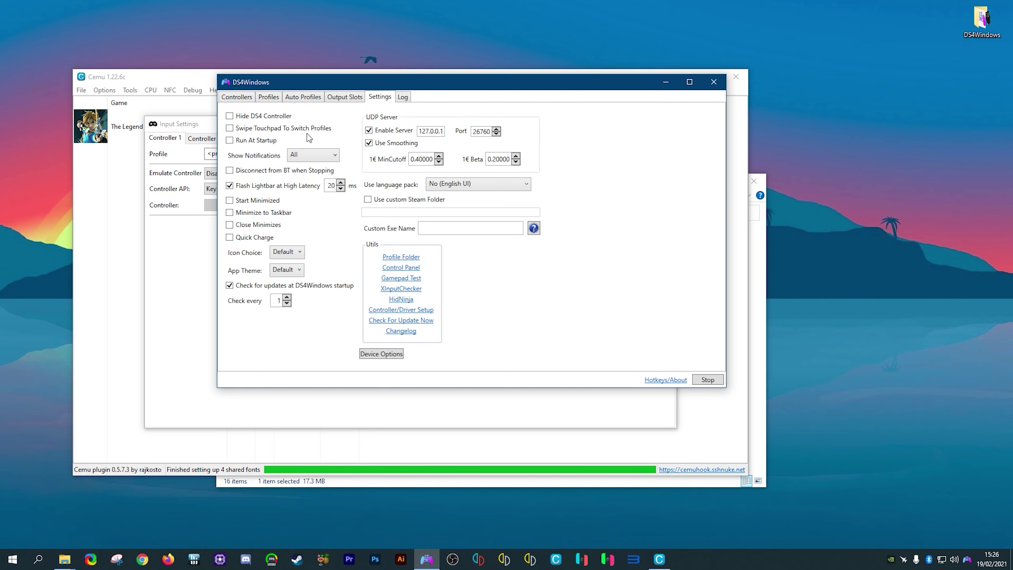
pyautogui.click(237, 97)
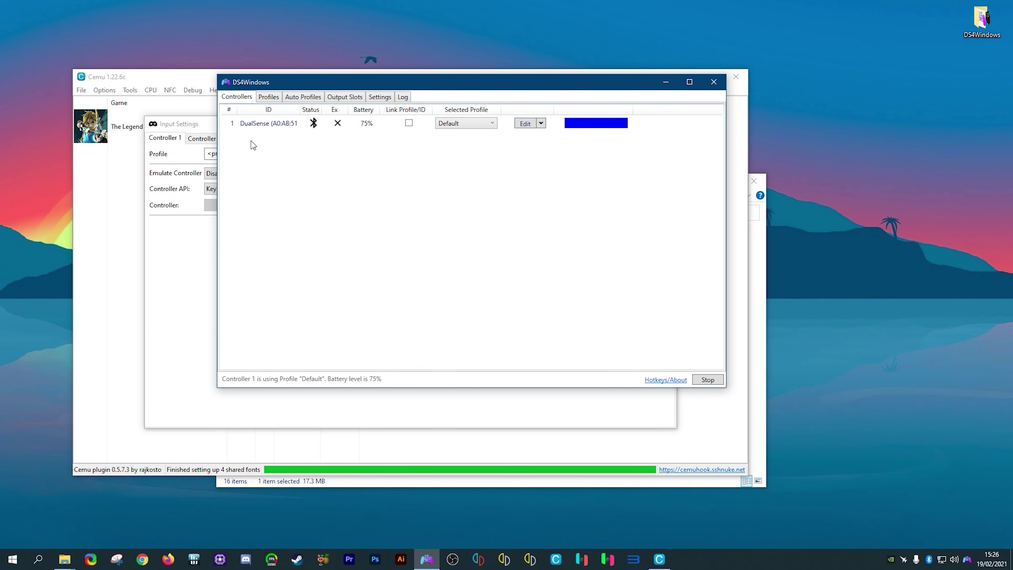
pyautogui.click(664, 83)
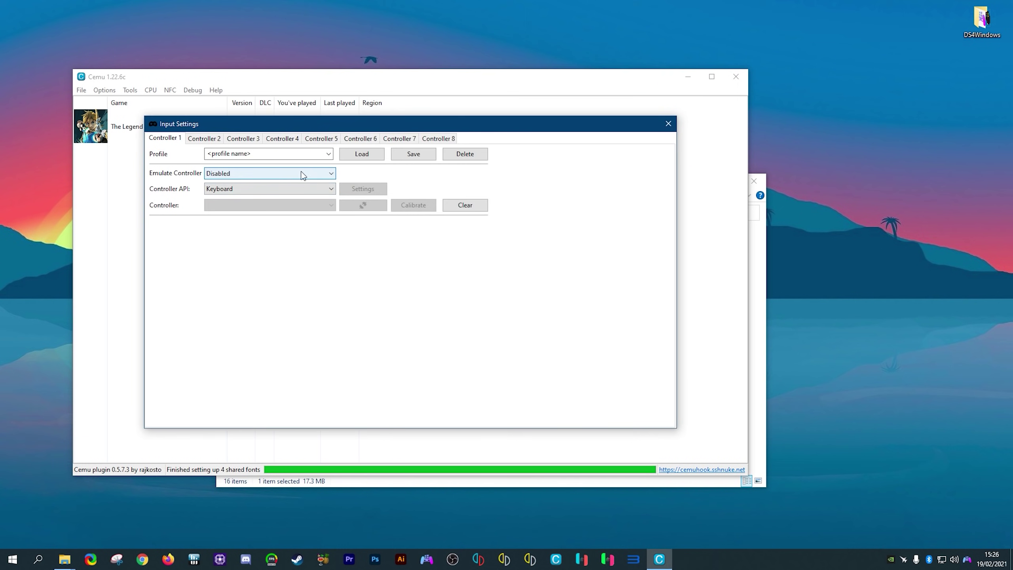
# - Set Controller 1 to emulate the Wii U Gamepad, using the XInput API with Controller 1 as the device
pyautogui.click(328, 174)
pyautogui.click(255, 192)
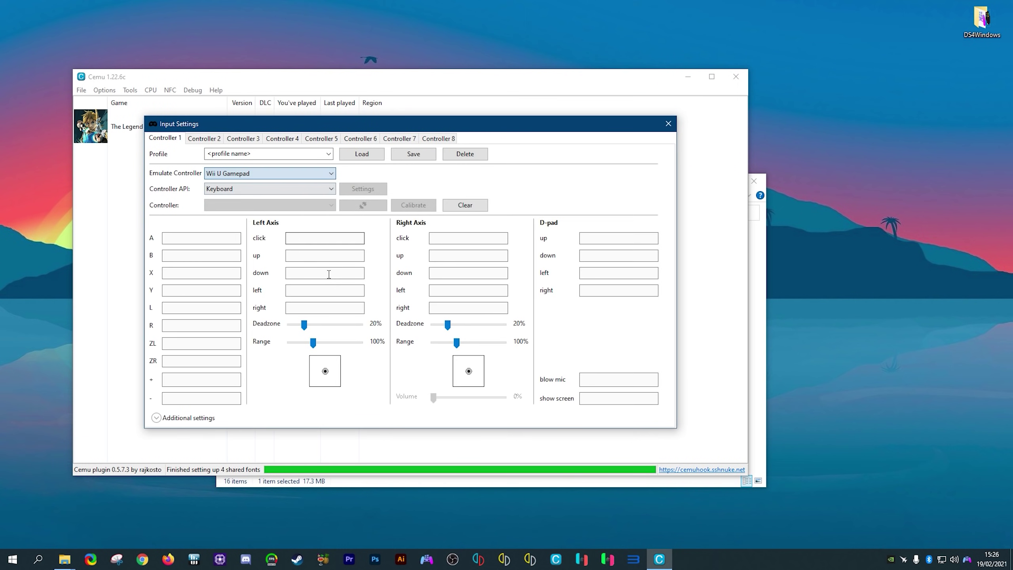
pyautogui.click(325, 190)
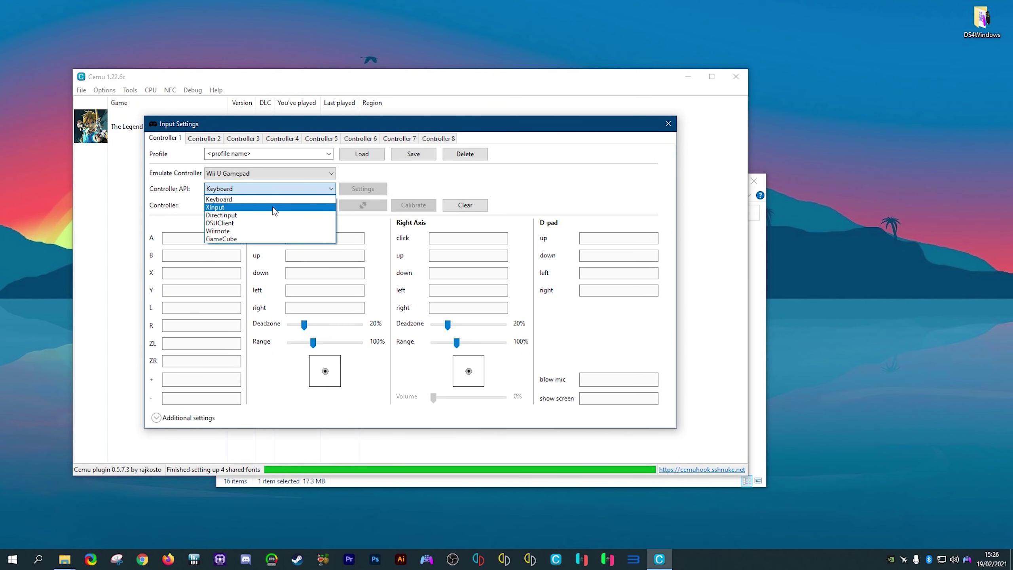
pyautogui.click(218, 207)
pyautogui.click(325, 205)
pyautogui.click(234, 217)
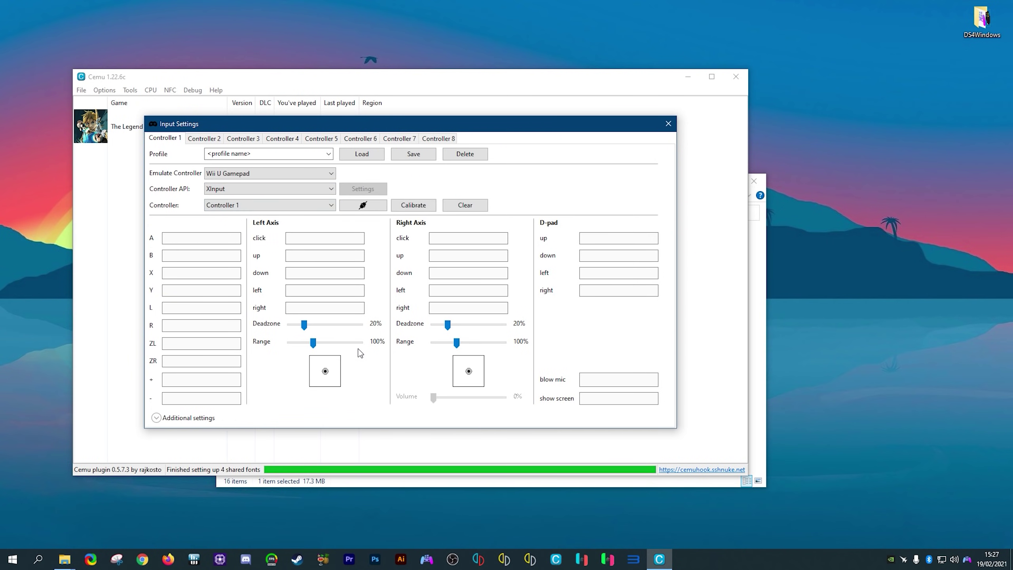
# - Map A to B, B to A, X to Y, Y to X, the remaining buttons, sticks and D-pad to their counterparts, and blow mic to F
pyautogui.click(208, 240)
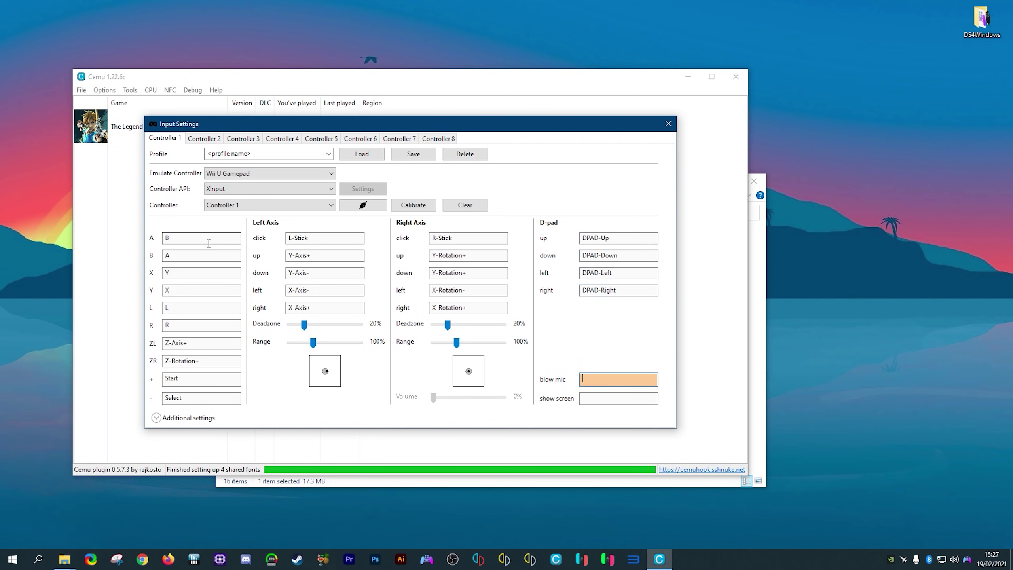
pyautogui.press('f')
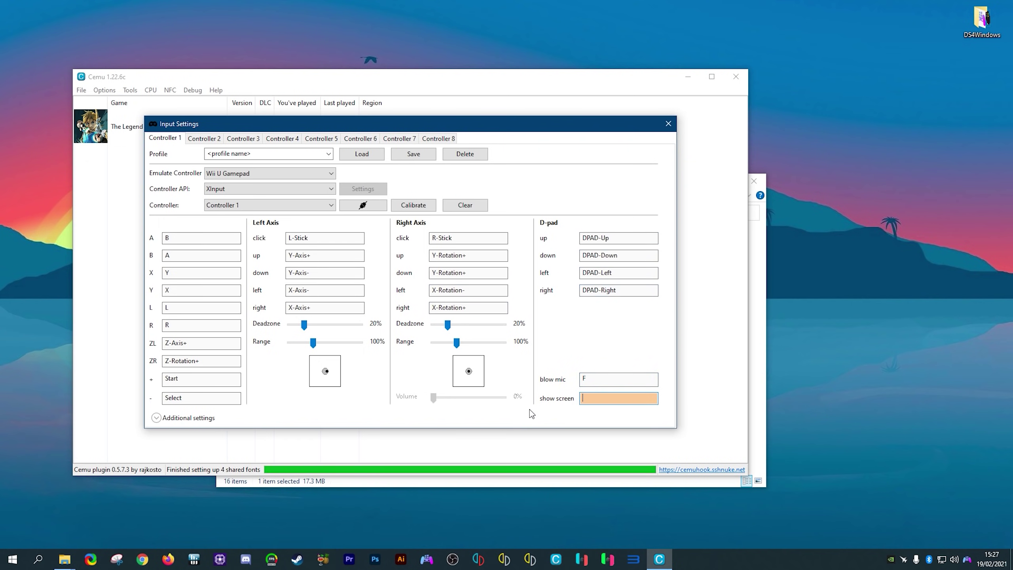
pyautogui.press('Tab')
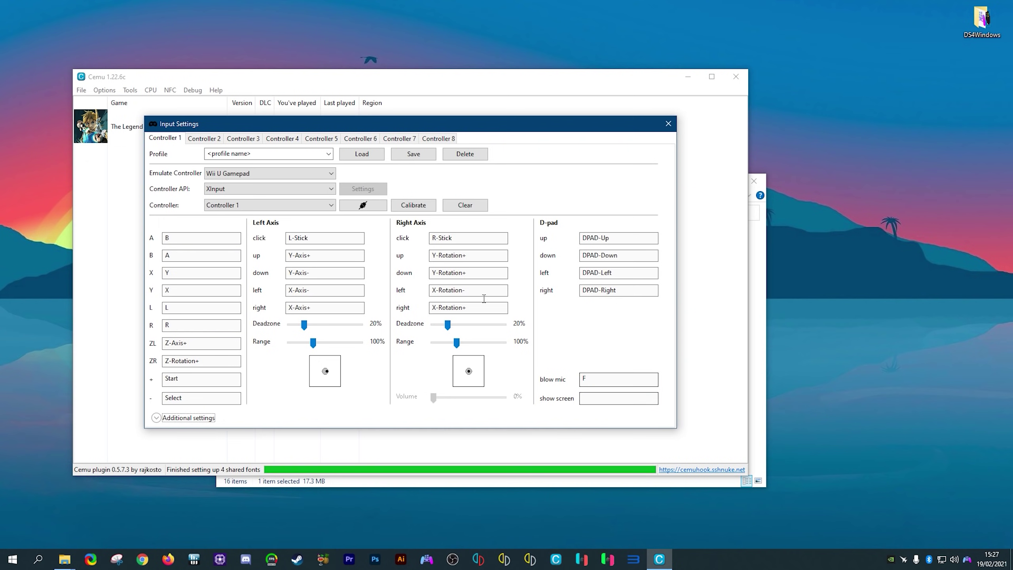
# - Expand the additional settings, set the rumble to 25% and set the left axis deadzone to 25%
pyautogui.click(157, 418)
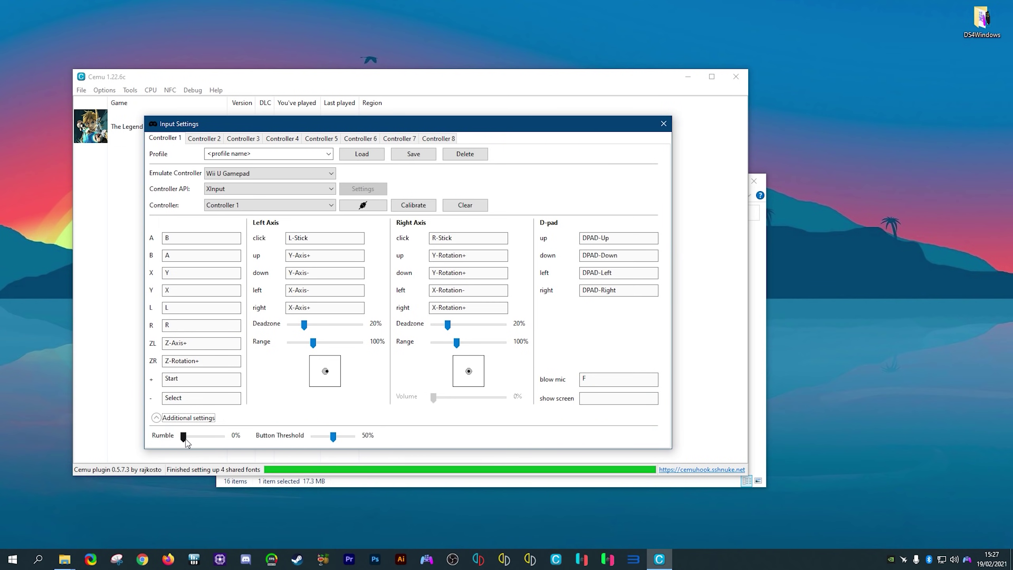
pyautogui.moveTo(183, 437)
pyautogui.mouseDown()
pyautogui.moveTo(203, 440)
pyautogui.moveTo(195, 440)
pyautogui.mouseUp()
pyautogui.moveTo(306, 329); pyautogui.dragTo(312, 328)
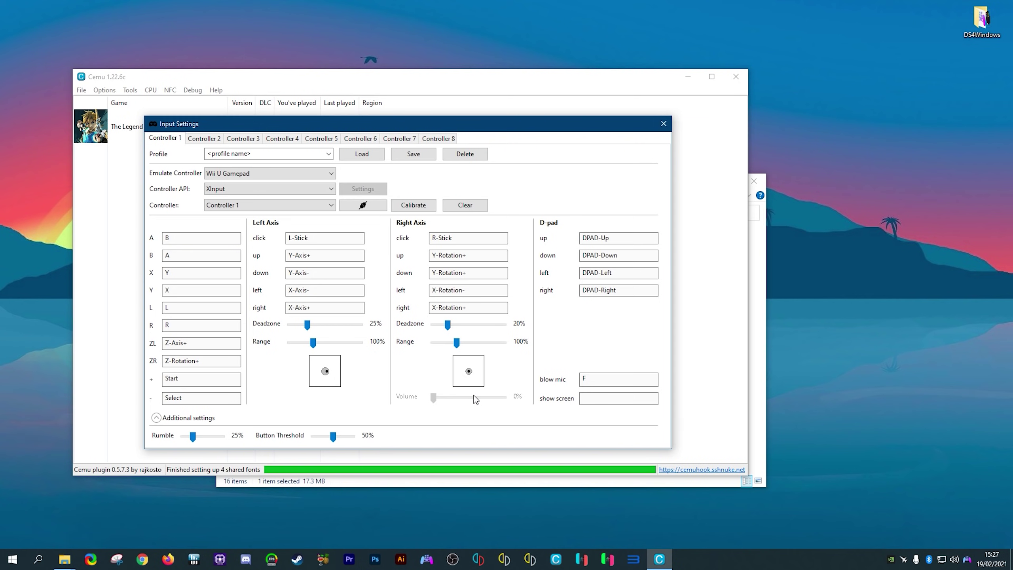
# - Save the Controller 1 configuration as a profile named Pad 1 and load that profile
pyautogui.click(269, 159)
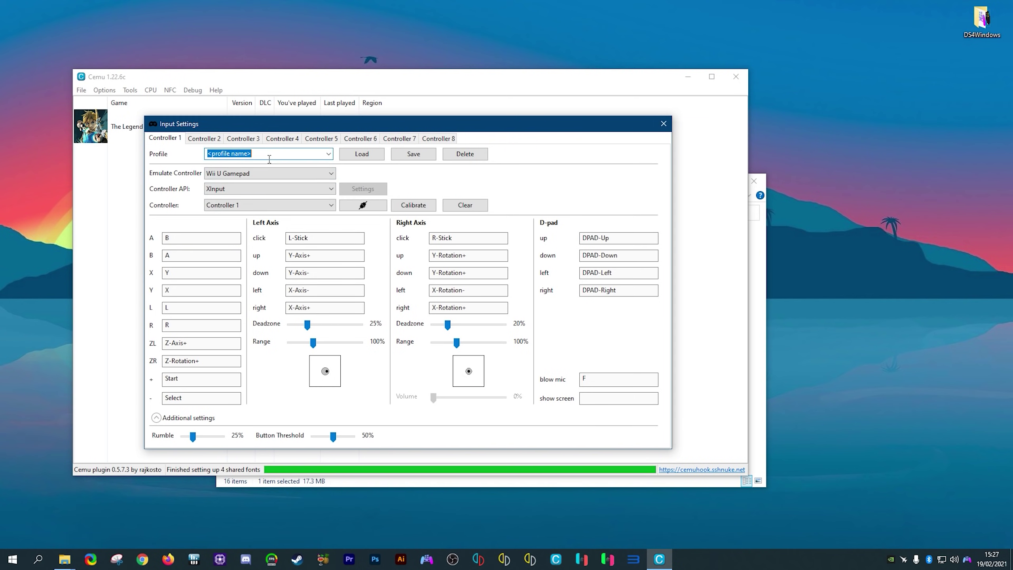
pyautogui.write('Pad 1')
pyautogui.click(413, 154)
pyautogui.click(328, 153)
pyautogui.click(215, 164)
pyautogui.click(362, 154)
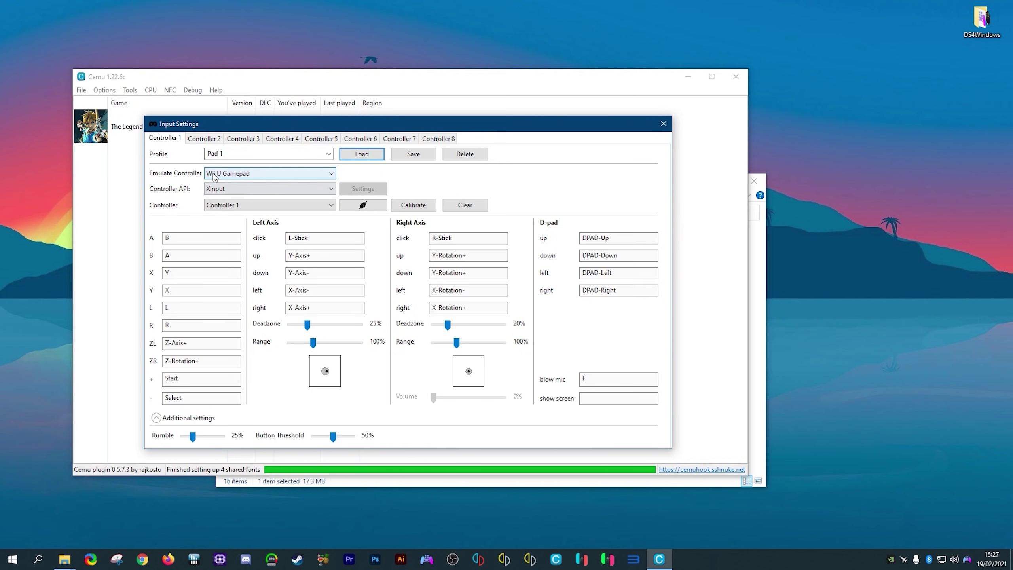
# - Set Controller 2 to emulate the Wii U Pro Controller, compare it with Controller 1 and close the input settings
pyautogui.click(204, 139)
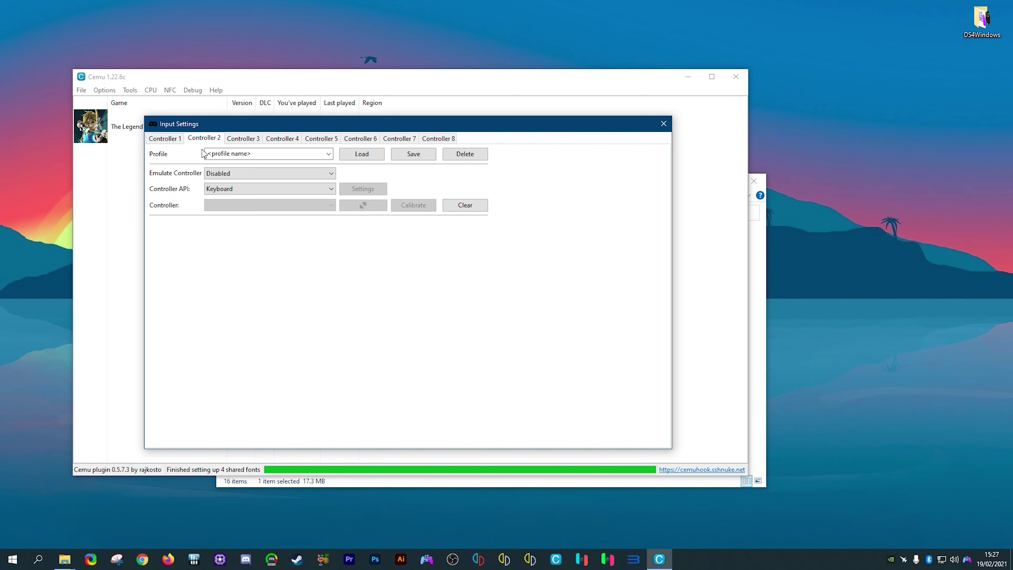
pyautogui.click(298, 173)
pyautogui.click(261, 199)
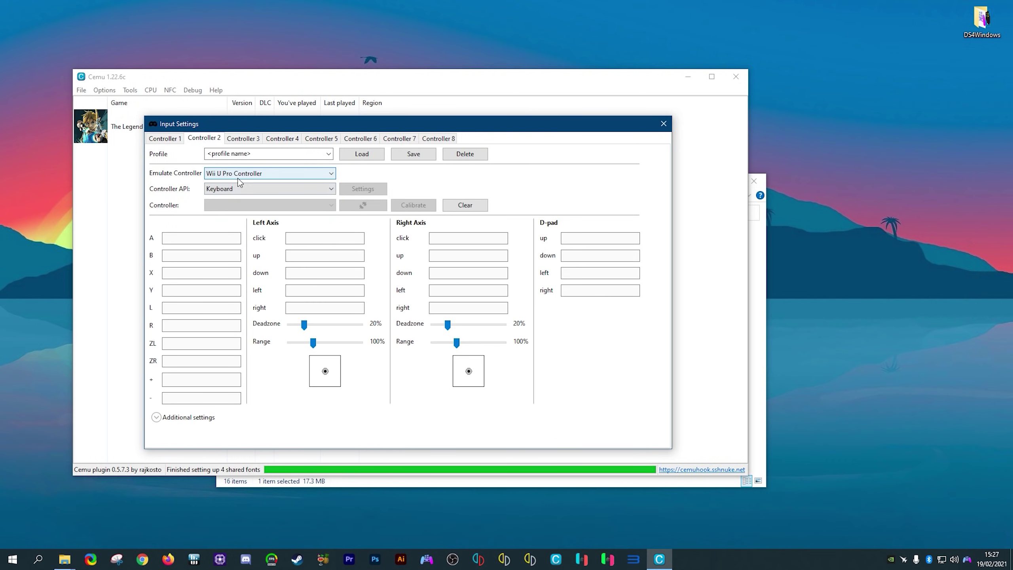
pyautogui.click(171, 139)
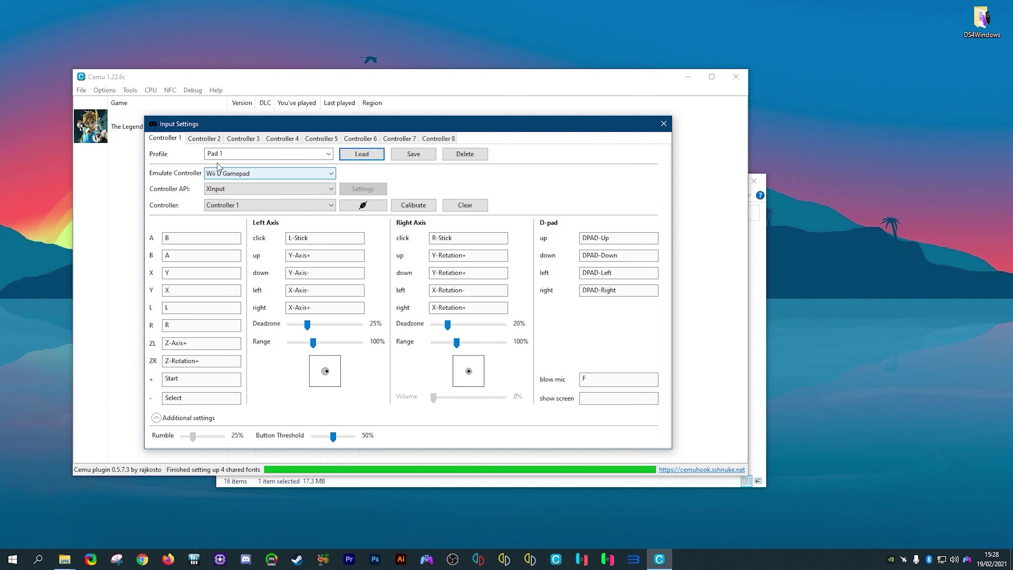
pyautogui.click(198, 138)
pyautogui.click(160, 139)
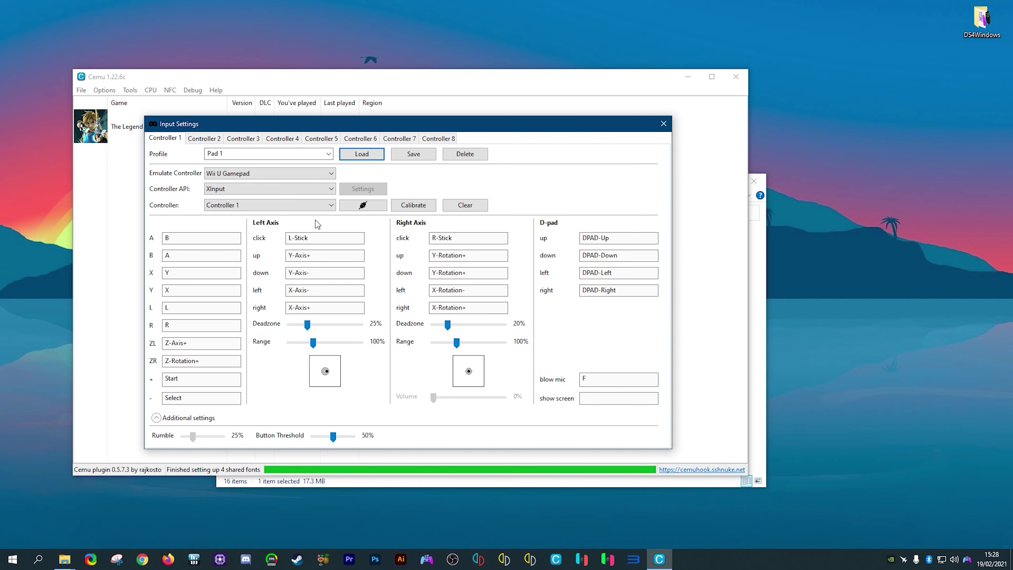
pyautogui.click(663, 124)
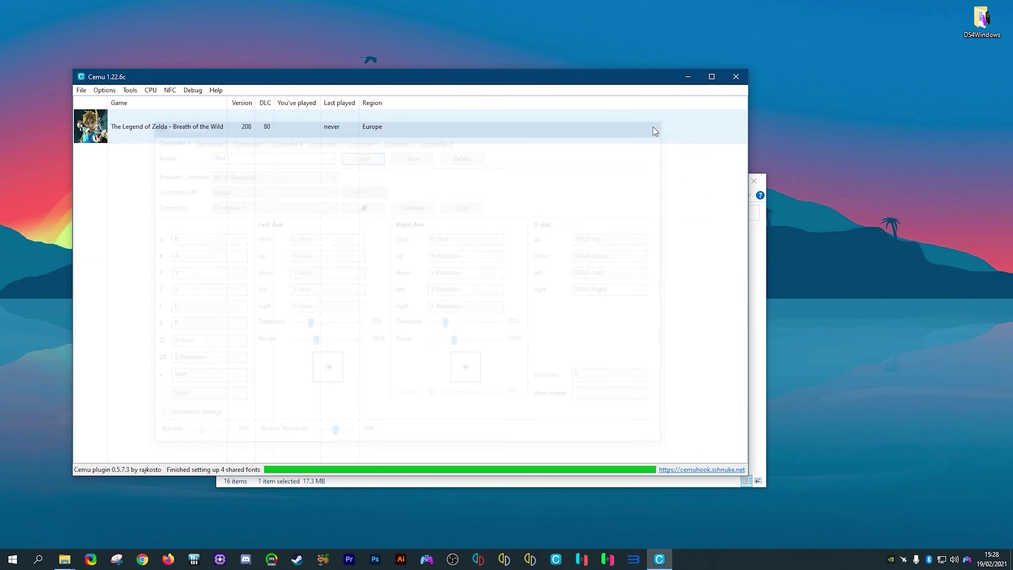
# - Set the GamePad motion source to the DSU1 controller by slot and check that selection
pyautogui.click(104, 90)
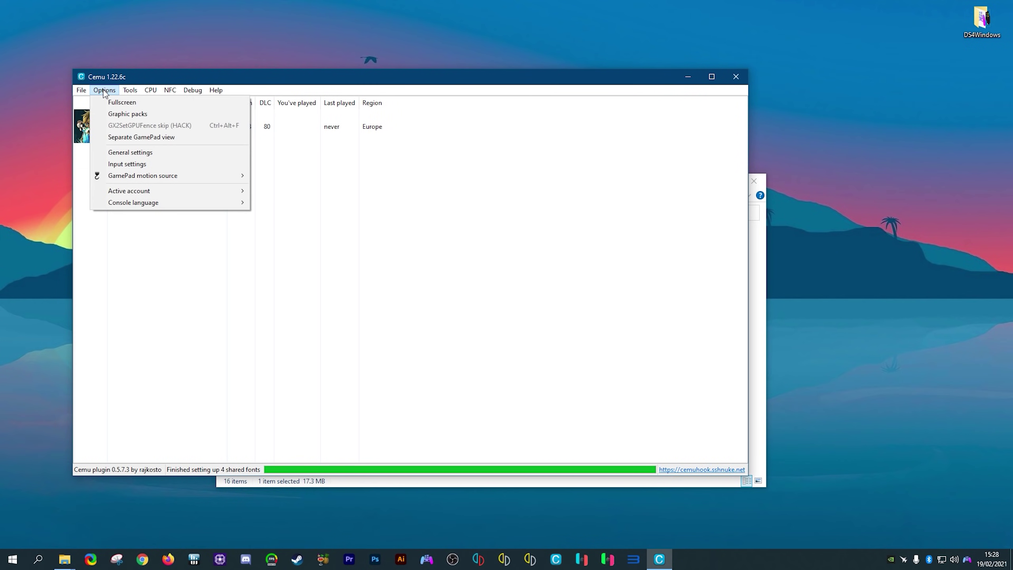
pyautogui.moveTo(144, 176)
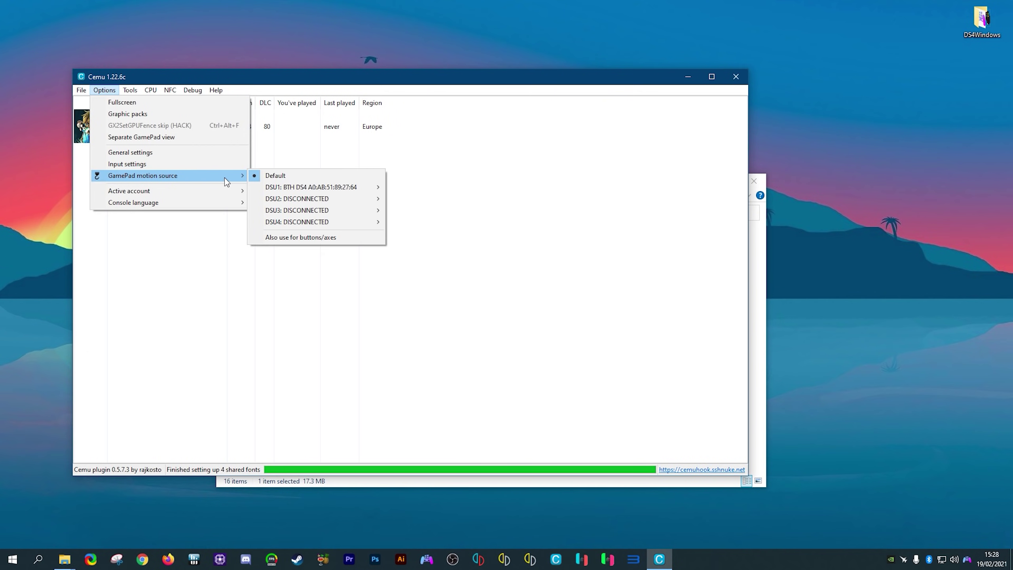
pyautogui.moveTo(315, 189)
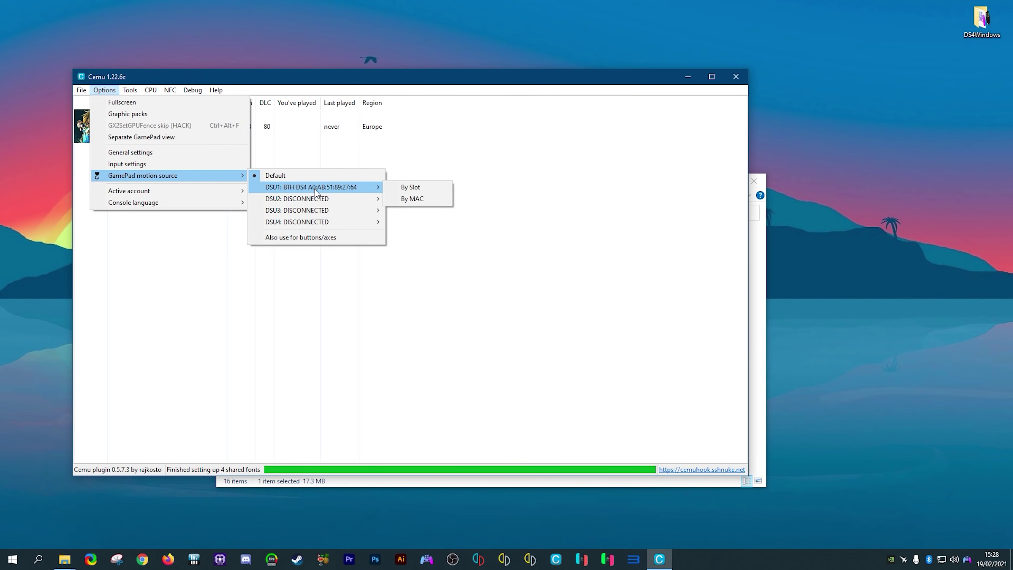
pyautogui.click(420, 189)
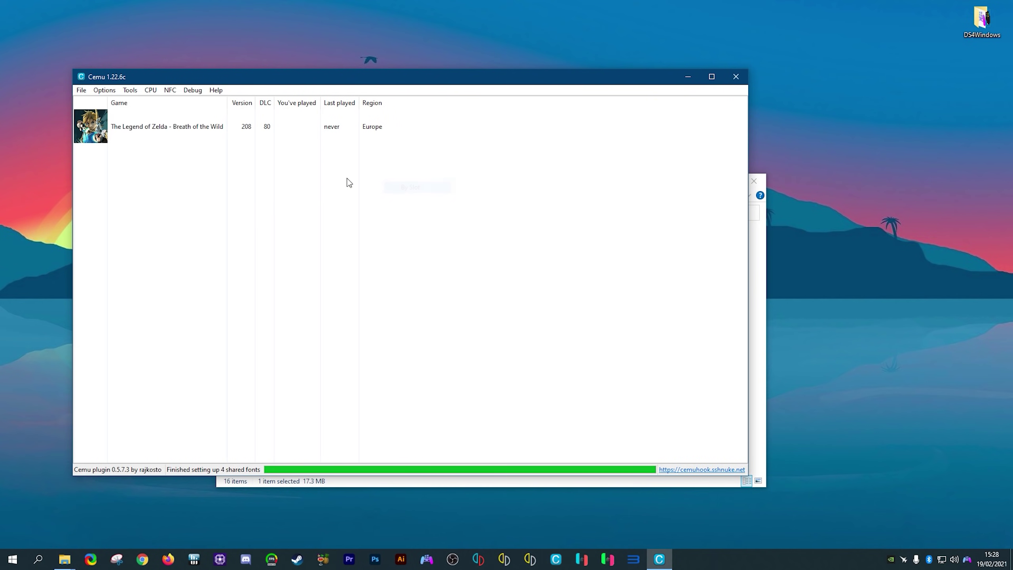
pyautogui.click(105, 90)
pyautogui.moveTo(193, 176)
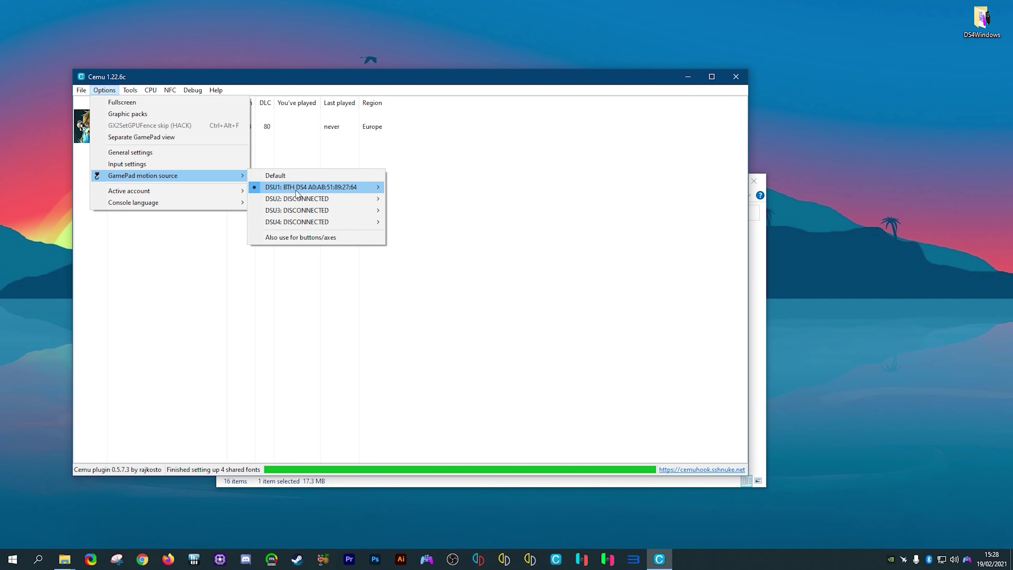
pyautogui.moveTo(303, 187)
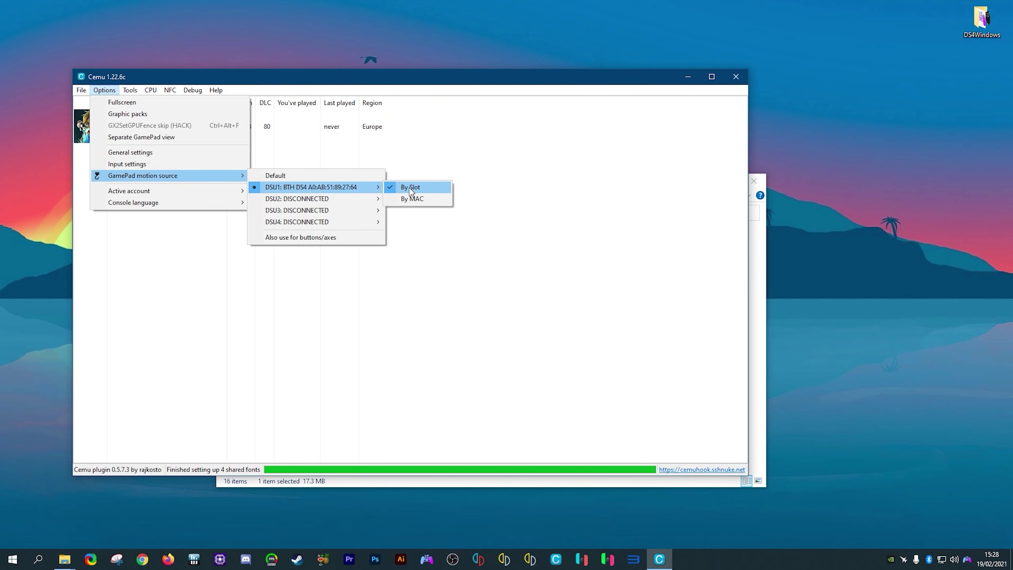
# - Switch to DS4Windows, check its UDP server and smoothing options, and return to Cemu's options
pyautogui.click(426, 559)
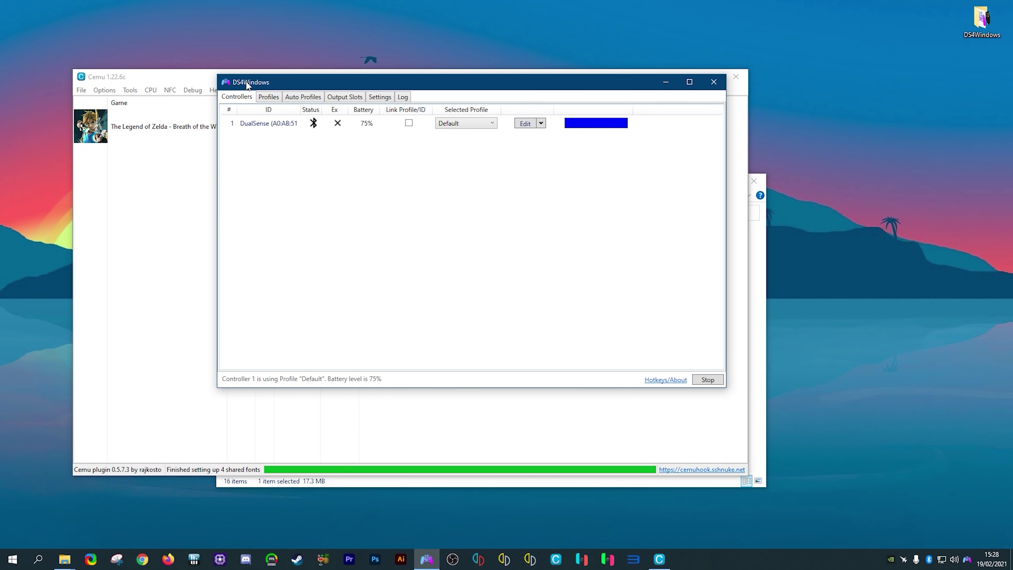
pyautogui.click(379, 97)
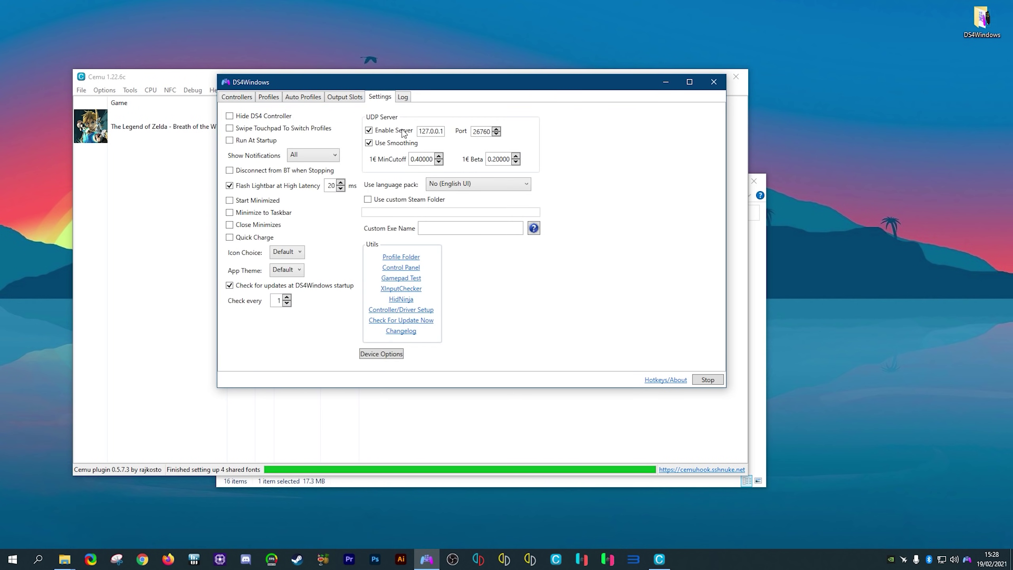
pyautogui.click(369, 143)
pyautogui.click(665, 82)
pyautogui.click(104, 90)
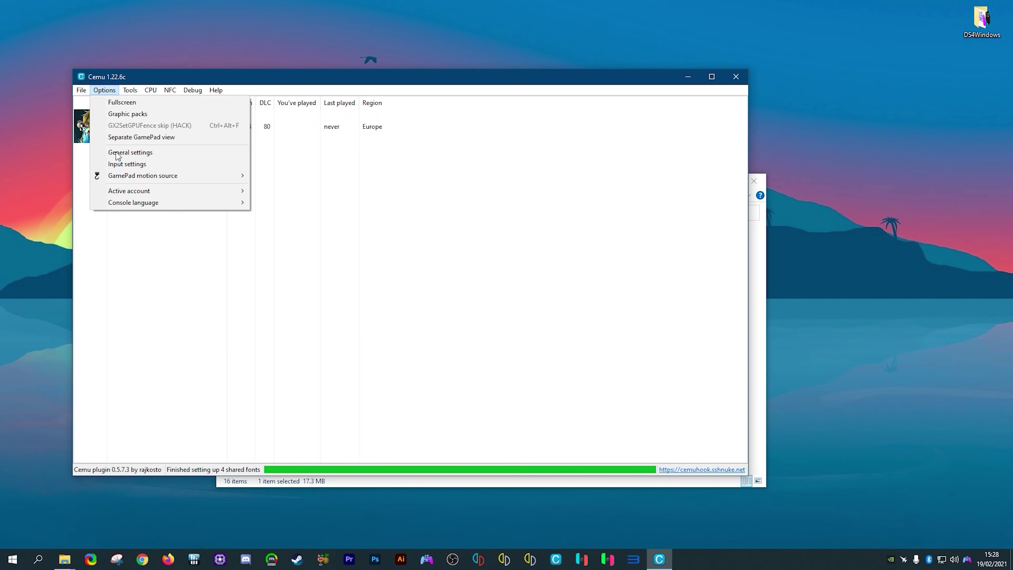
# - Check that the GamePad motion source is set to the DSU1 controller by slot, and leave the options
pyautogui.moveTo(181, 176)
pyautogui.moveTo(301, 191)
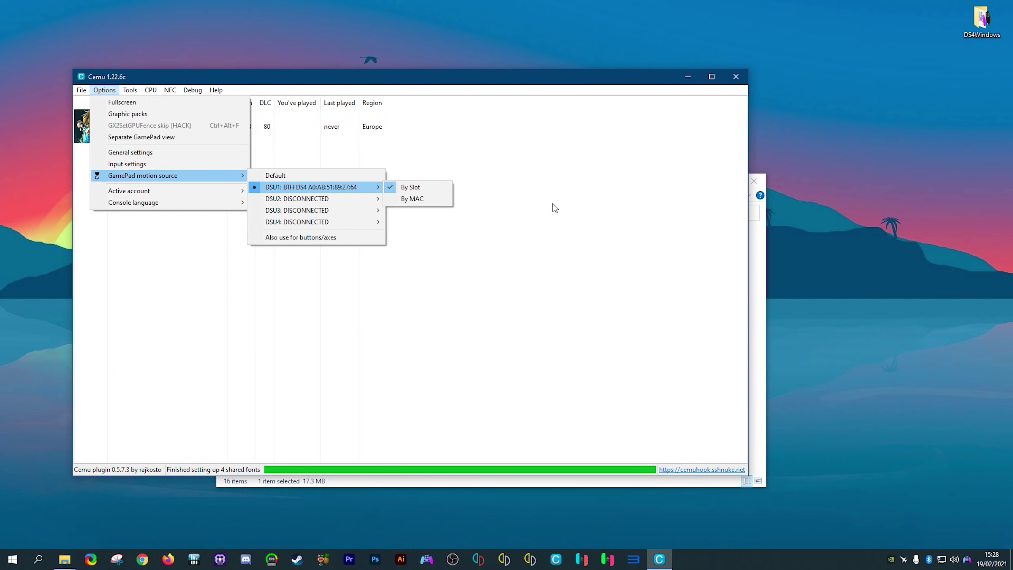
pyautogui.click(534, 192)
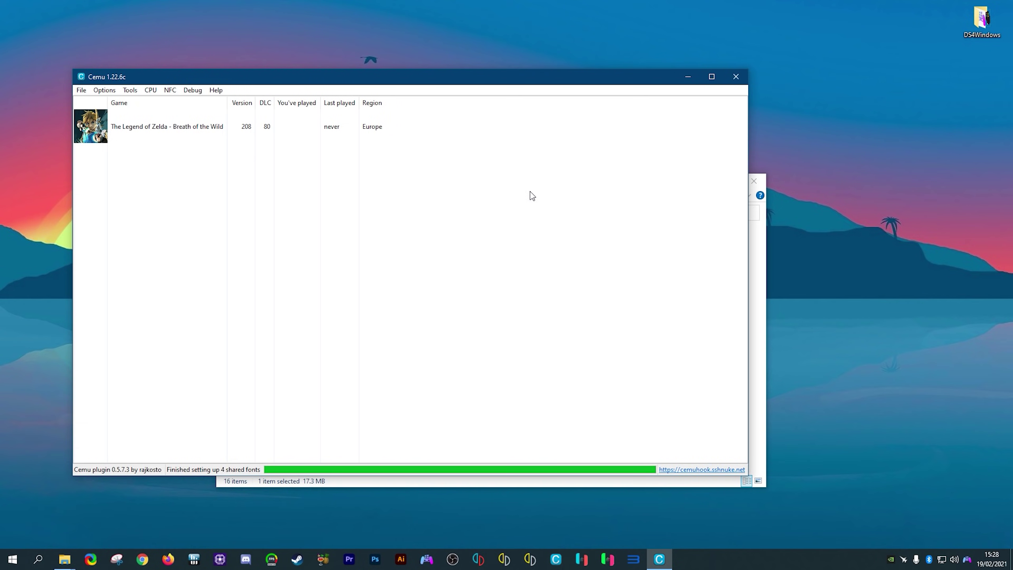
pyautogui.click(105, 90)
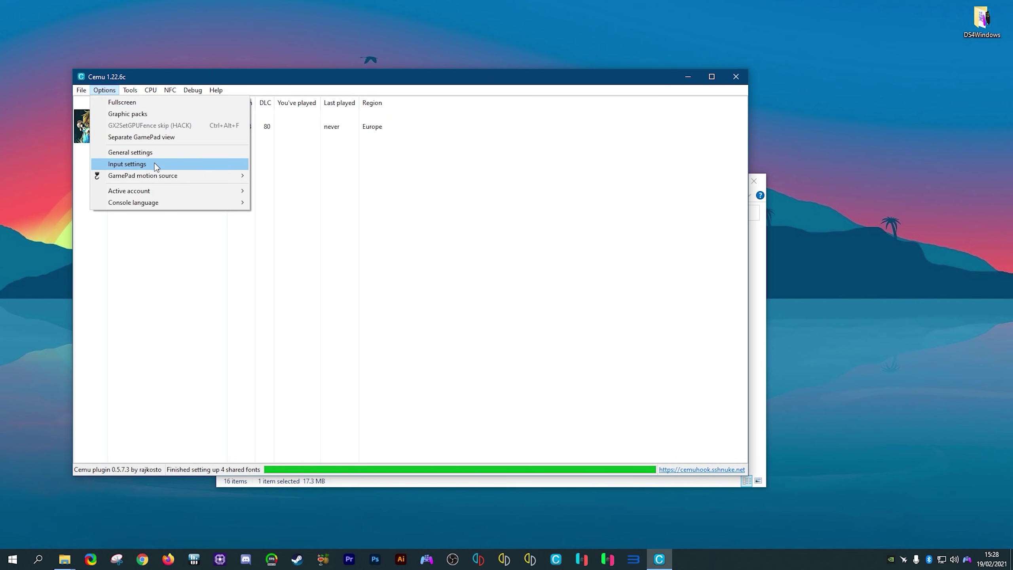
pyautogui.click(504, 176)
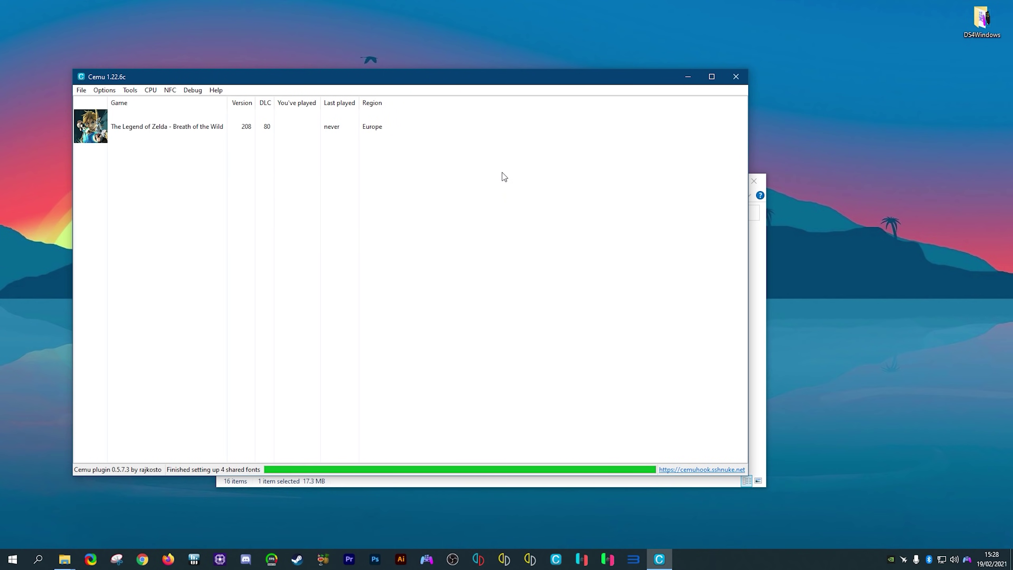
# - In the Breath of the Wild game profile, set the CPU mode to Multi-core recompiler and the thread quantum to 45000 cycles
pyautogui.rightClick(158, 129)
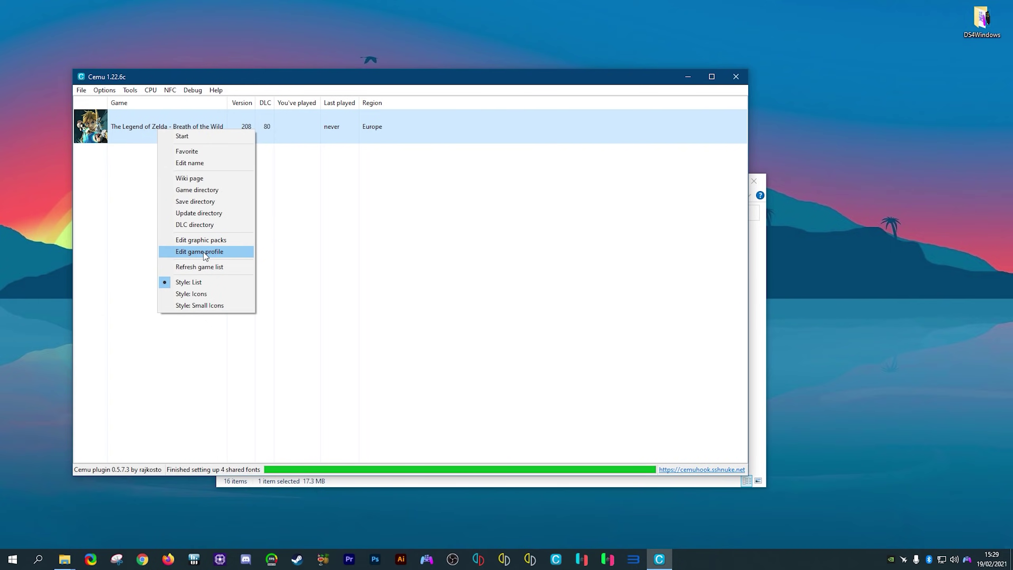
pyautogui.click(188, 252)
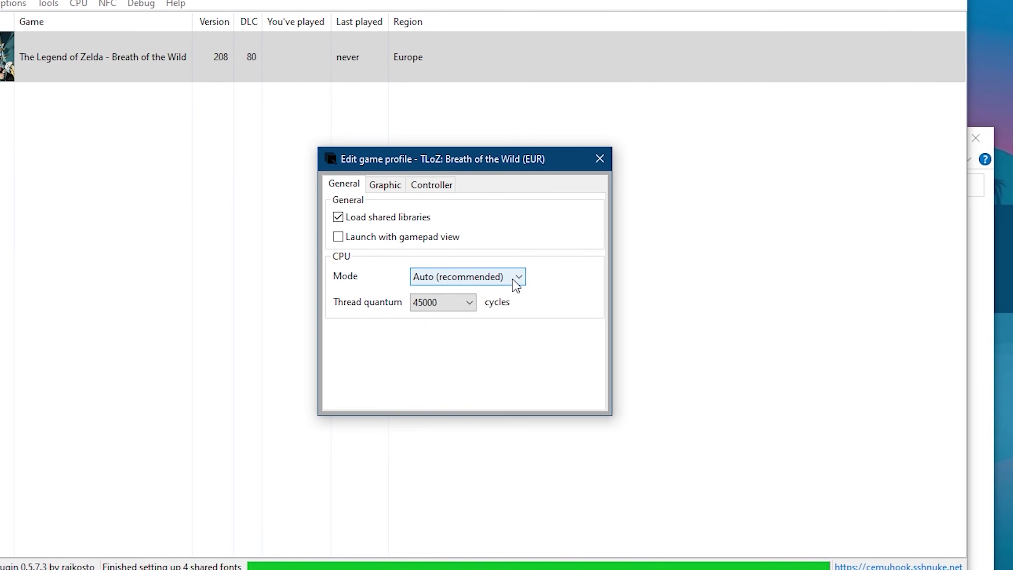
pyautogui.click(507, 277)
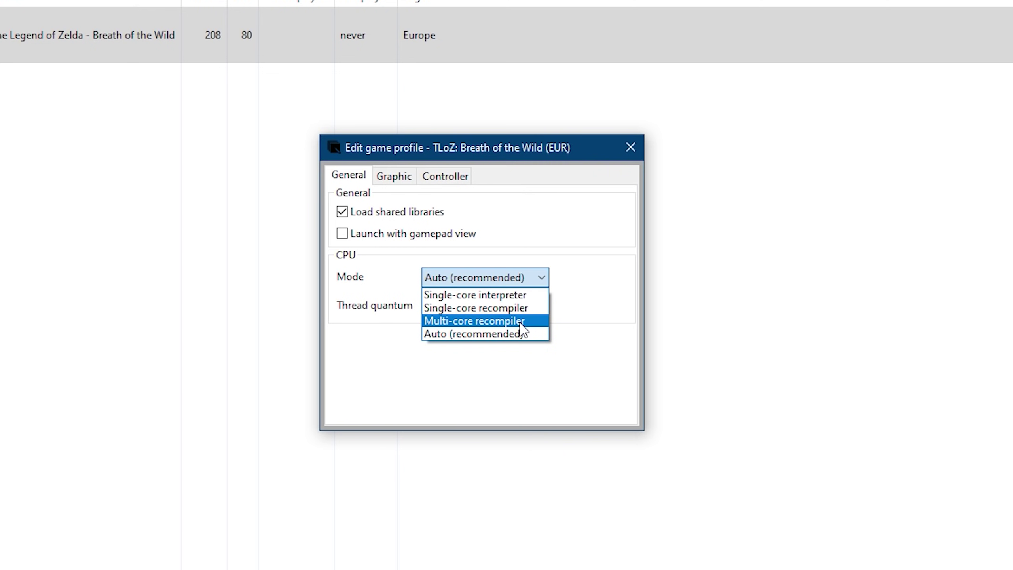
pyautogui.click(496, 322)
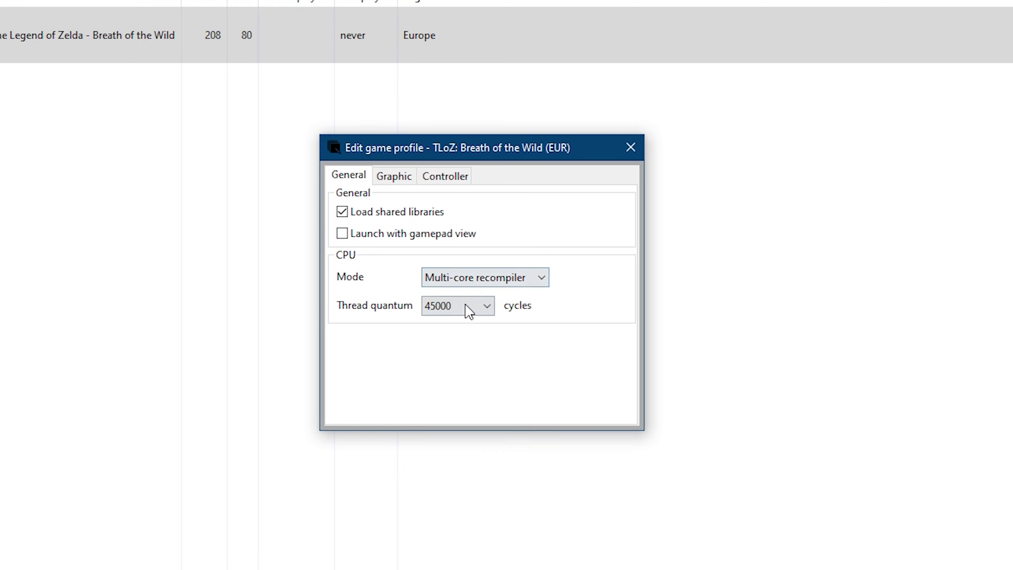
pyautogui.click(481, 306)
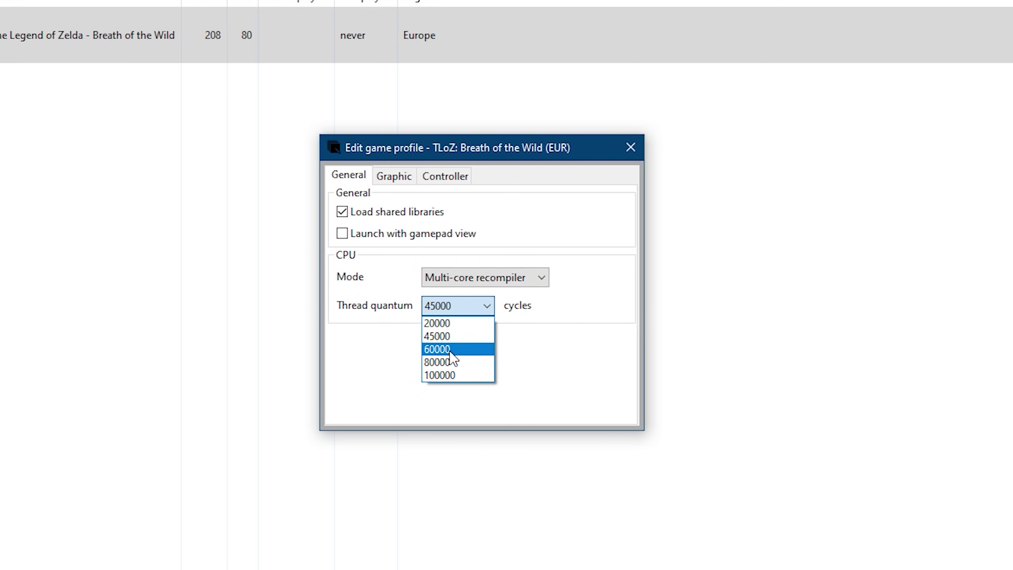
pyautogui.click(443, 336)
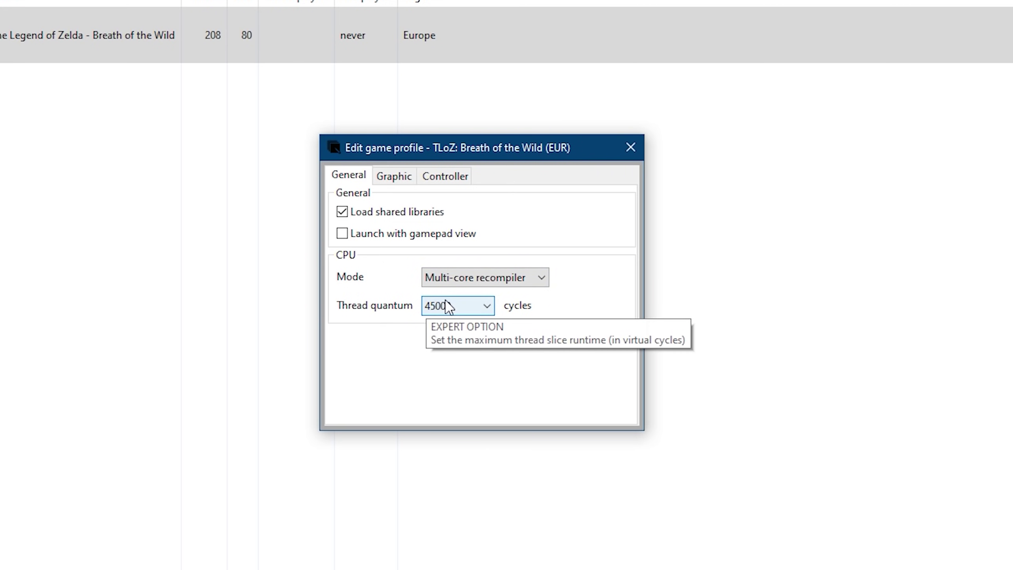
# - Review the game profile's shader accuracy and controller profile choices, recheck its general options, and close the profile
pyautogui.click(385, 183)
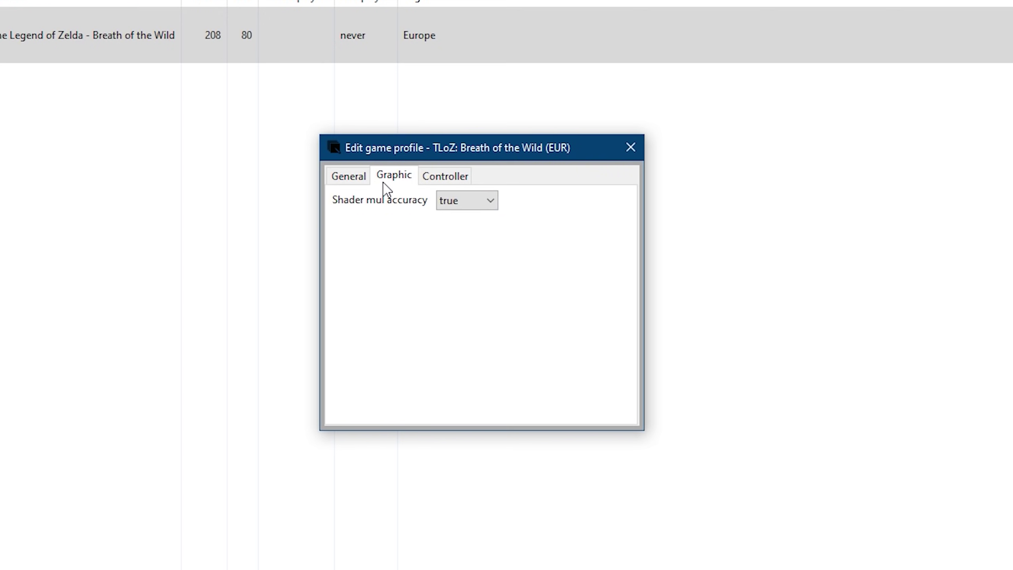
pyautogui.moveTo(457, 213)
pyautogui.click(444, 177)
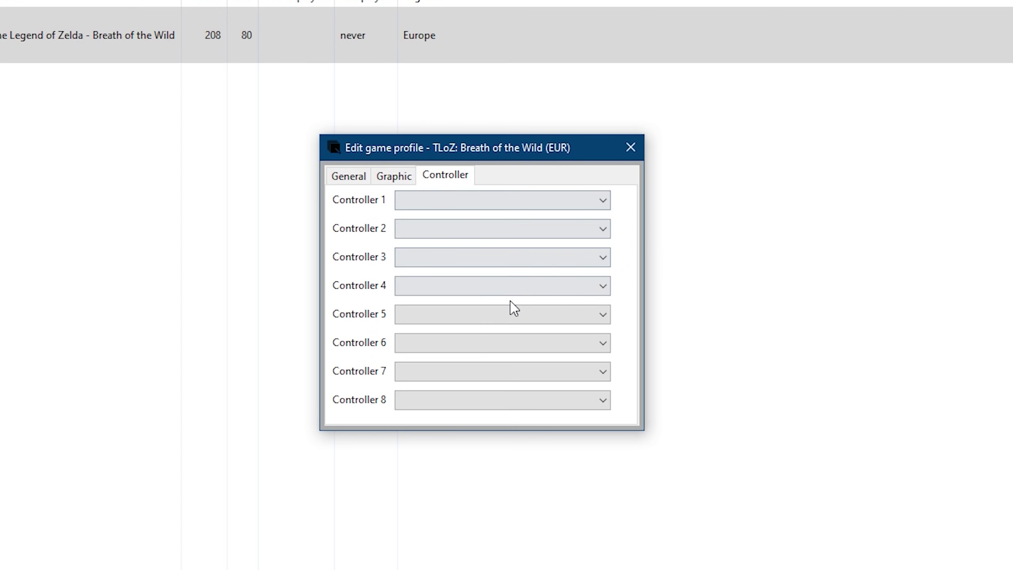
pyautogui.click(590, 206)
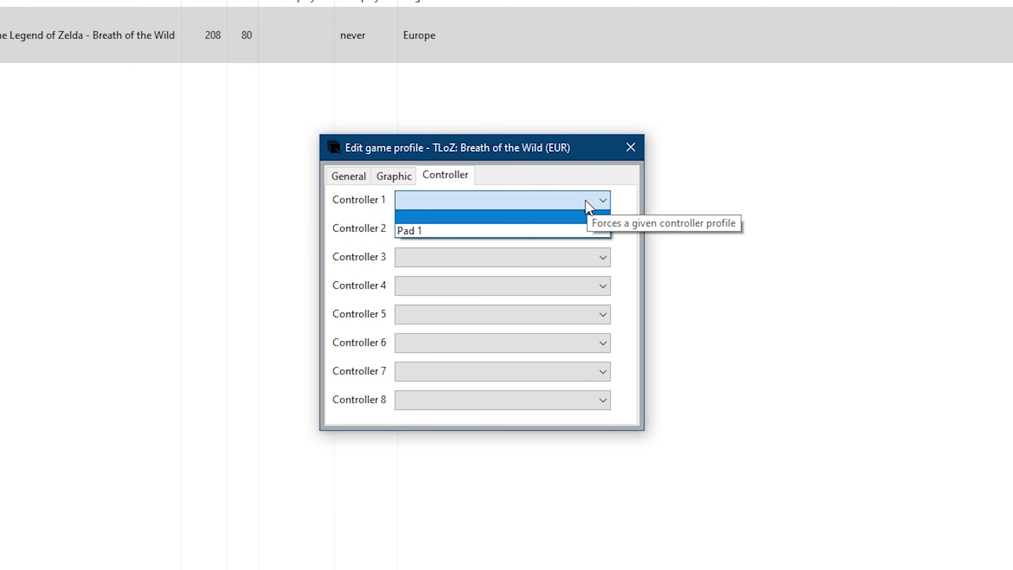
pyautogui.click(587, 204)
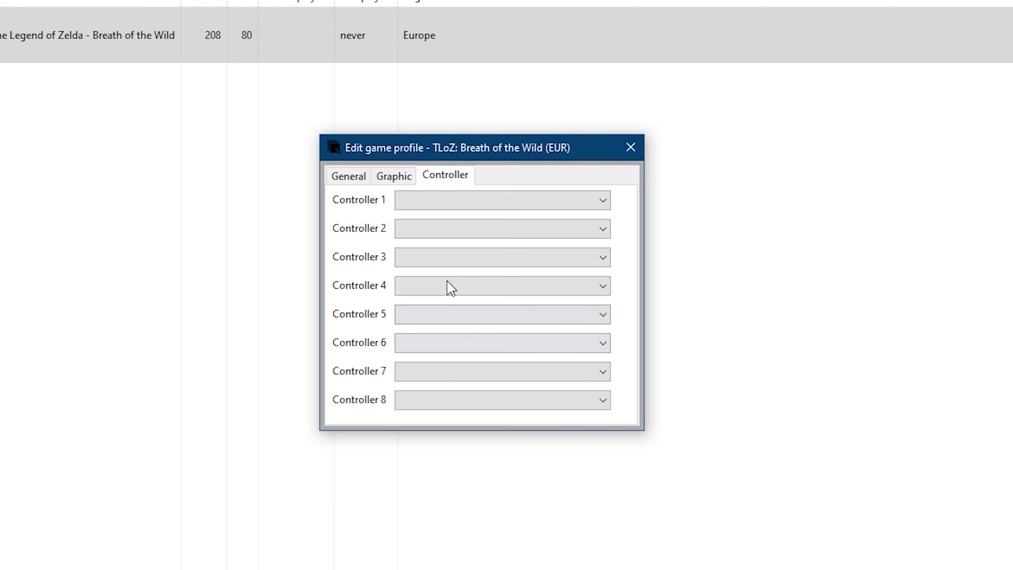
pyautogui.click(392, 178)
pyautogui.click(357, 177)
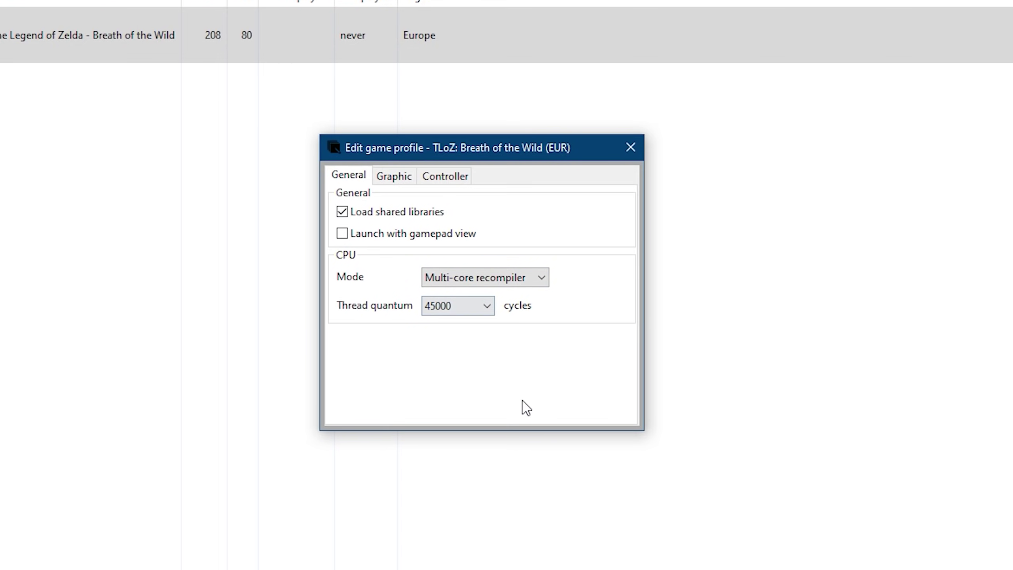
pyautogui.click(631, 147)
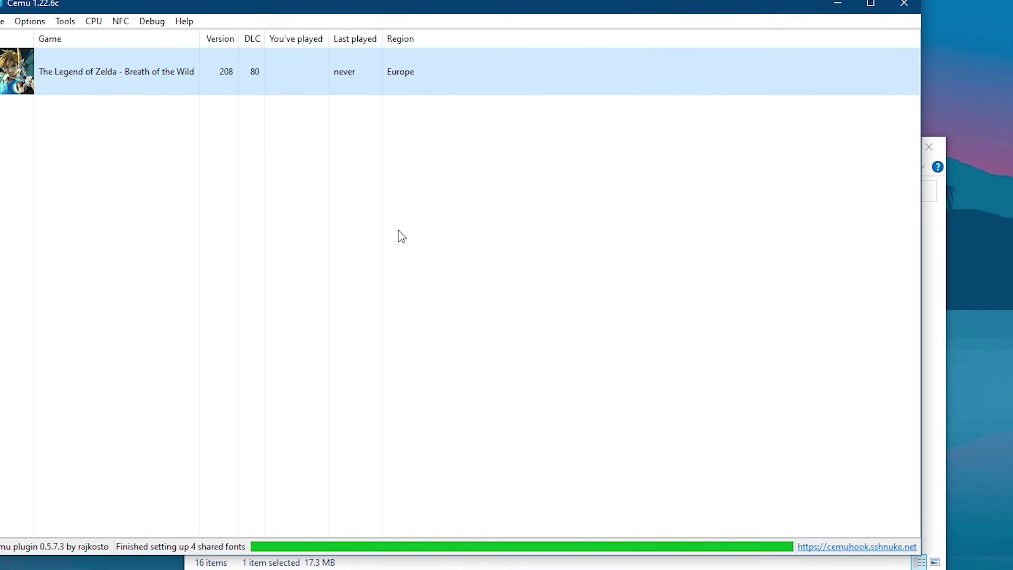
# - Try the Icons and Small Icons styles for the game list, and return it to the List style
pyautogui.click(144, 126)
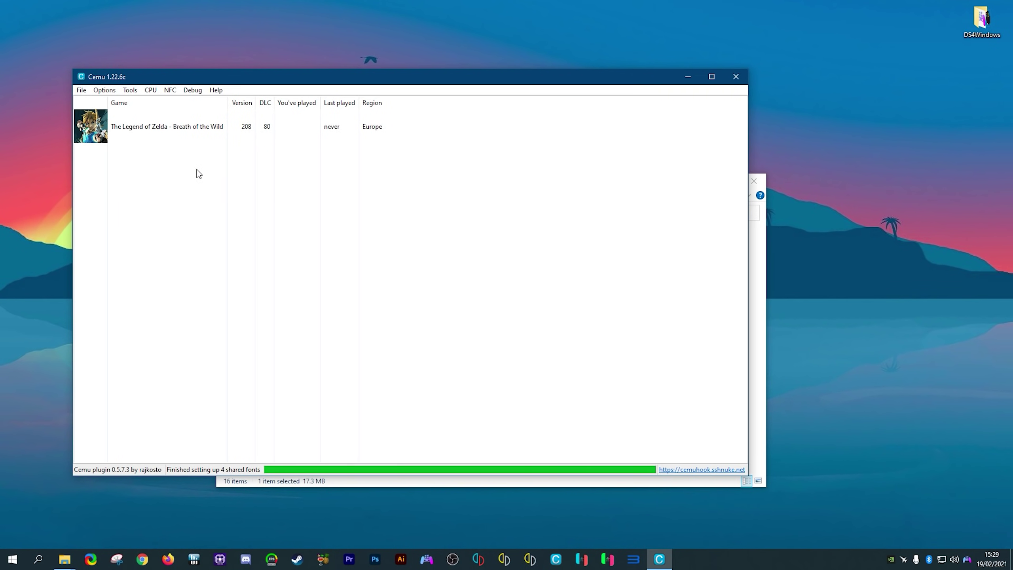
pyautogui.rightClick(159, 131)
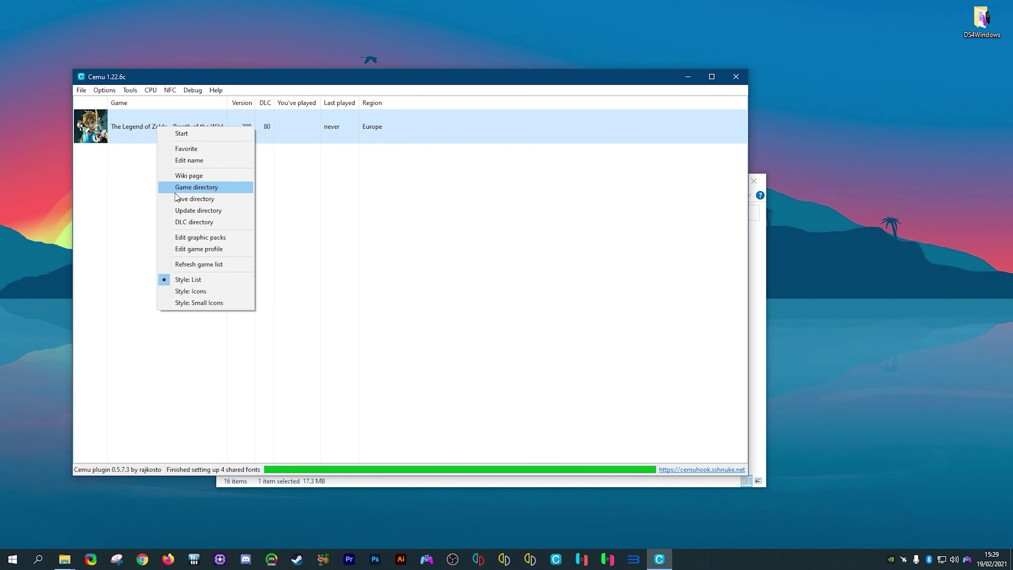
pyautogui.click(199, 291)
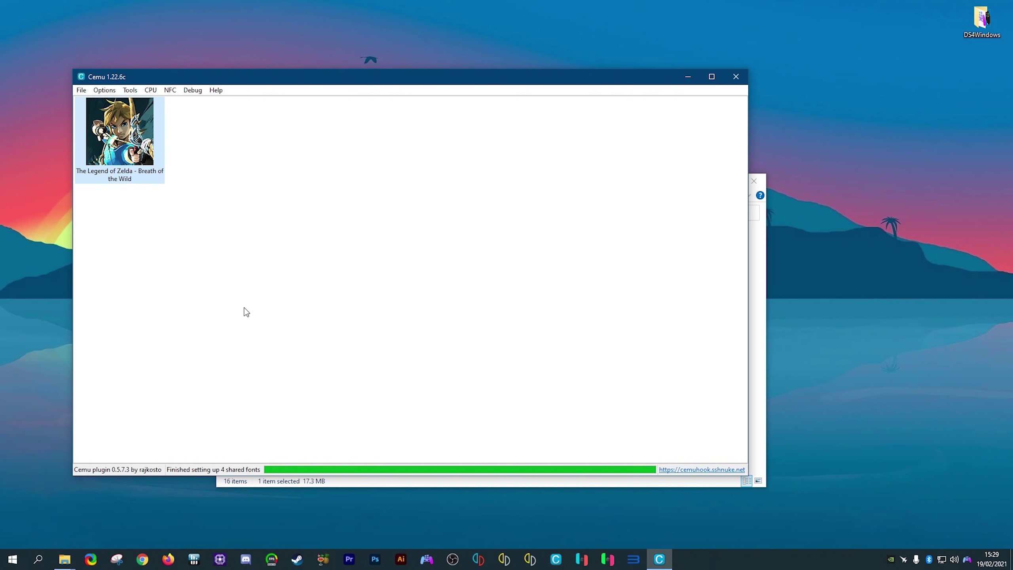
pyautogui.rightClick(136, 140)
pyautogui.click(194, 313)
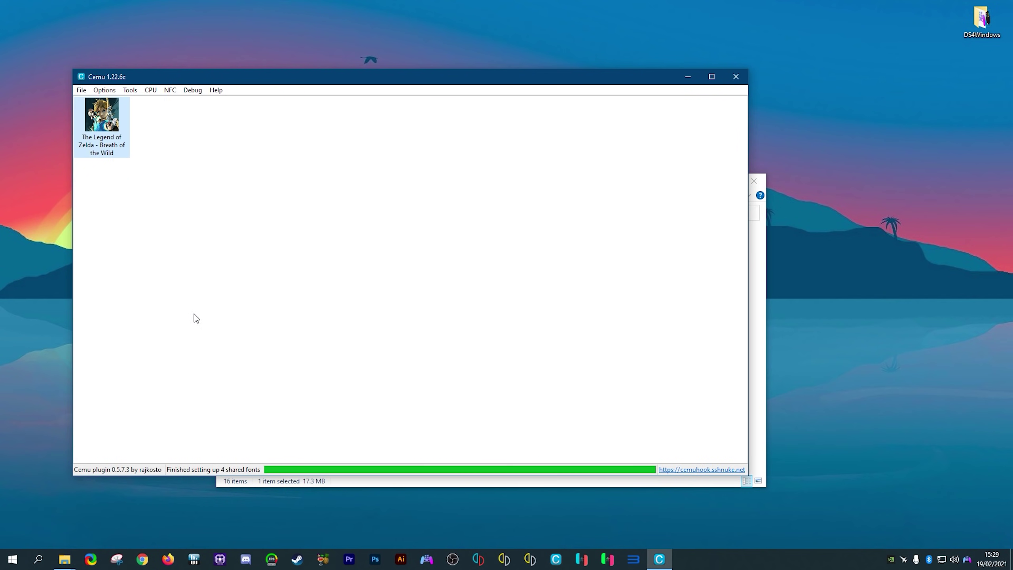
pyautogui.rightClick(105, 129)
pyautogui.click(146, 271)
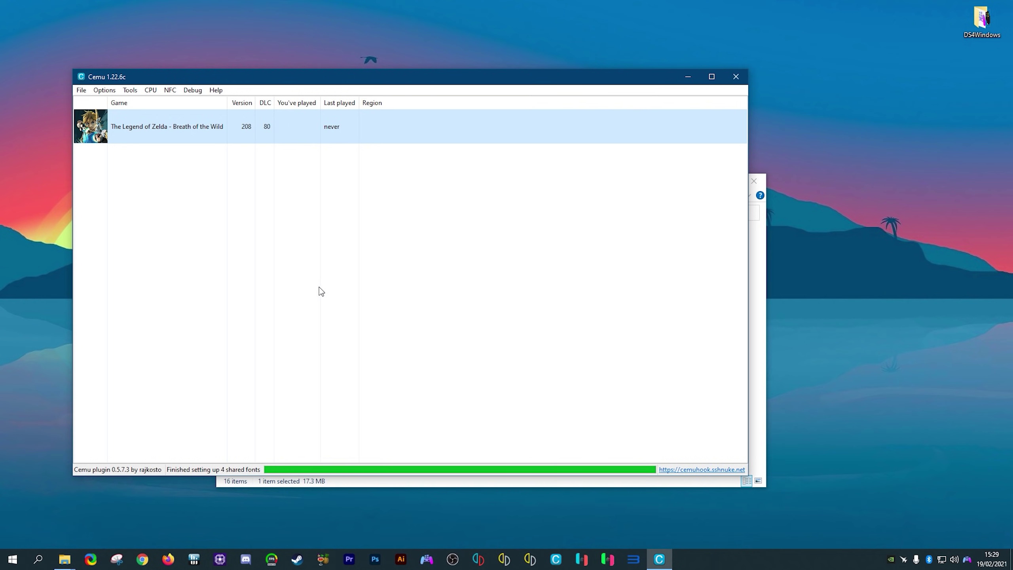
# - Close Cemu and the cemu_1.22.6 folder window, and open the NVIDIA Control Panel from the desktop
pyautogui.click(734, 77)
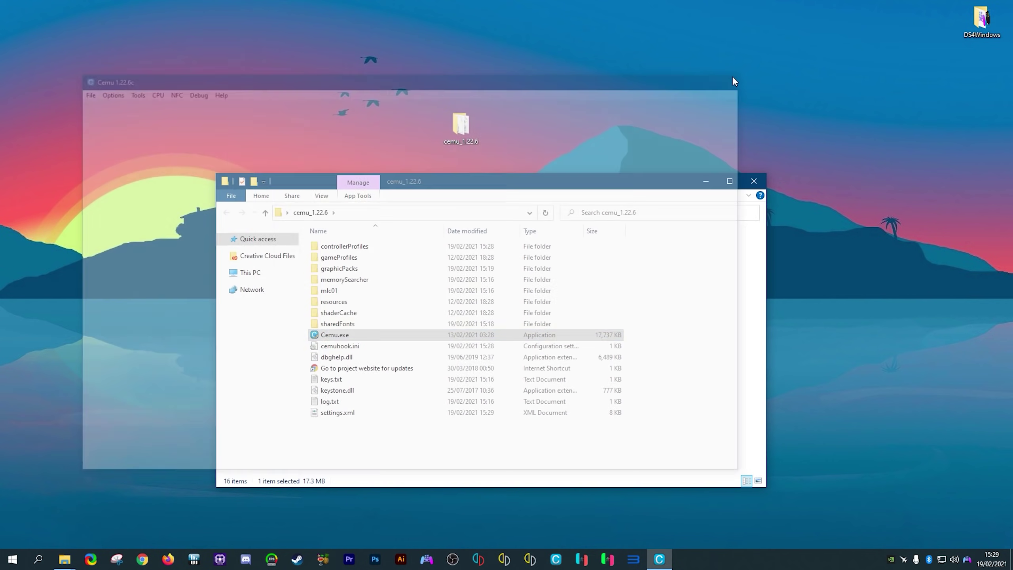
pyautogui.click(753, 183)
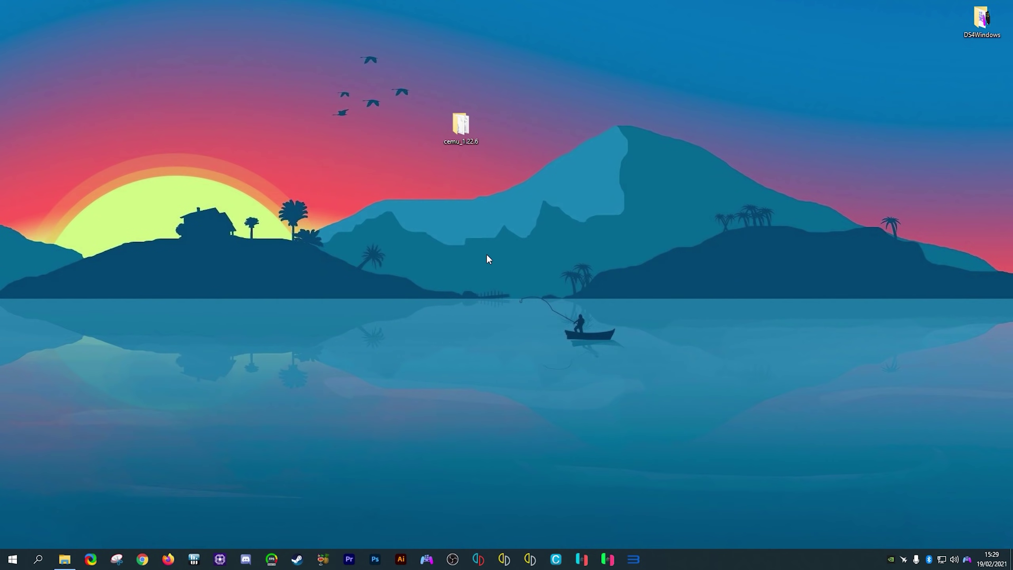
pyautogui.rightClick(487, 257)
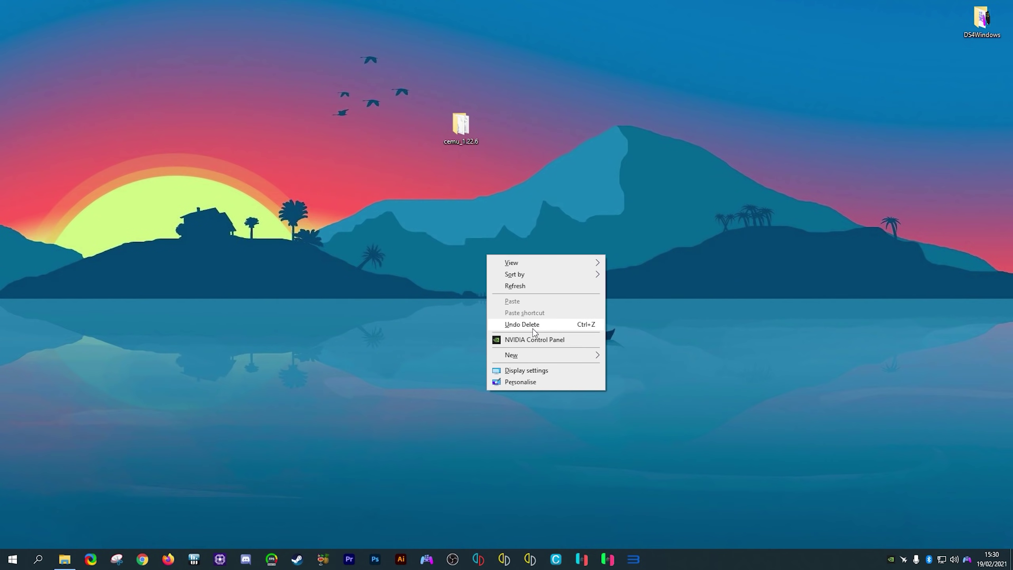
pyautogui.click(534, 342)
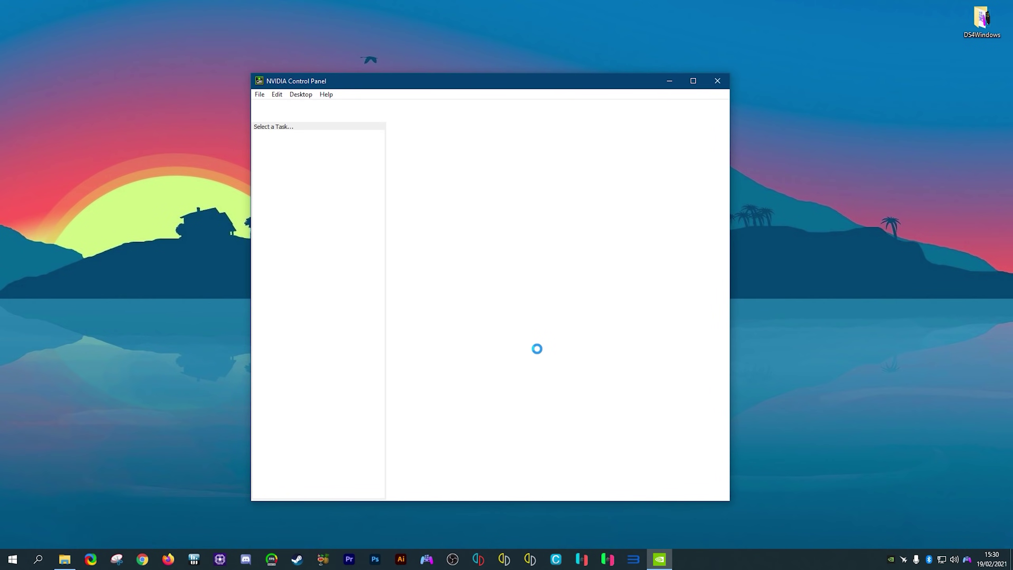
# - Go from the advanced 3D image settings to the program-specific settings and add the Wii U emulator as a program to customise
pyautogui.click(315, 145)
pyautogui.moveTo(499, 327)
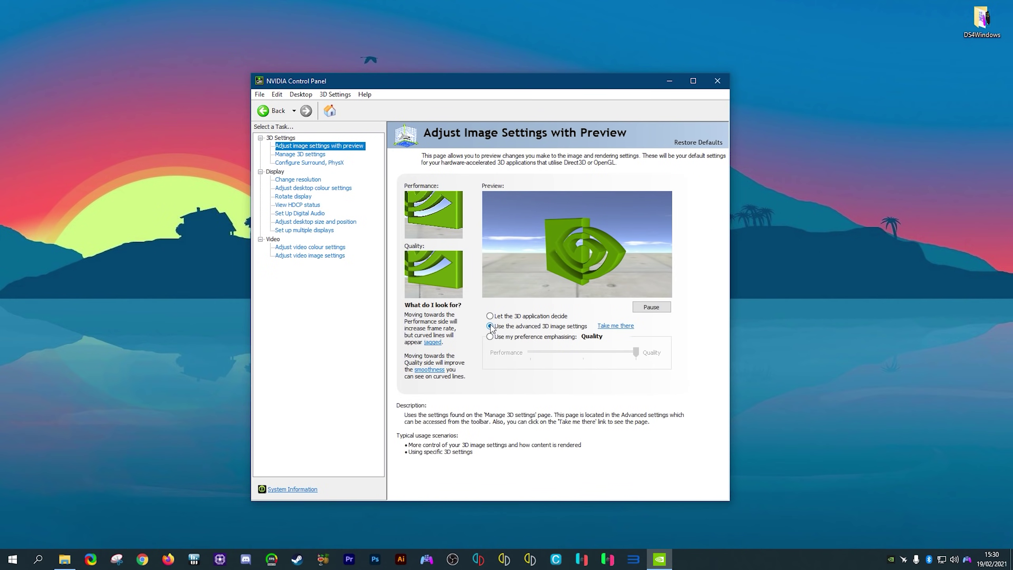
pyautogui.click(622, 326)
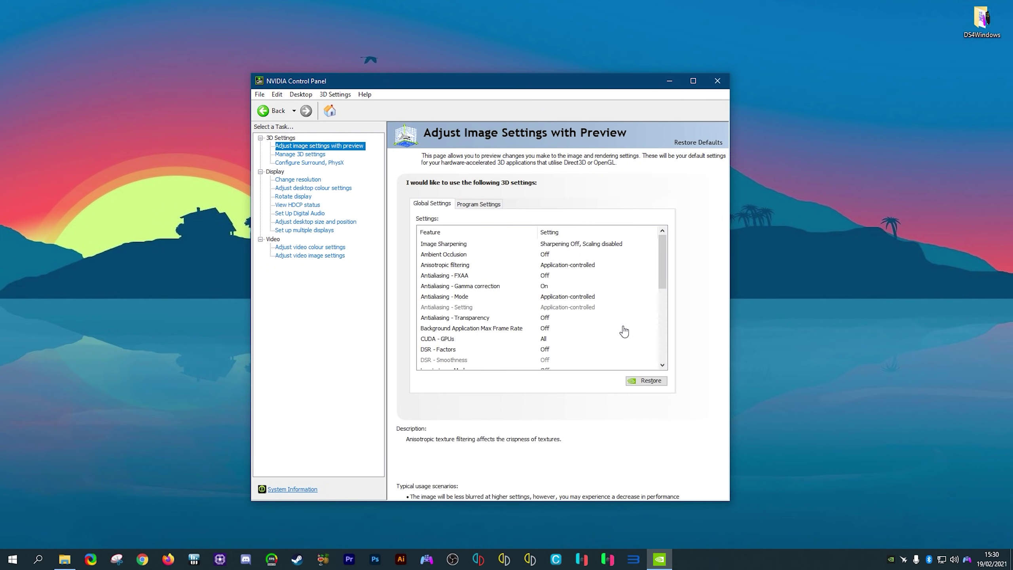
pyautogui.click(485, 208)
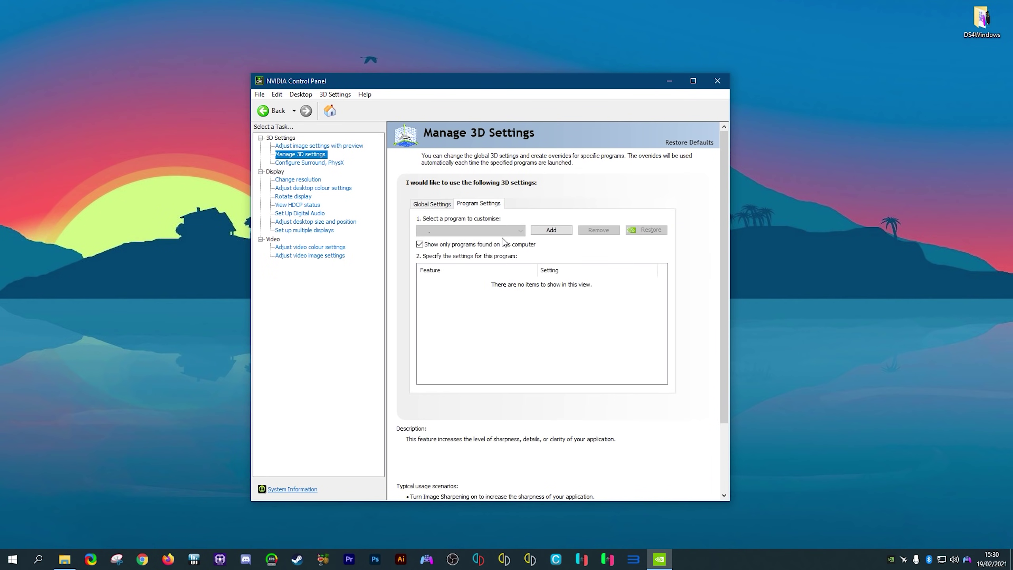
pyautogui.click(553, 232)
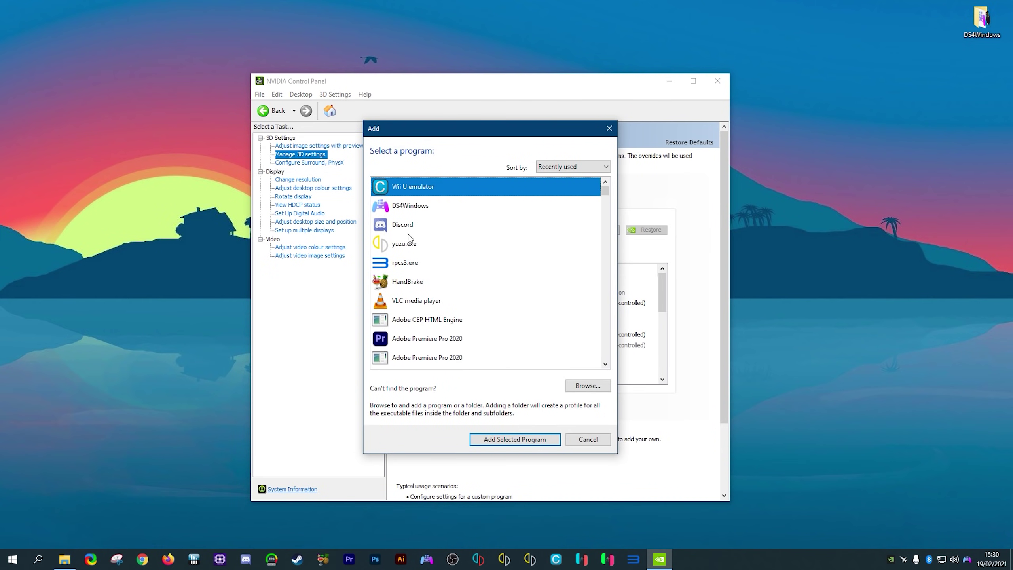
pyautogui.click(523, 438)
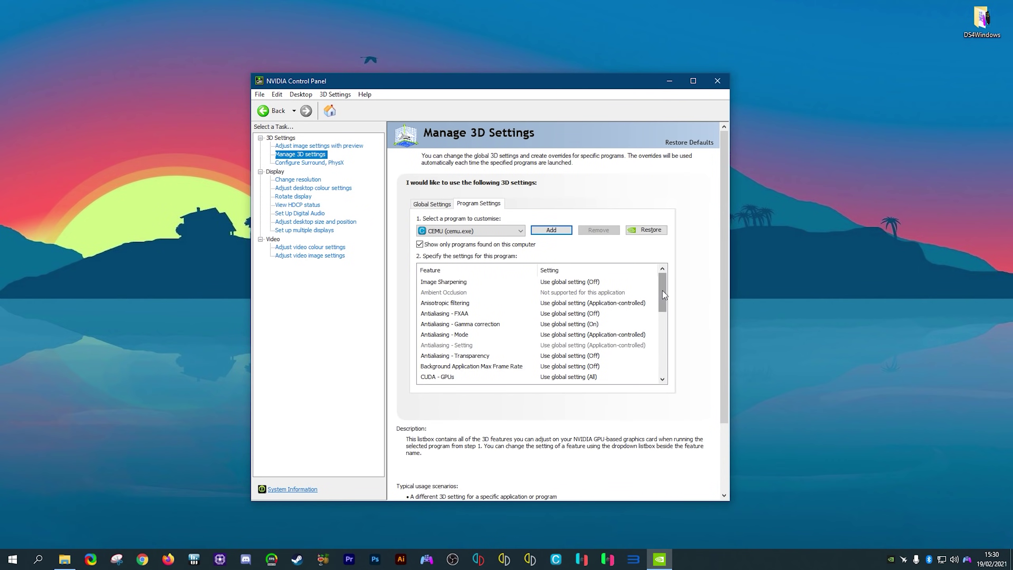
# - Set Threaded optimisation to On for CEMU (cemu.exe), apply the change, and check the applied settings
pyautogui.moveTo(662, 294); pyautogui.dragTo(660, 358)
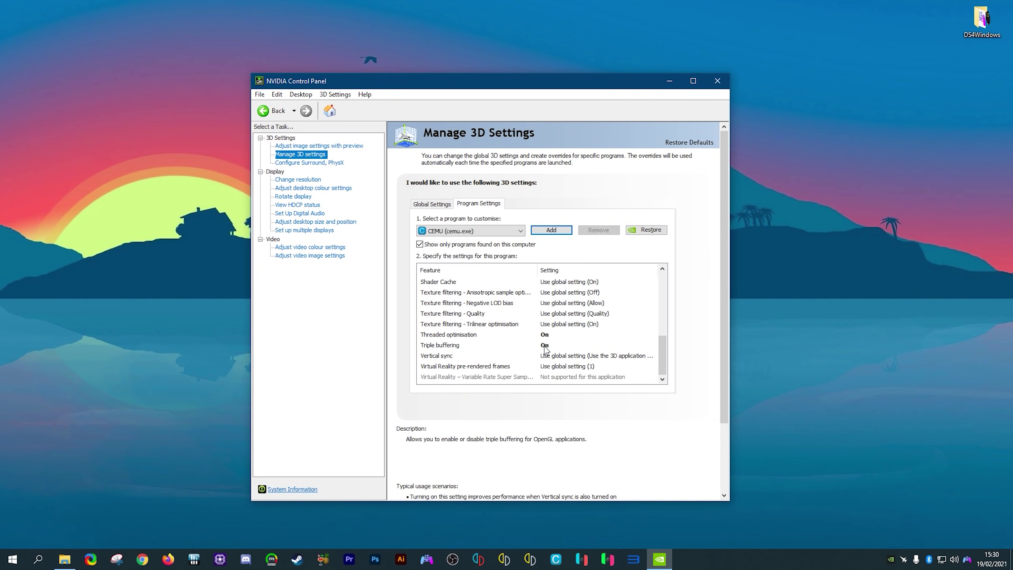
pyautogui.click(550, 335)
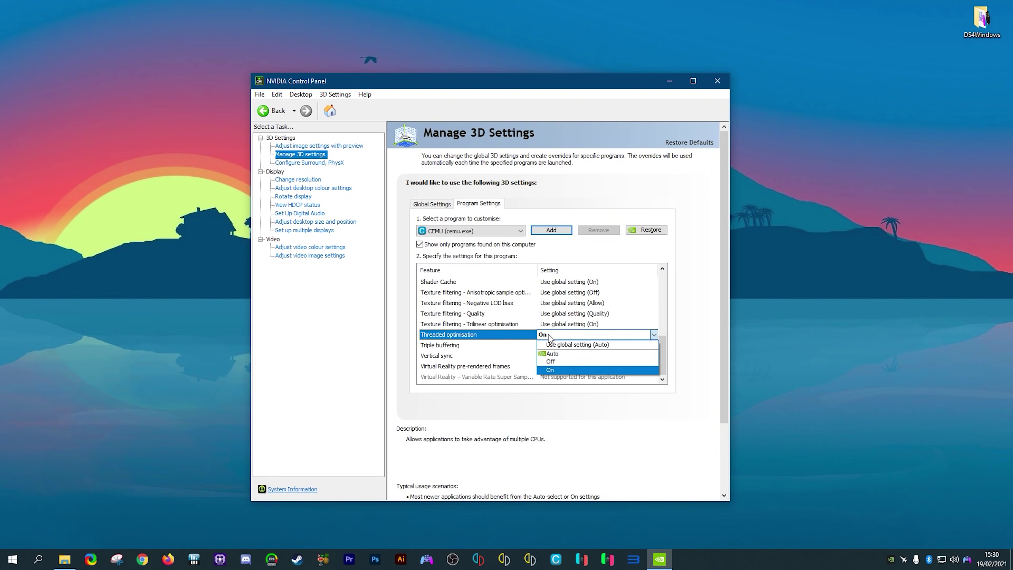
pyautogui.click(571, 353)
pyautogui.click(570, 336)
pyautogui.click(560, 367)
pyautogui.moveTo(662, 358)
pyautogui.mouseDown()
pyautogui.moveTo(659, 341)
pyautogui.moveTo(660, 358)
pyautogui.mouseUp()
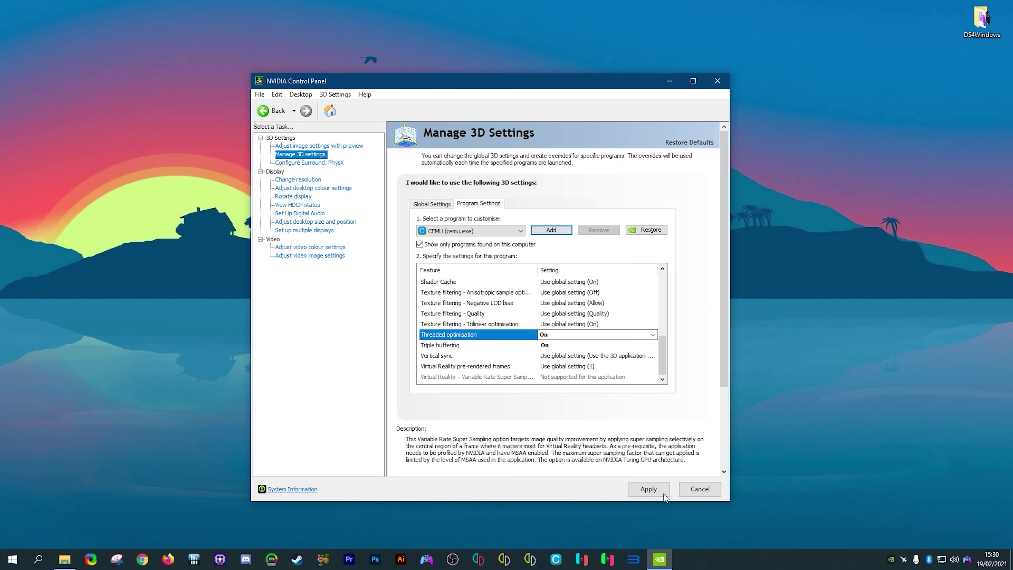
pyautogui.click(648, 490)
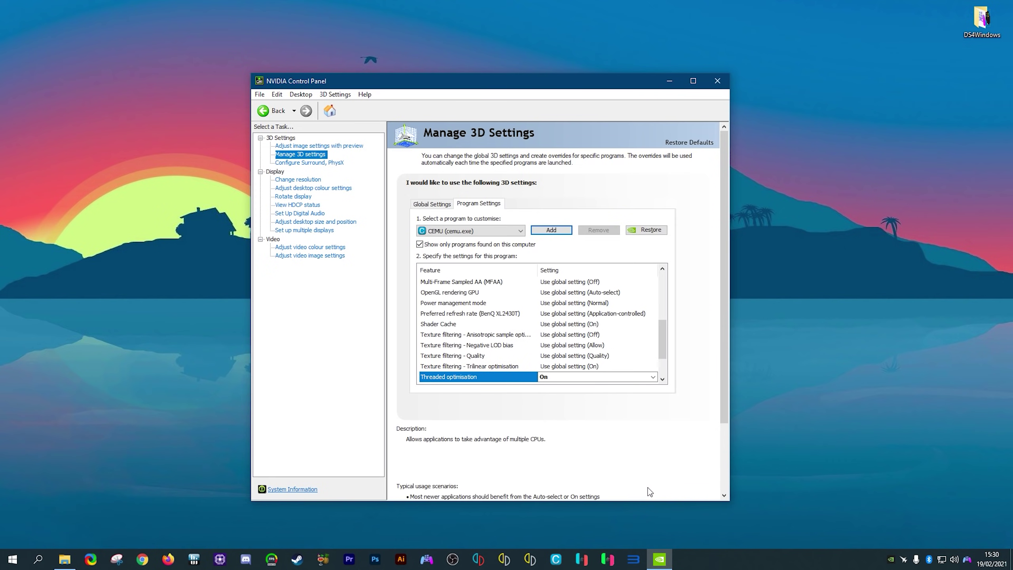
pyautogui.moveTo(663, 344); pyautogui.dragTo(674, 417)
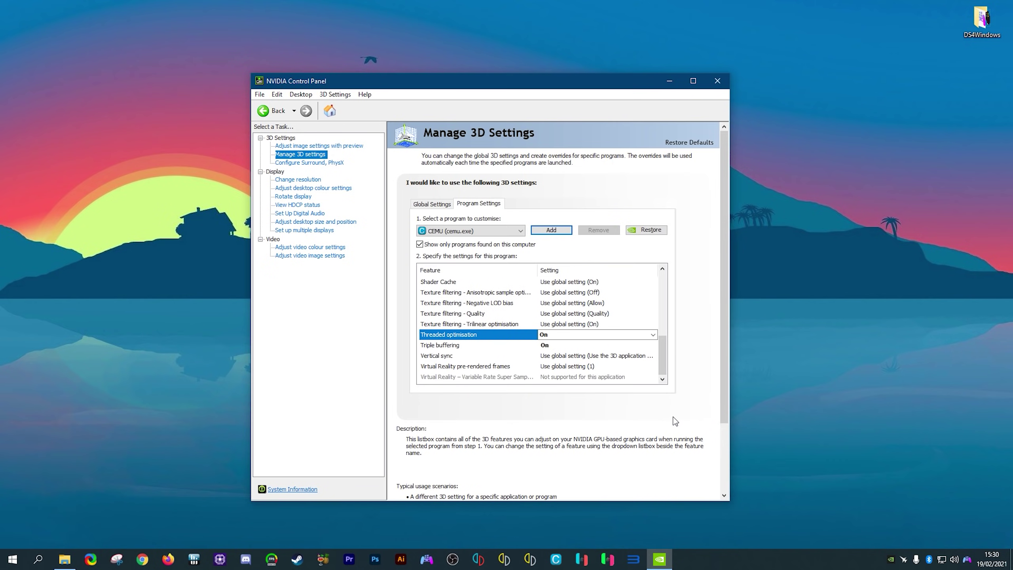
# - Close the NVIDIA Control Panel, check the selected power plan in the additional Windows power settings, and close the power windows
pyautogui.click(716, 82)
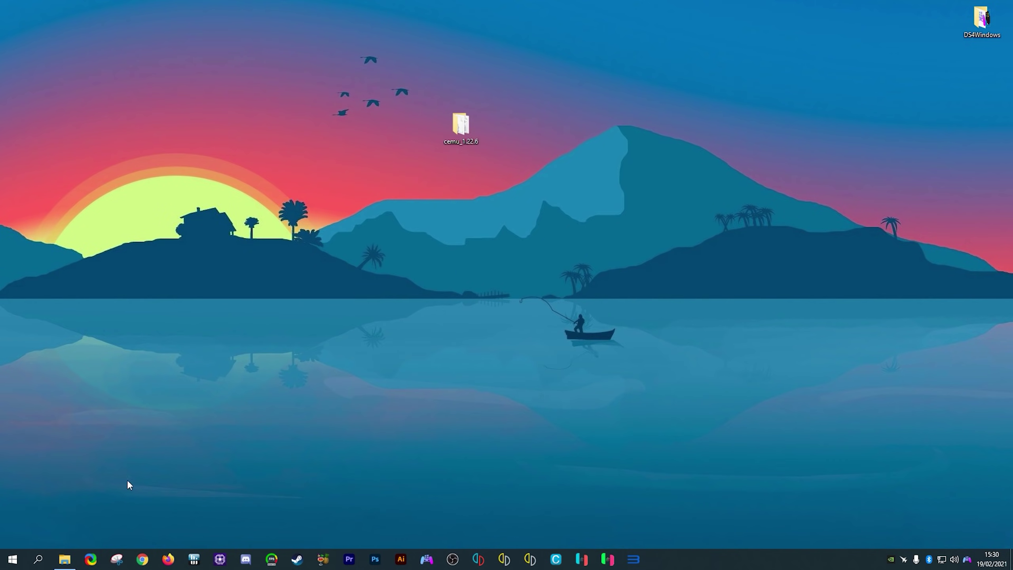
pyautogui.rightClick(12, 560)
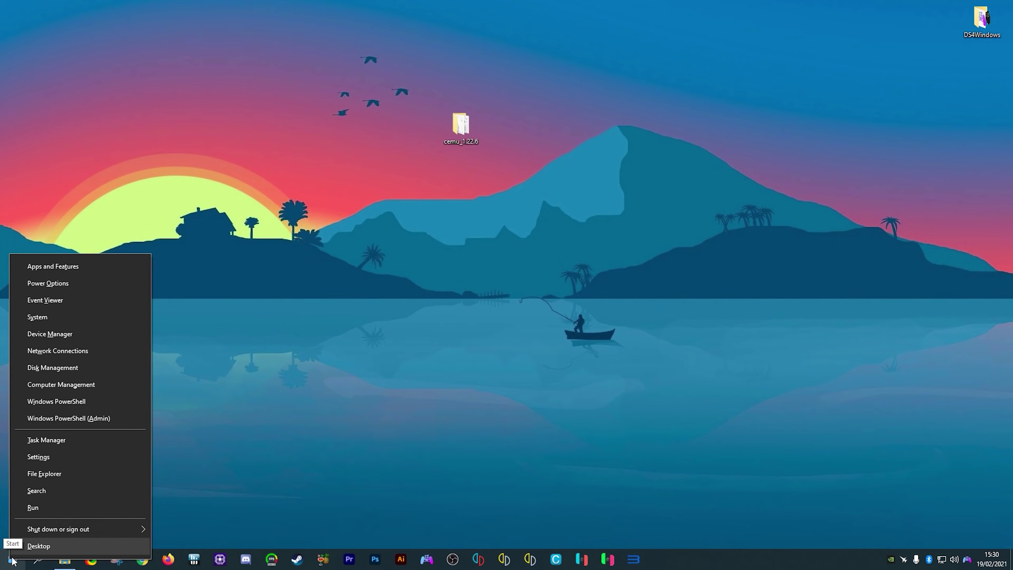
pyautogui.click(48, 283)
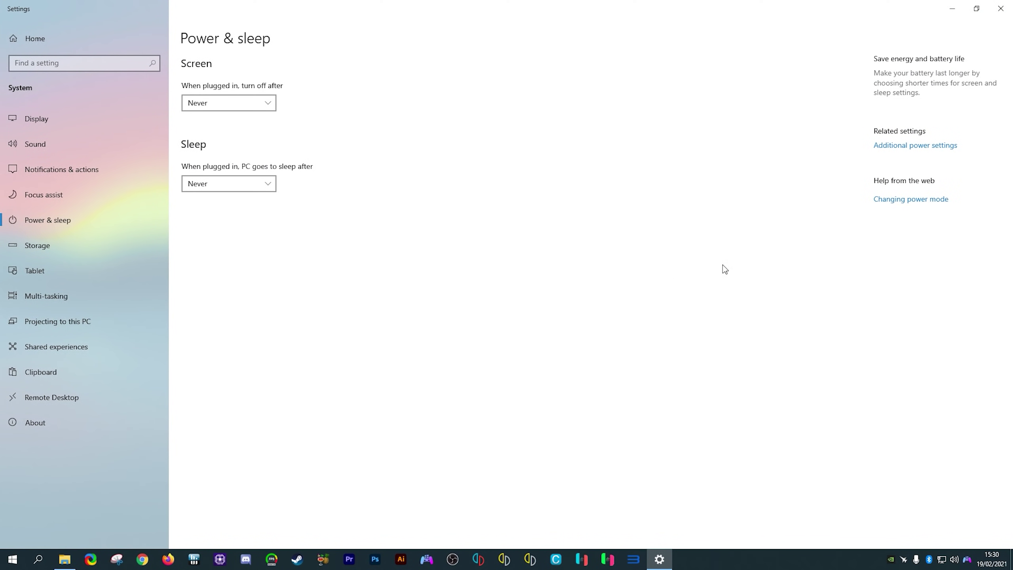
pyautogui.click(928, 147)
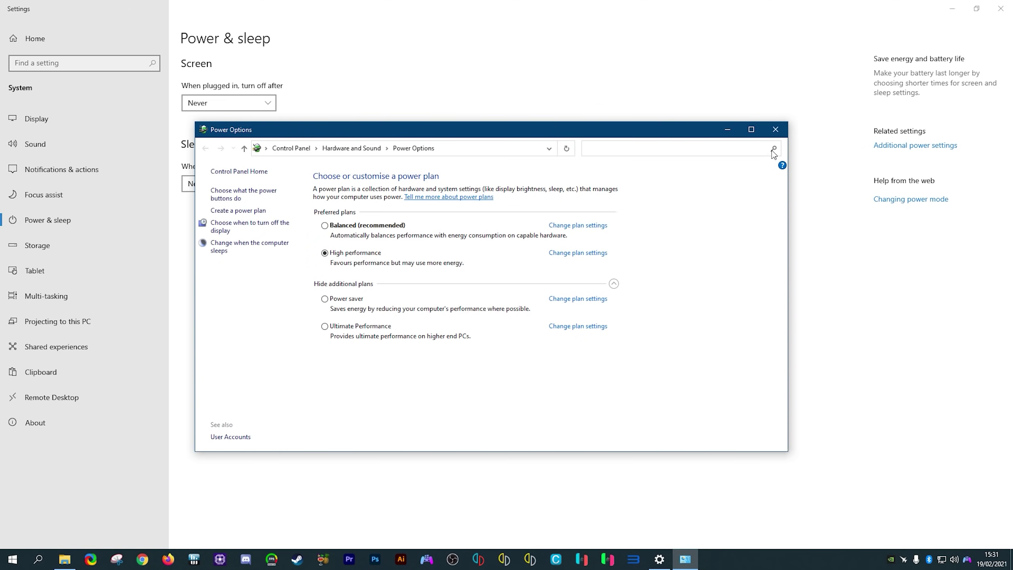
pyautogui.click(781, 131)
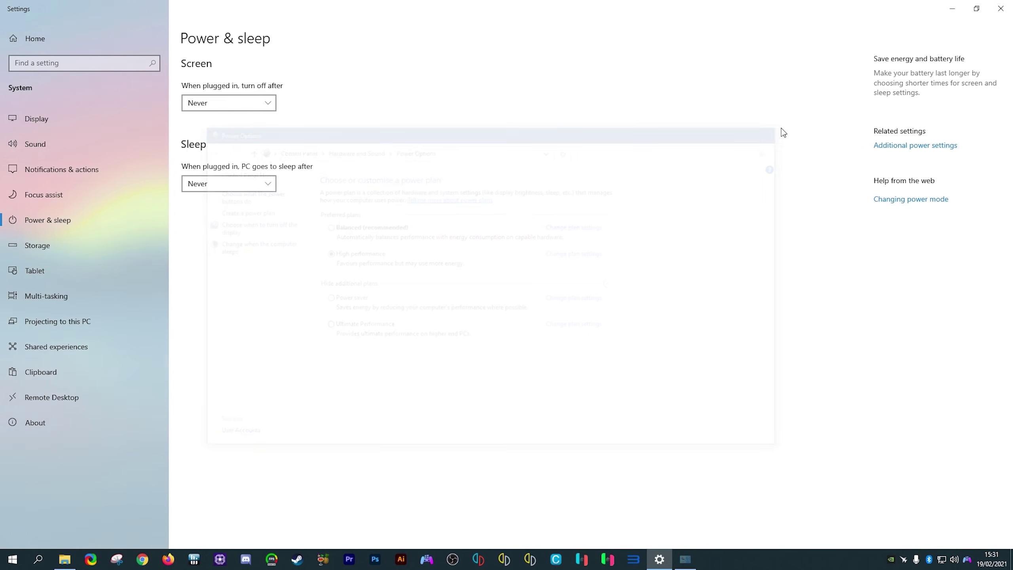
pyautogui.click(1000, 8)
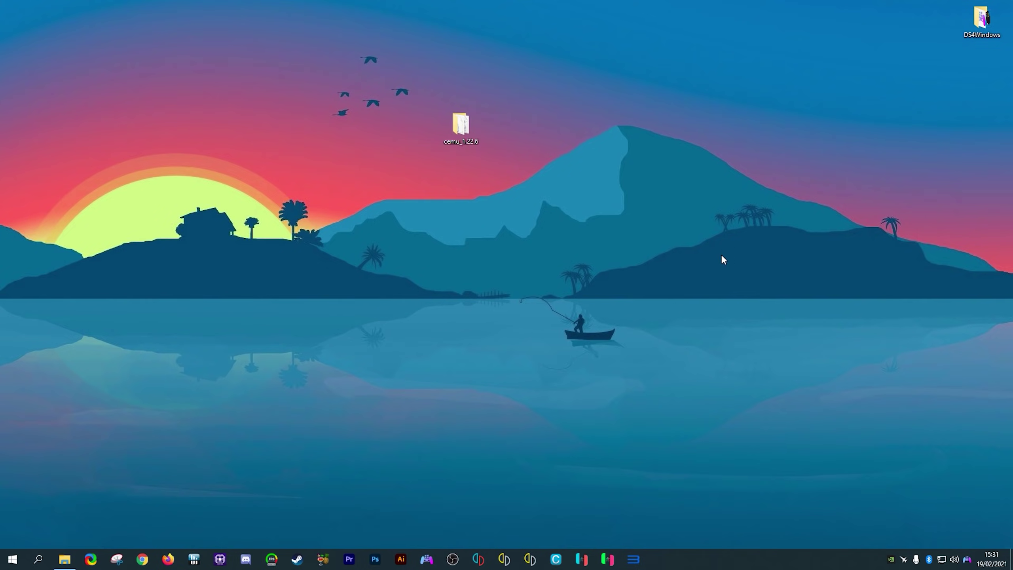
# - Find and open the Windows Control Panel and go to the System page under System and Security
pyautogui.click(13, 560)
pyautogui.write('con')
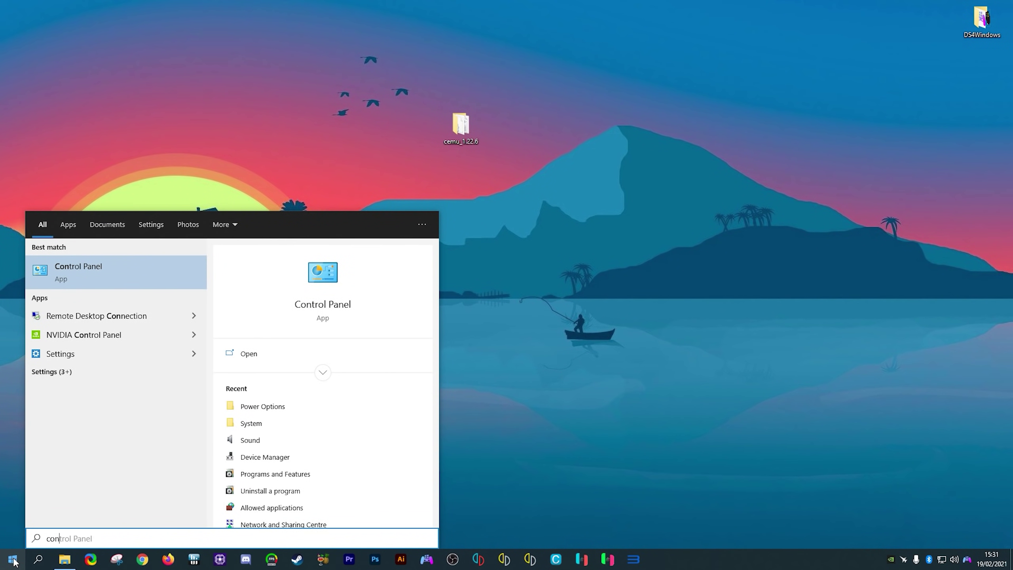
pyautogui.write('trol')
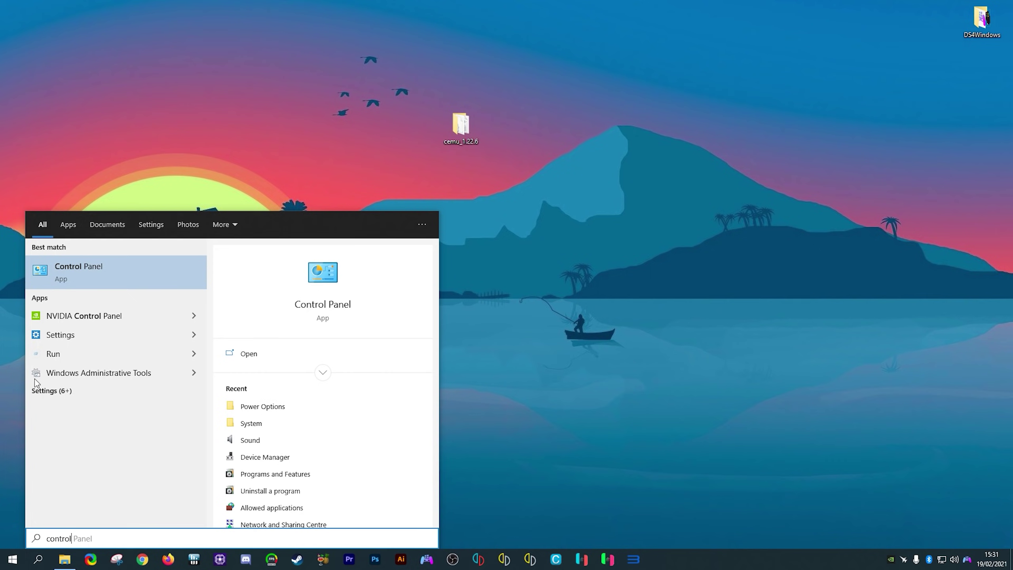
pyautogui.click(89, 271)
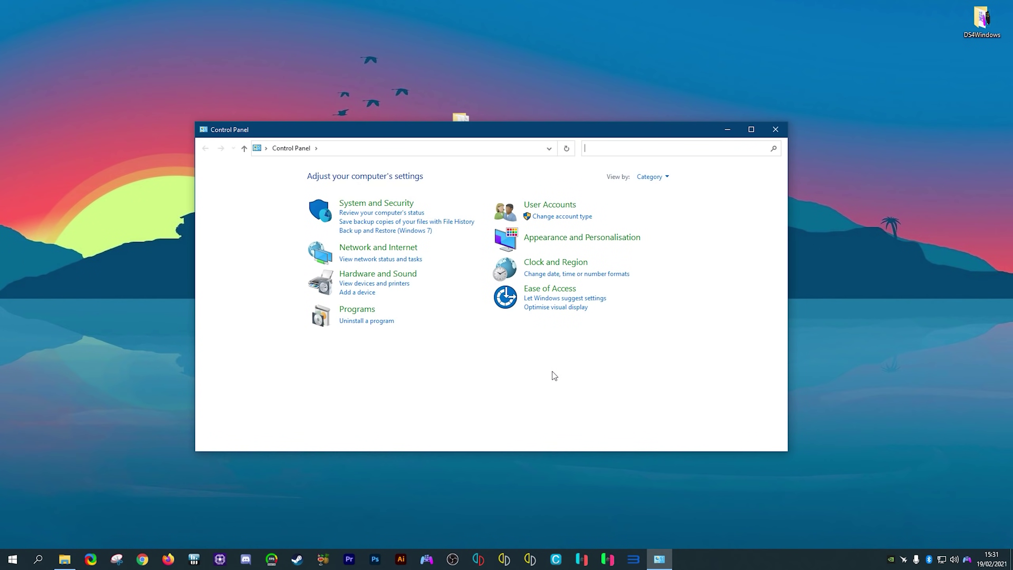
pyautogui.click(376, 202)
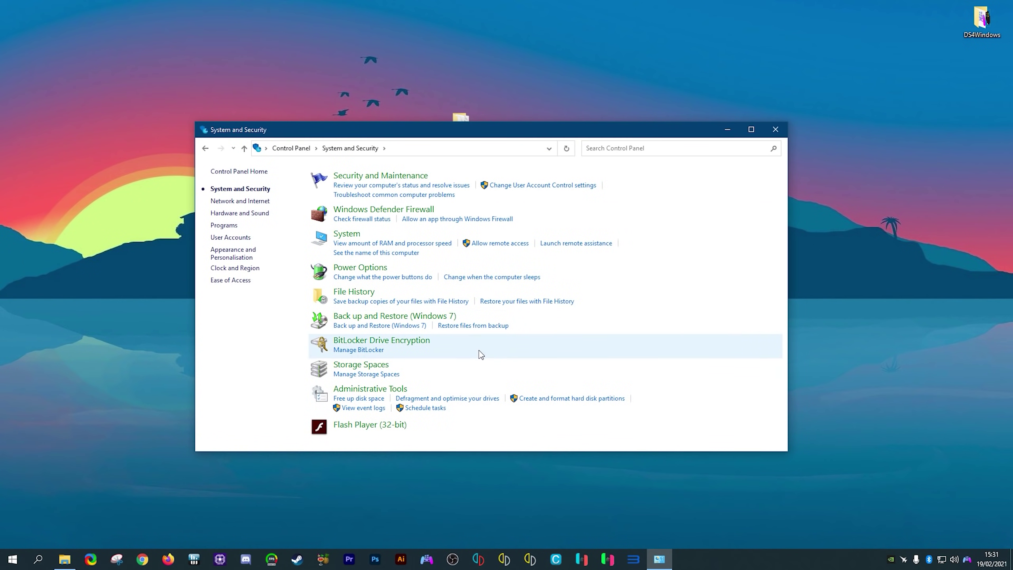
pyautogui.click(351, 237)
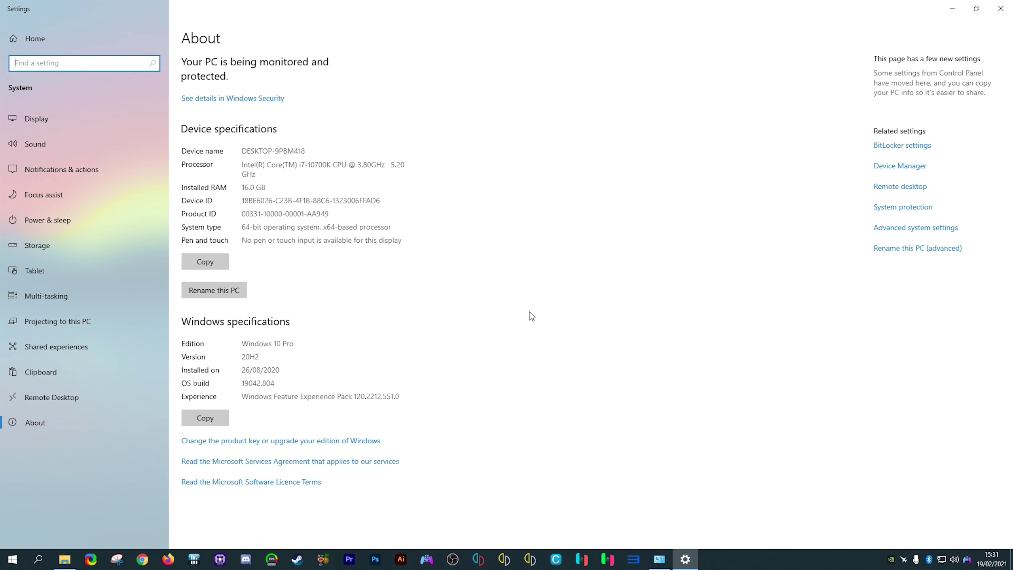
# - Open the Virtual Memory settings through the advanced system settings and the advanced Performance Options
pyautogui.click(924, 229)
pyautogui.click(951, 8)
pyautogui.moveTo(147, 47); pyautogui.dragTo(394, 135)
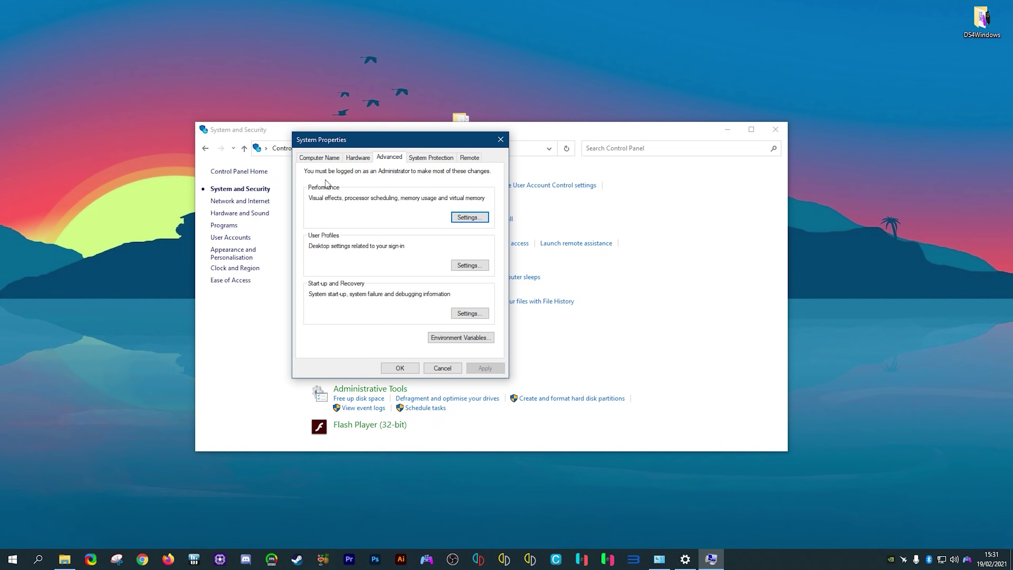
pyautogui.click(473, 220)
pyautogui.click(369, 199)
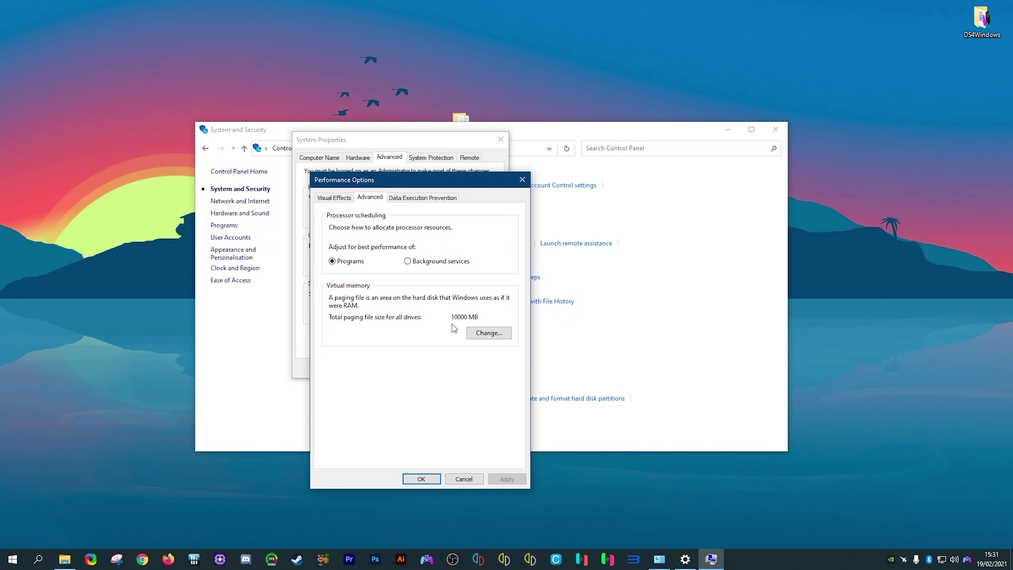
pyautogui.click(496, 336)
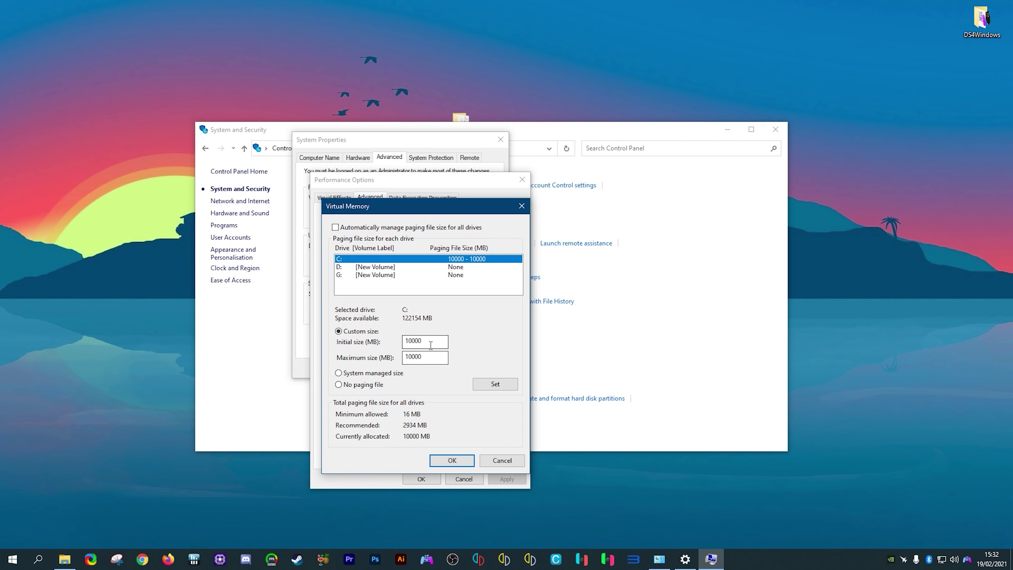
# - Set the custom paging file for drive C: with 10000 MB initial and maximum size, and close the system dialogs and Control Panel
pyautogui.moveTo(429, 342); pyautogui.dragTo(399, 358)
pyautogui.click(495, 384)
pyautogui.click(437, 461)
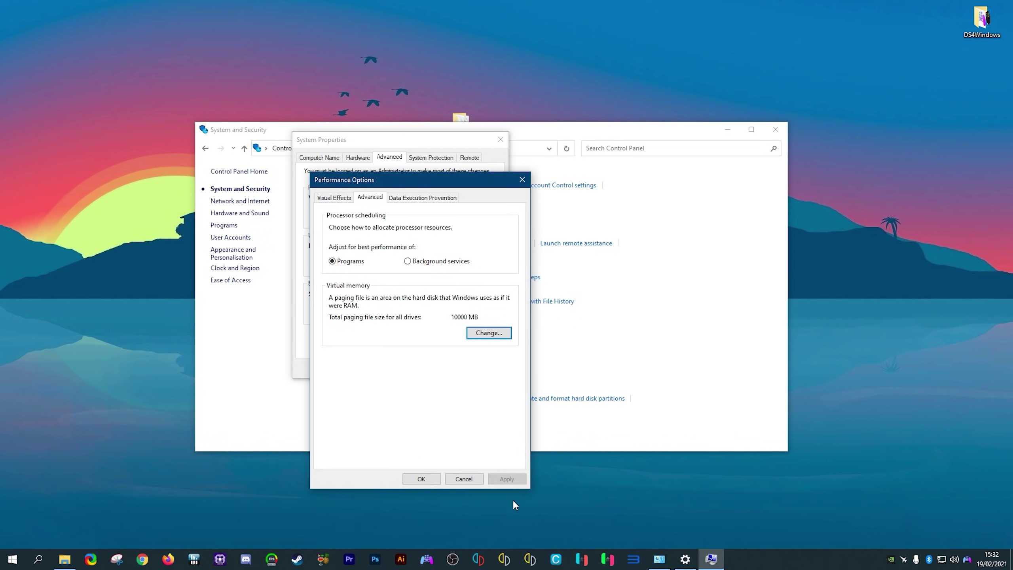
pyautogui.click(425, 479)
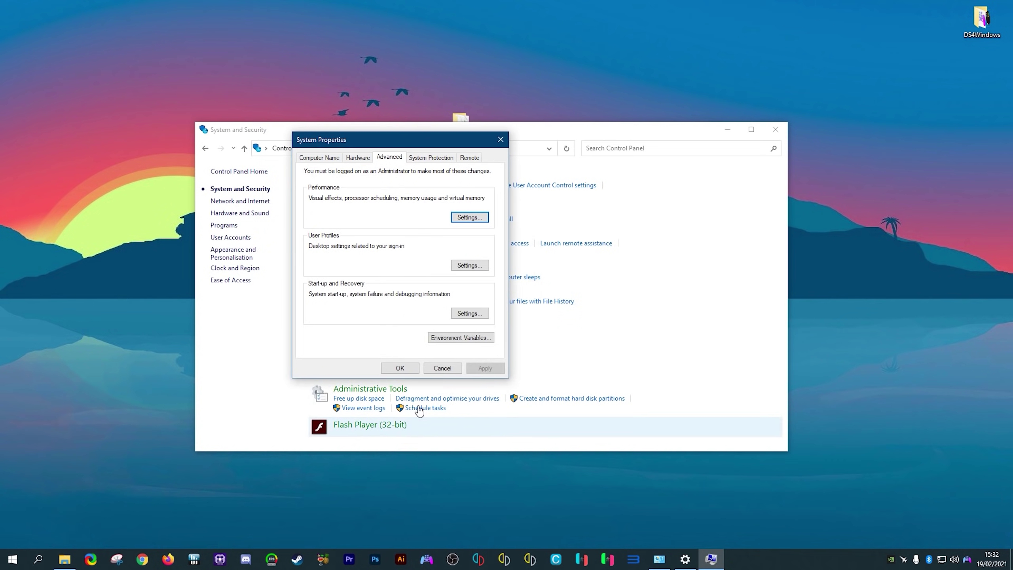
pyautogui.click(500, 140)
pyautogui.click(775, 129)
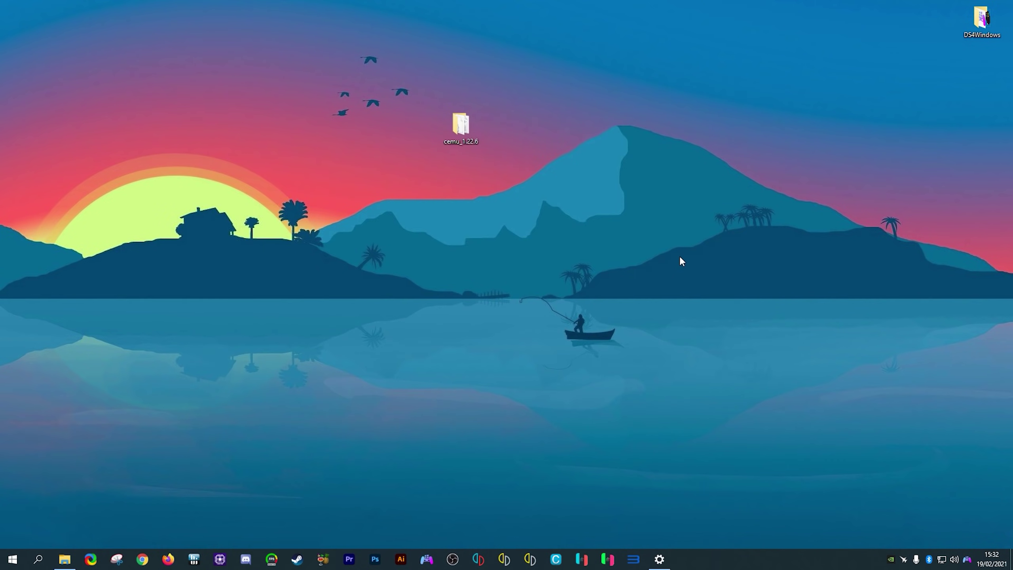
# - View the Windows shut-down, sign-out and restart options and dismiss them without choosing one
pyautogui.rightClick(11, 559)
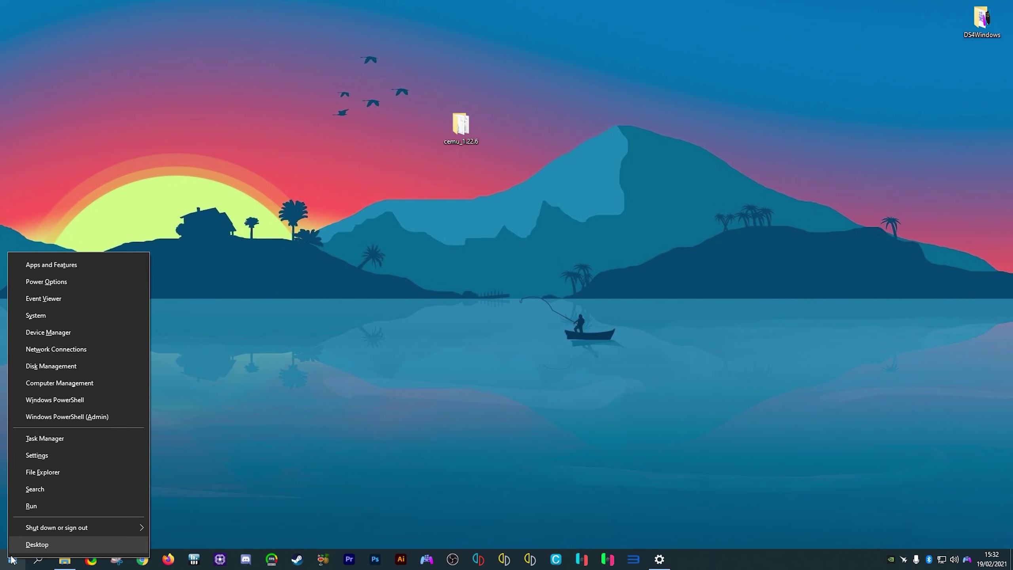
pyautogui.moveTo(128, 527)
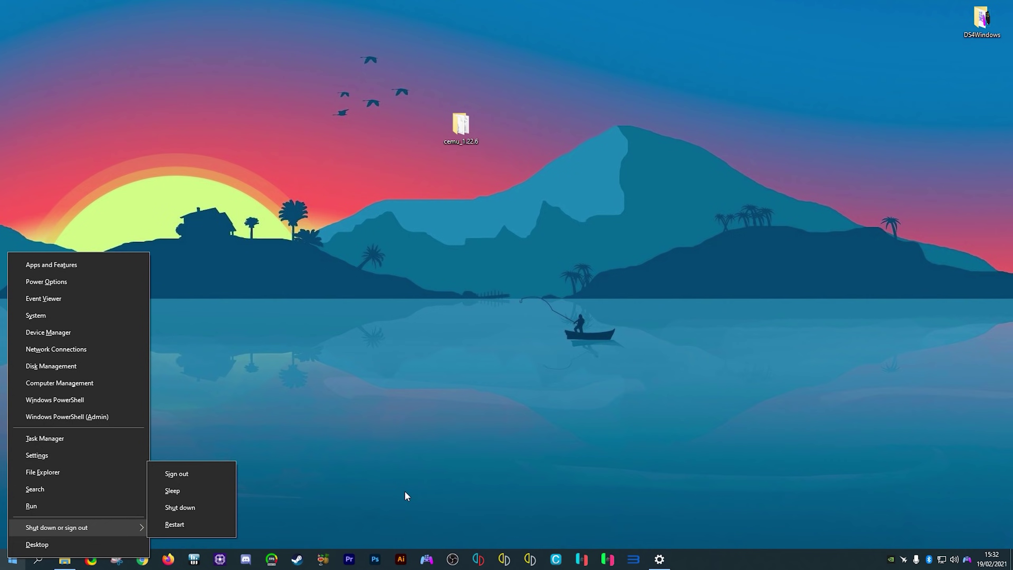
pyautogui.click(405, 479)
# - Launch Cemu.exe from the cemu_1.22.6 folder, test-run The Legend of Zelda - Breath of the Wild, and close the emulator and folder
pyautogui.doubleClick(467, 133)
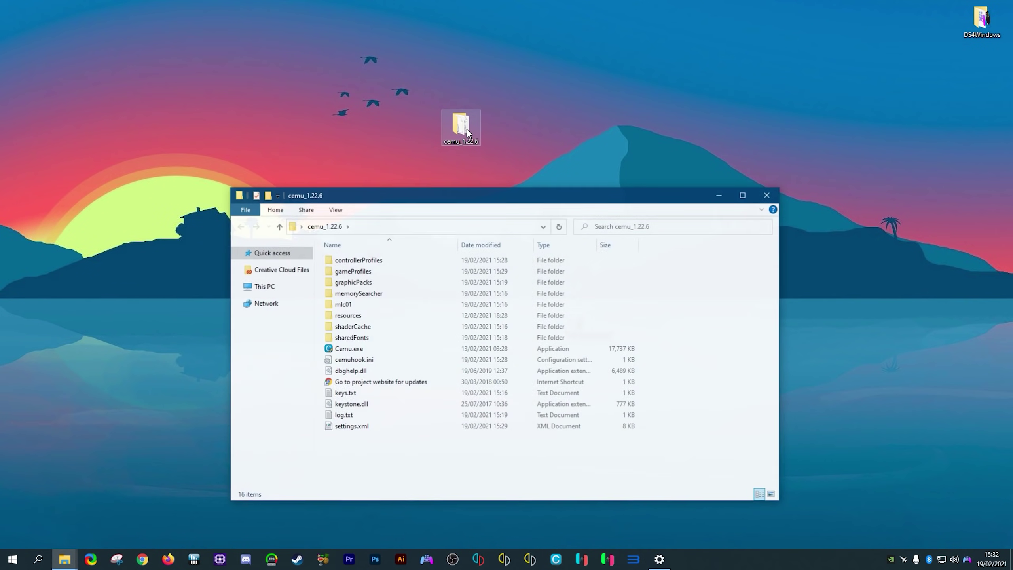
pyautogui.doubleClick(353, 351)
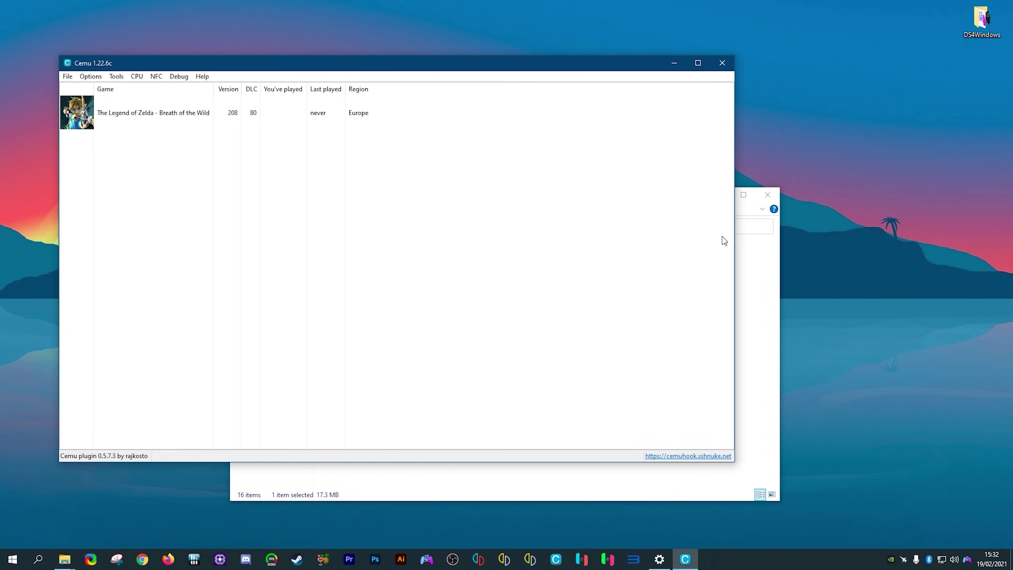
pyautogui.doubleClick(131, 113)
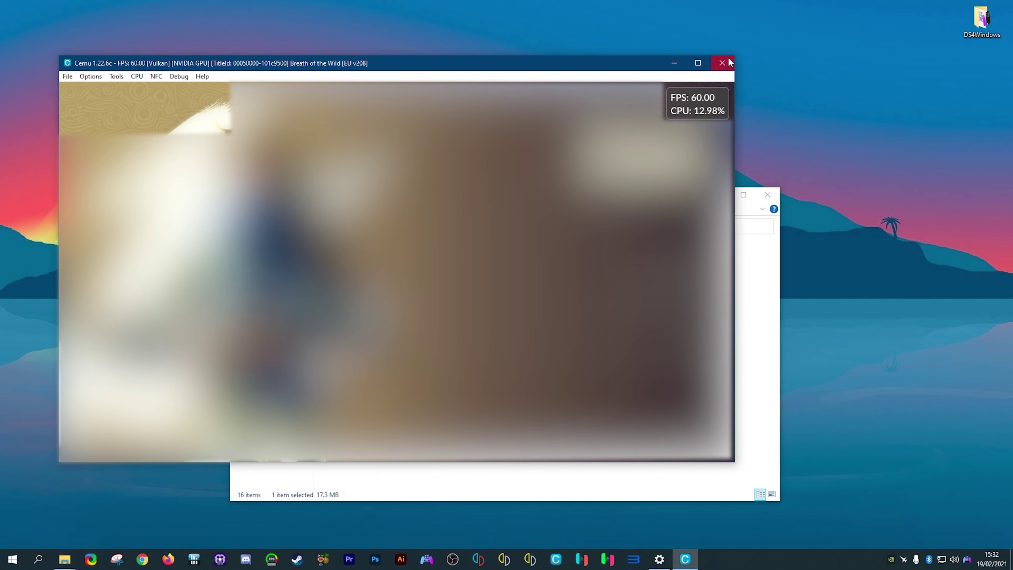
pyautogui.click(722, 61)
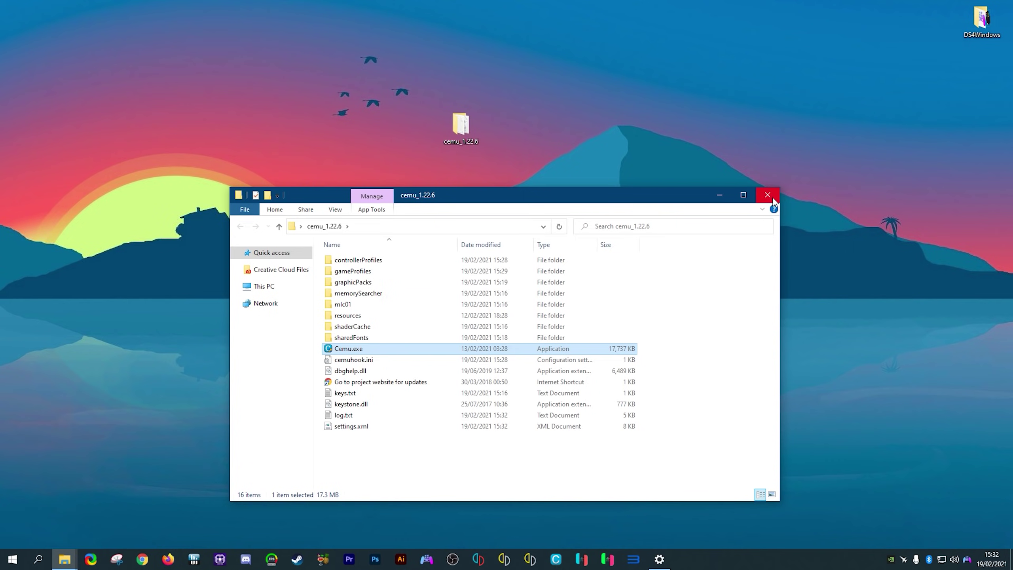
pyautogui.click(767, 194)
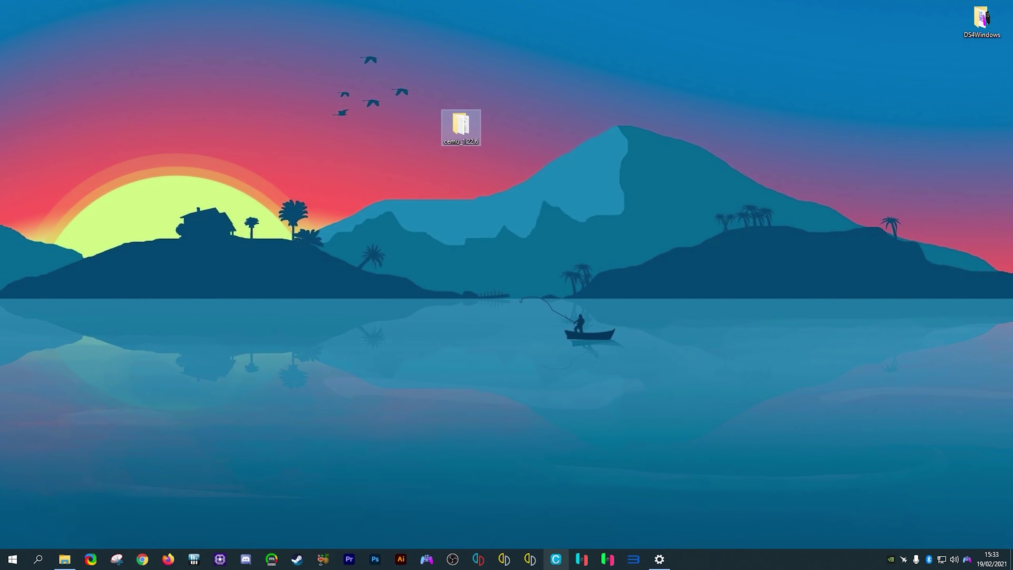
# - Reopen the cemu_1.22.6 folder to point out Cemu.exe, close it, and move the folder icon up to the desktop's upper edge
pyautogui.doubleClick(464, 128)
pyautogui.moveTo(361, 363)
pyautogui.mouseDown()
pyautogui.moveTo(645, 474)
pyautogui.moveTo(708, 567)
pyautogui.moveTo(458, 370)
pyautogui.moveTo(346, 365)
pyautogui.mouseUp()
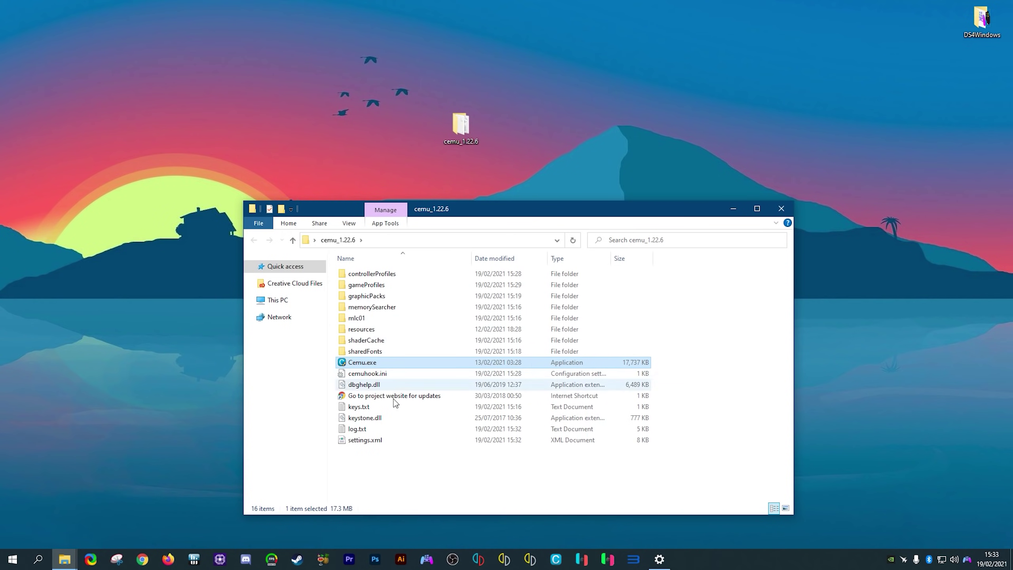
pyautogui.click(781, 208)
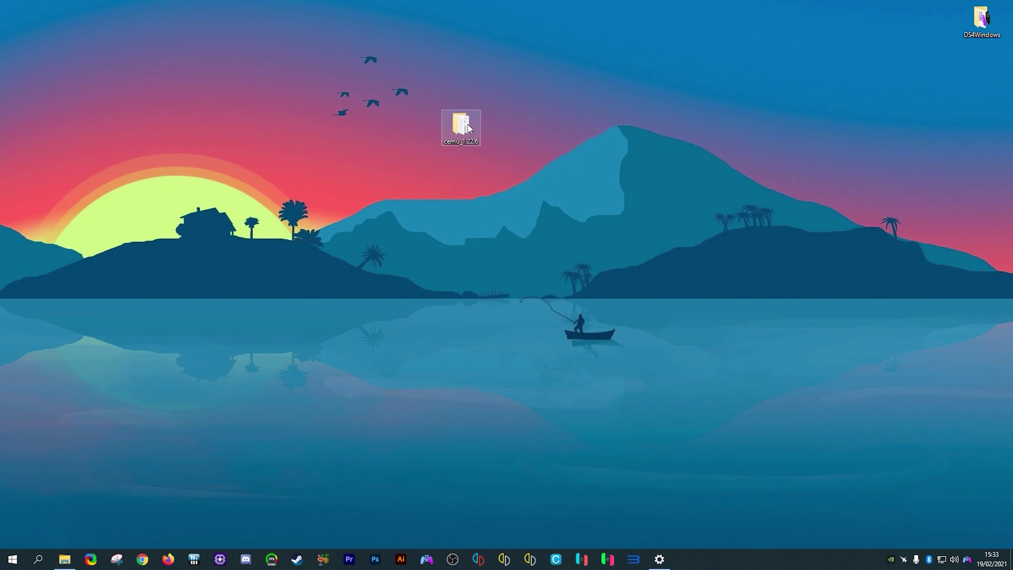
pyautogui.moveTo(467, 125); pyautogui.dragTo(462, 21)
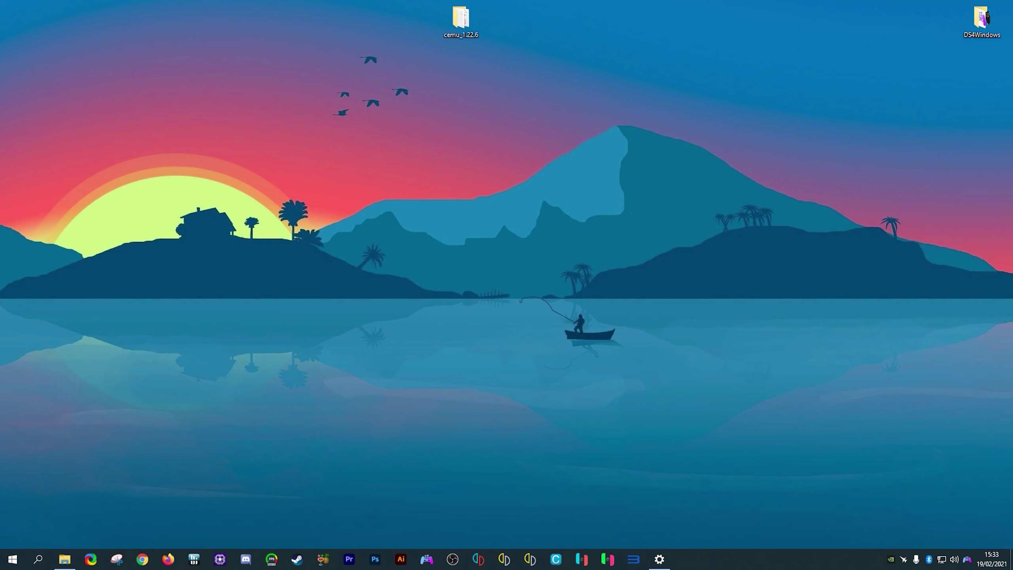